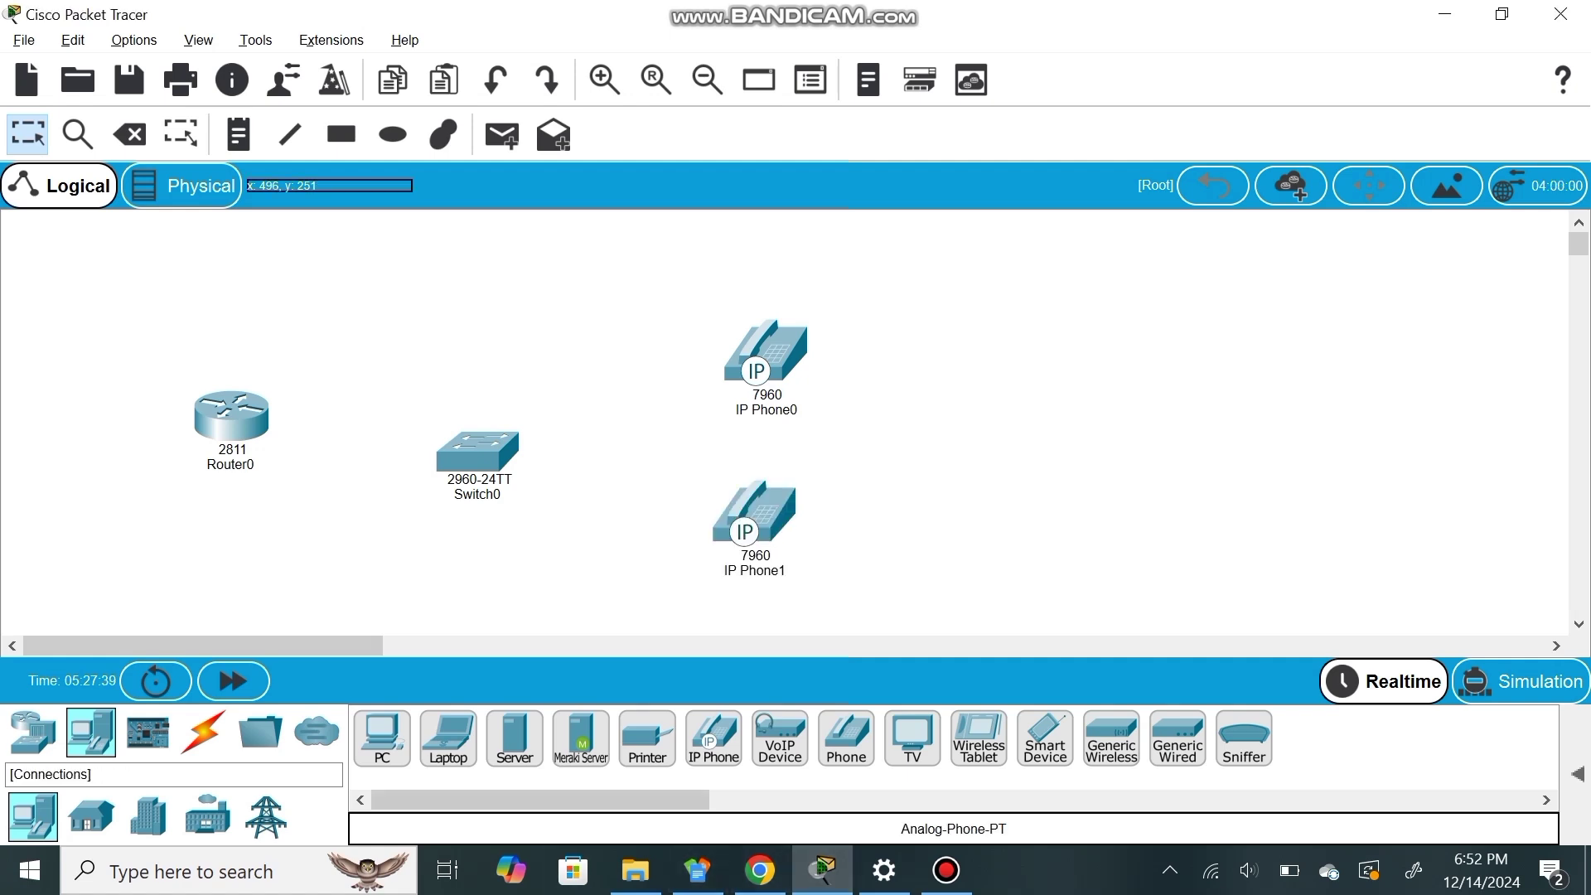
Step: Connect Switch0's FastEthernet0/1 to the Switch port of IP Phone0 with a copper straight-through cable
click(204, 732)
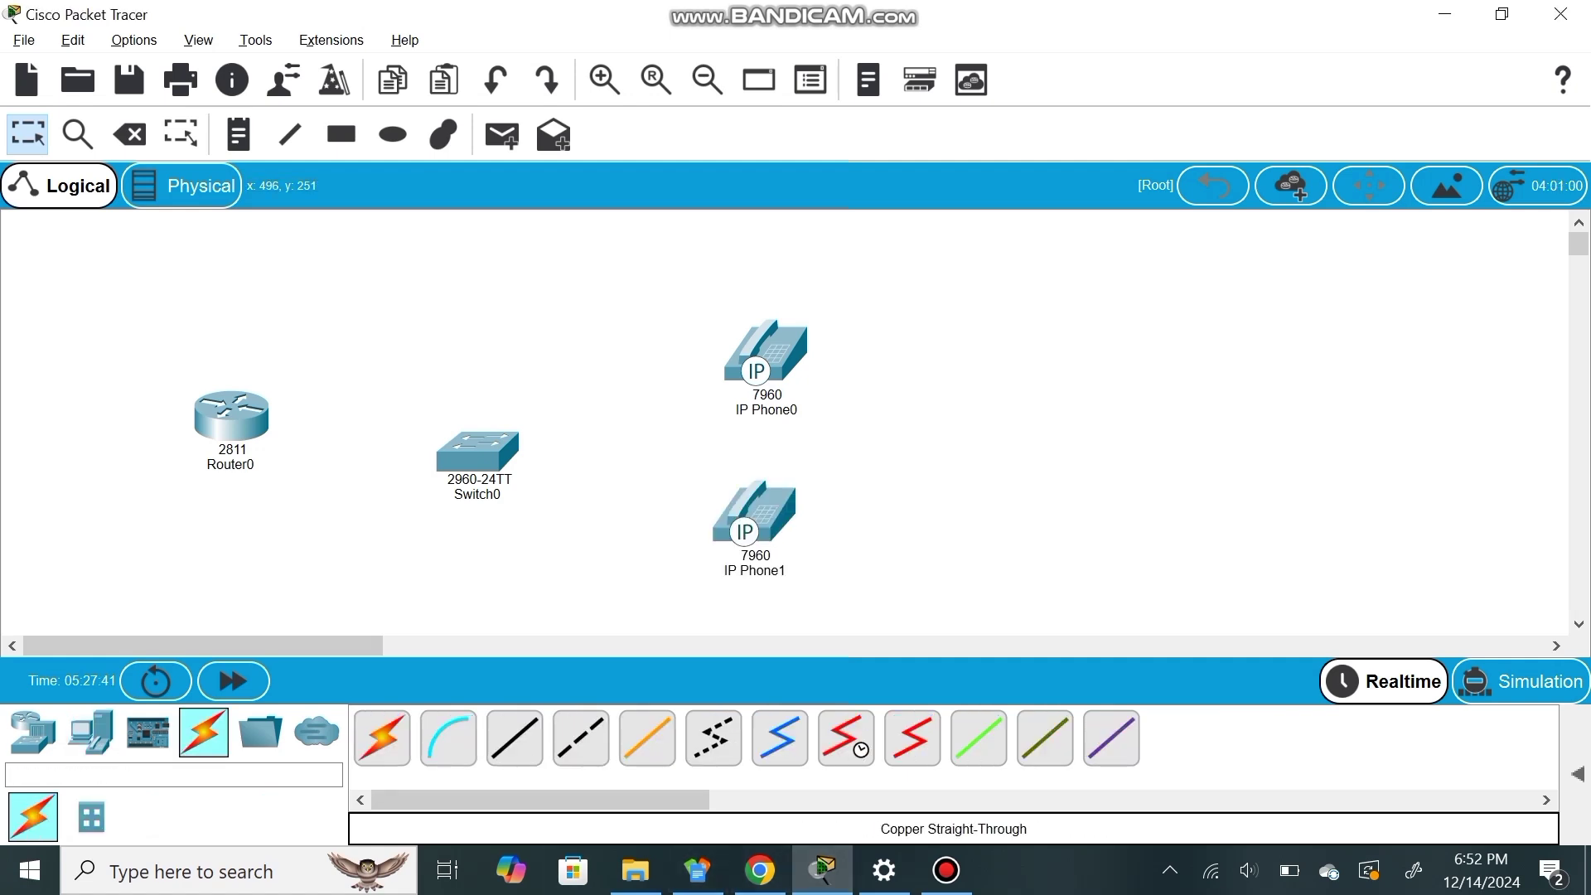
click(513, 737)
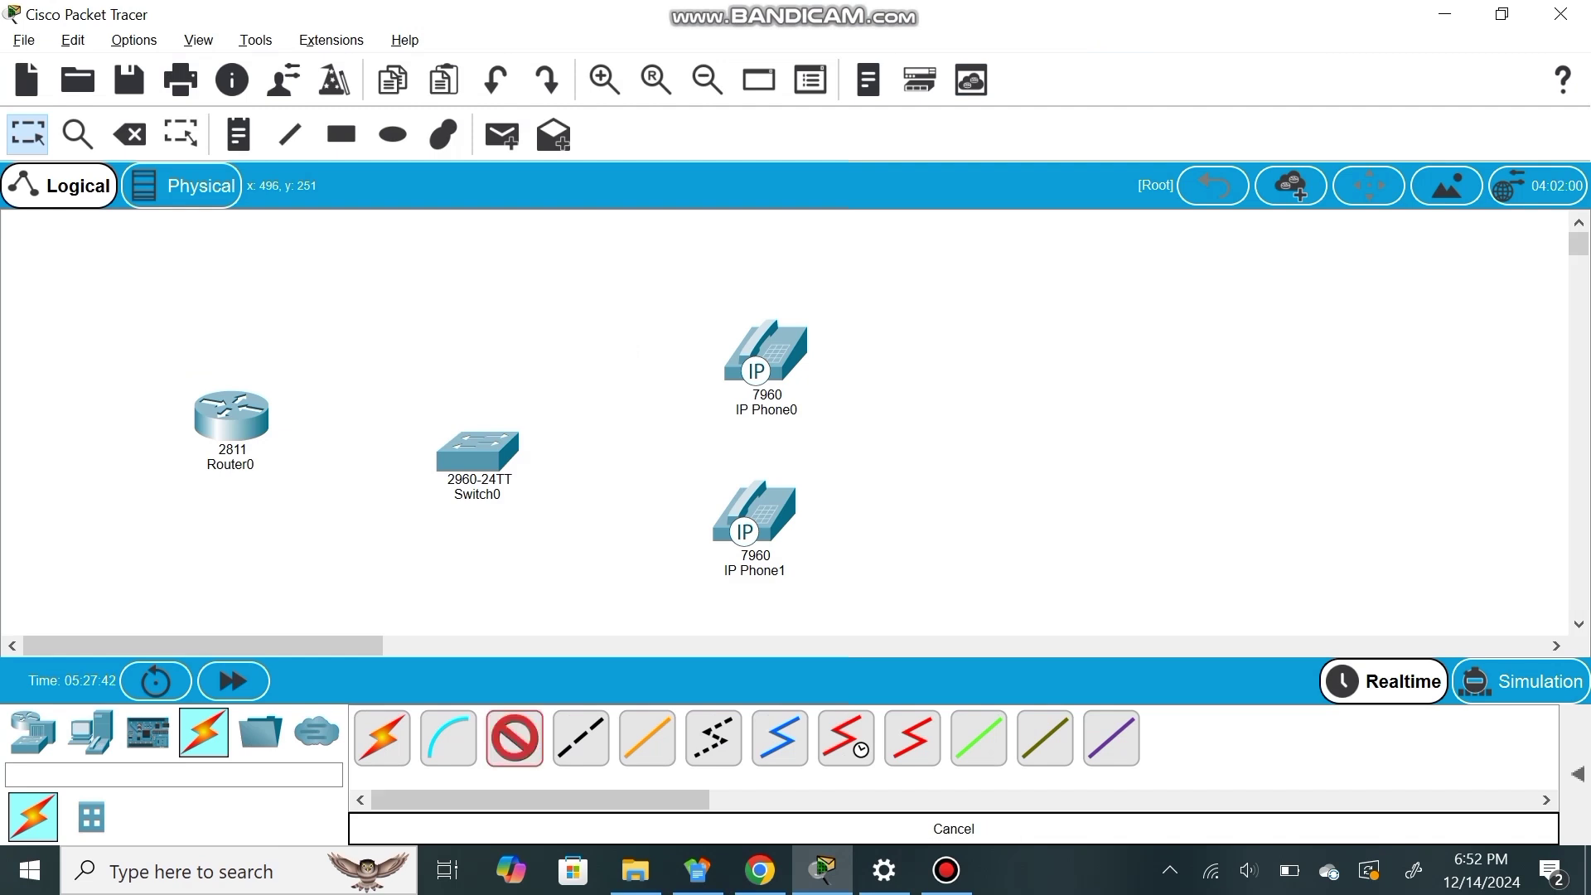
click(476, 451)
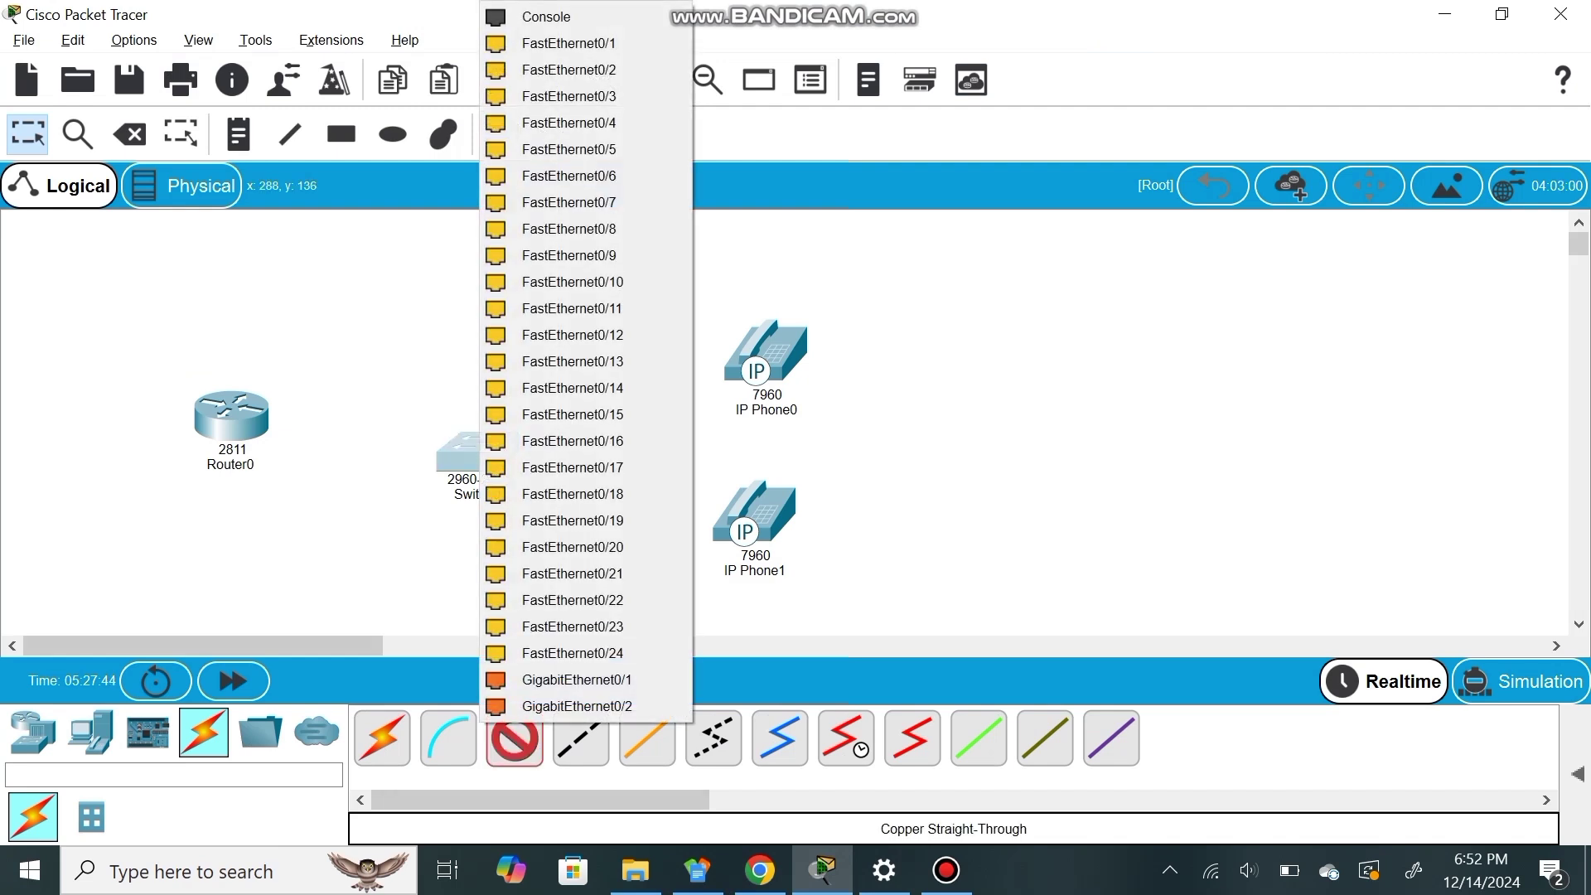
click(568, 43)
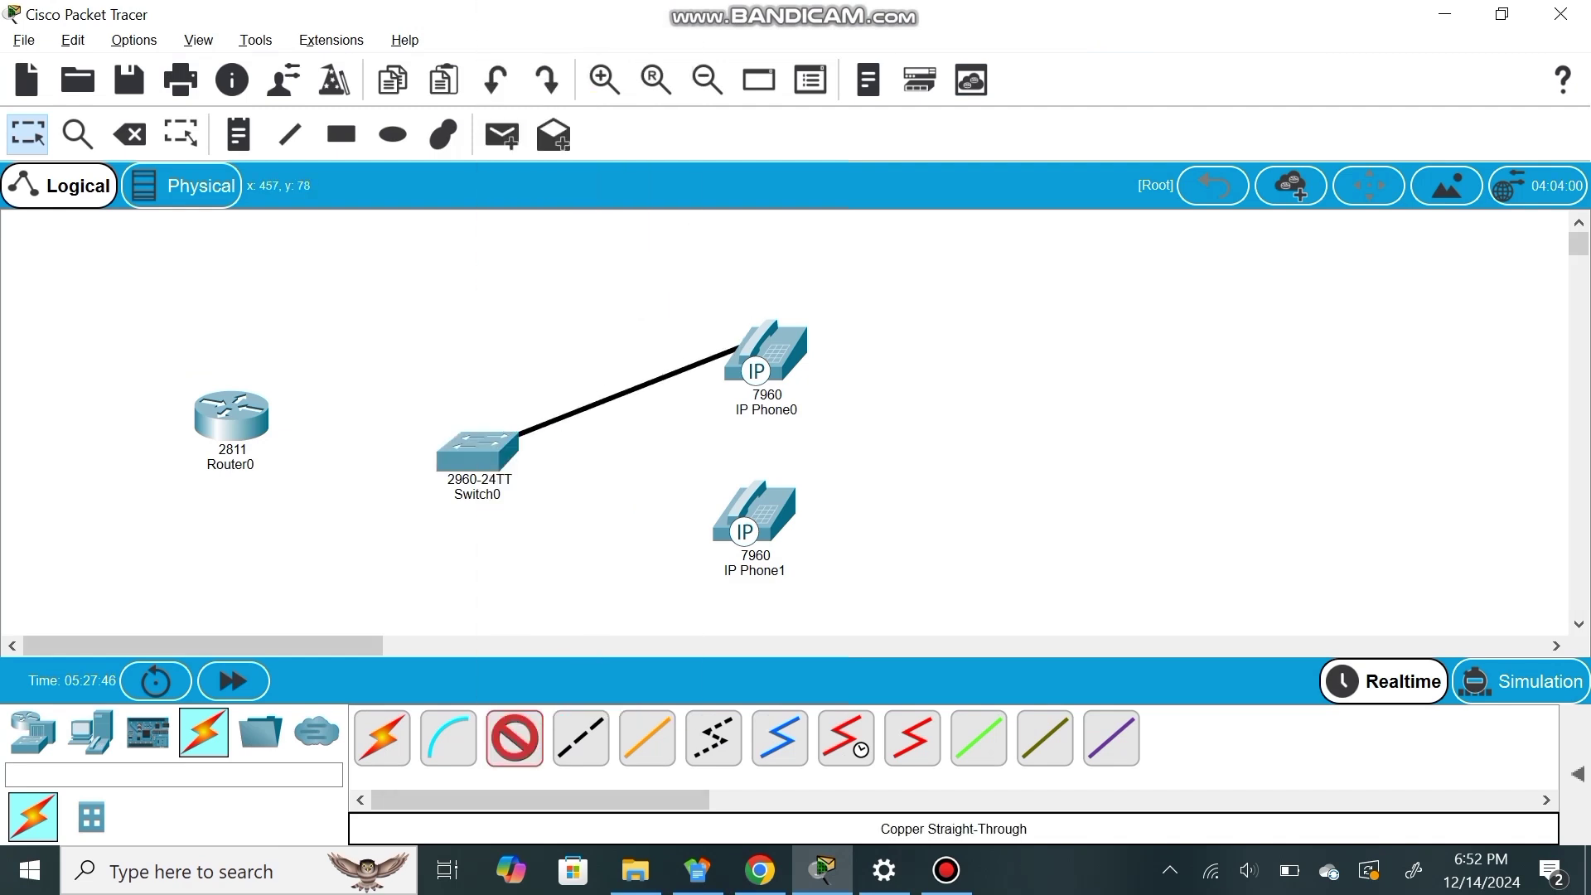
click(760, 351)
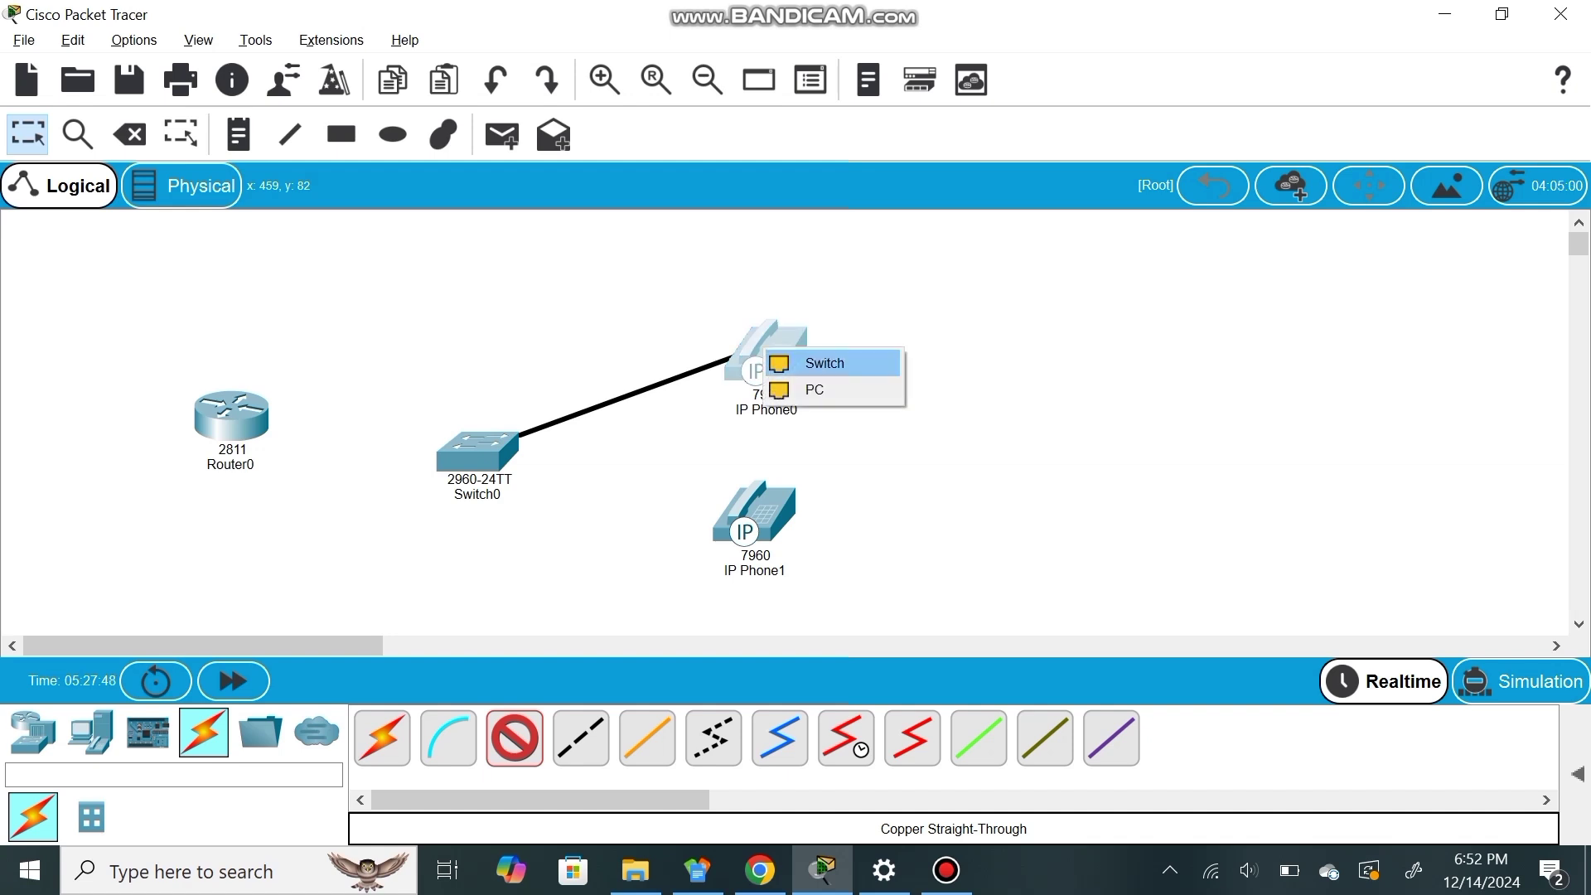
click(825, 363)
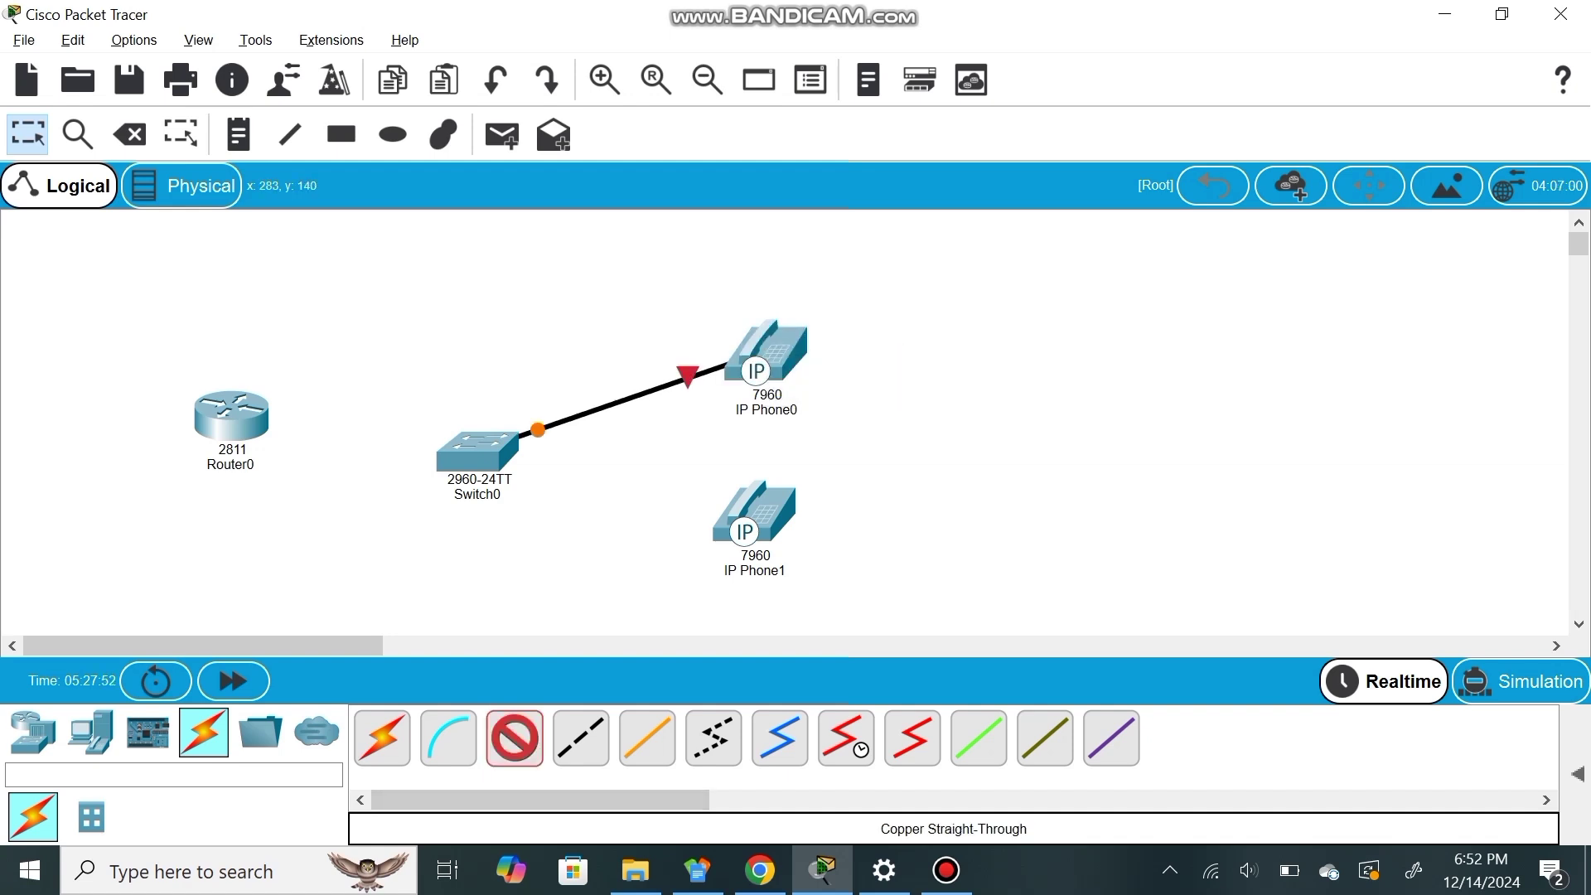
Step: Connect Switch0's FastEthernet0/2 to the Switch port of IP Phone1 with a copper straight-through cable
click(477, 452)
click(563, 42)
click(732, 502)
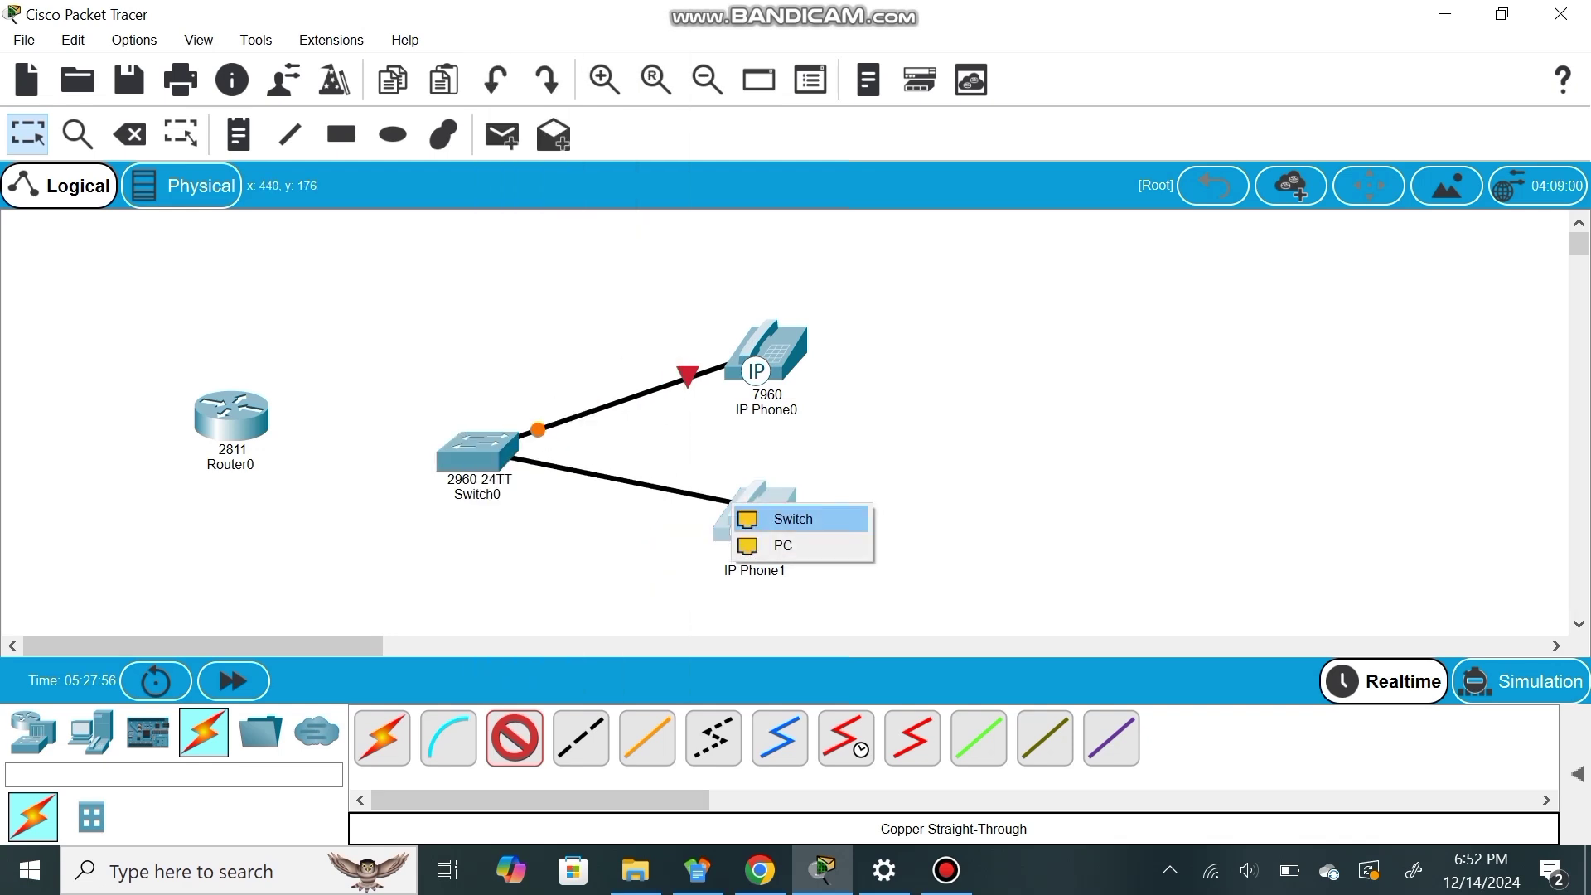
click(774, 517)
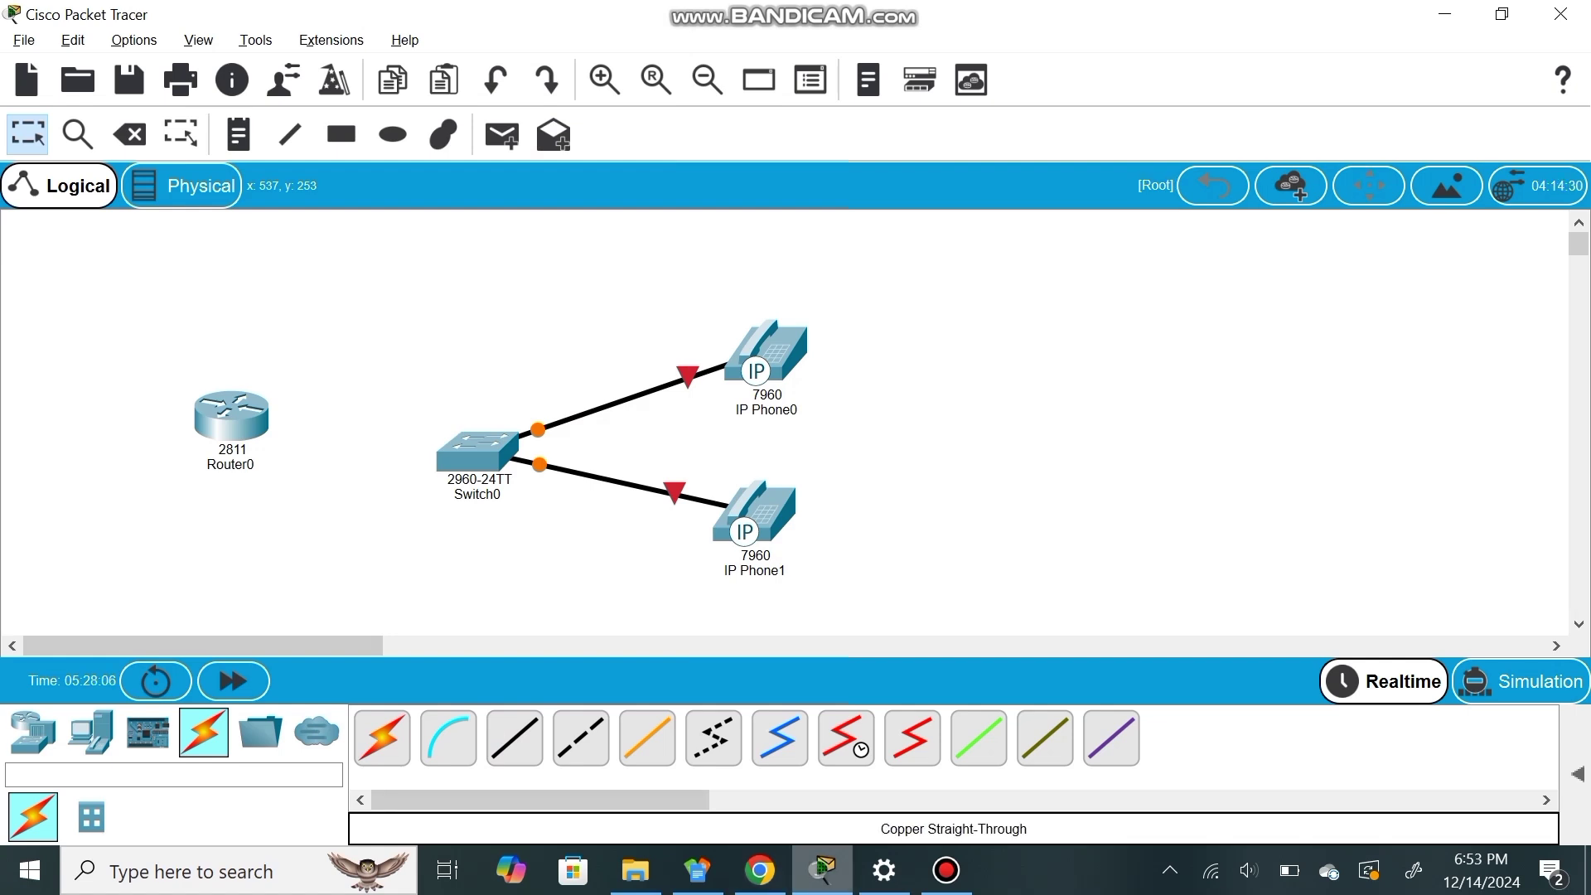
Step: Try to link Router0's FastEthernet0/0 to Switch0's FastEthernet0/3 with a copper straight-through cable
click(581, 737)
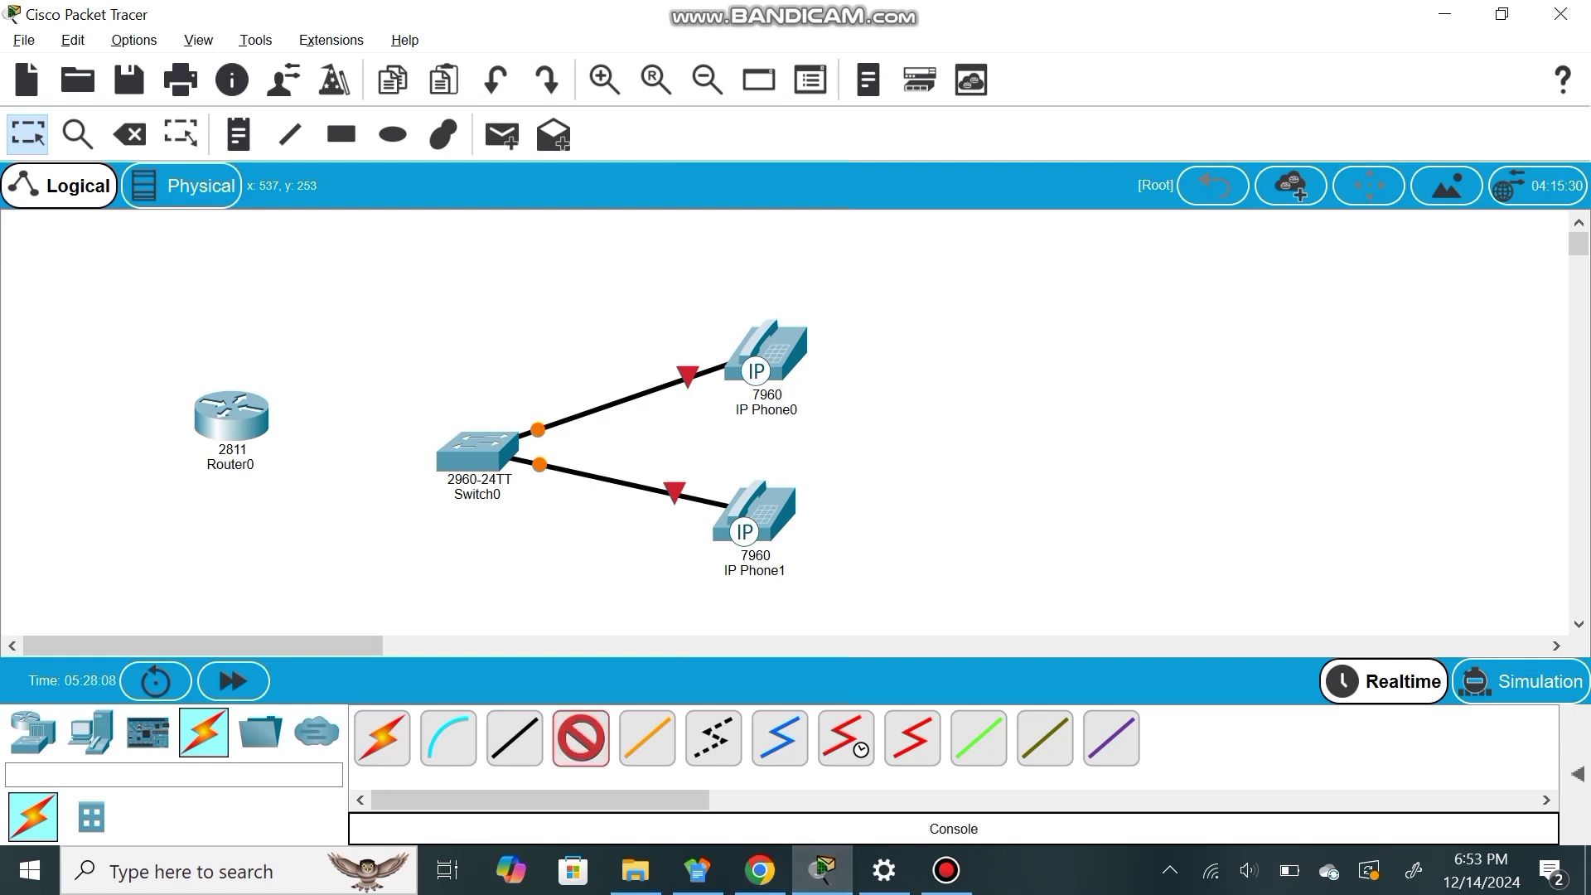
click(515, 738)
click(239, 410)
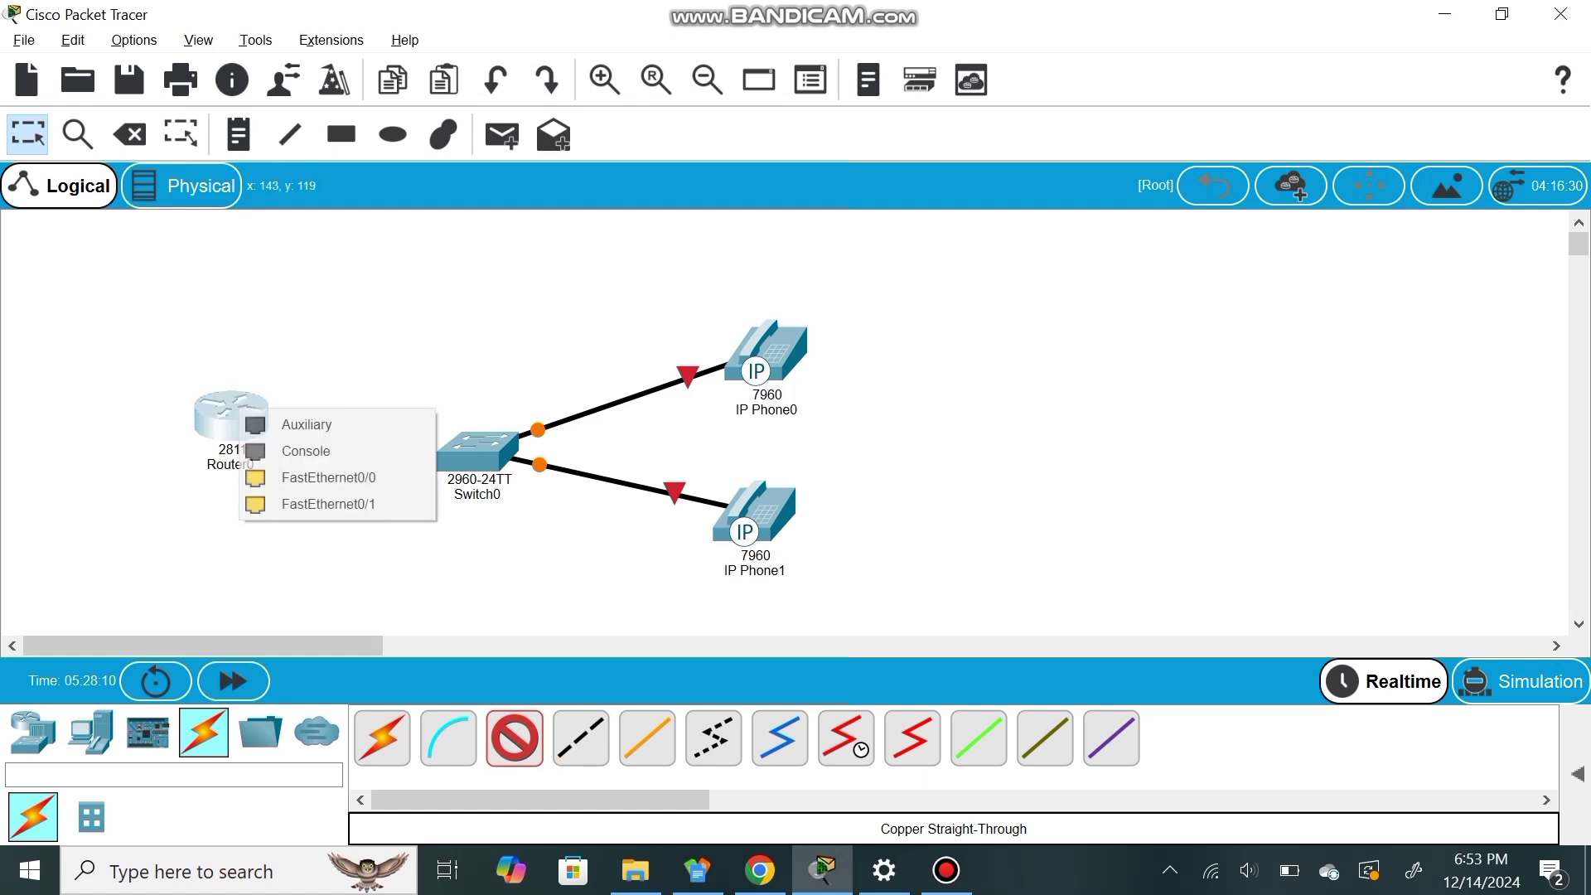
click(332, 478)
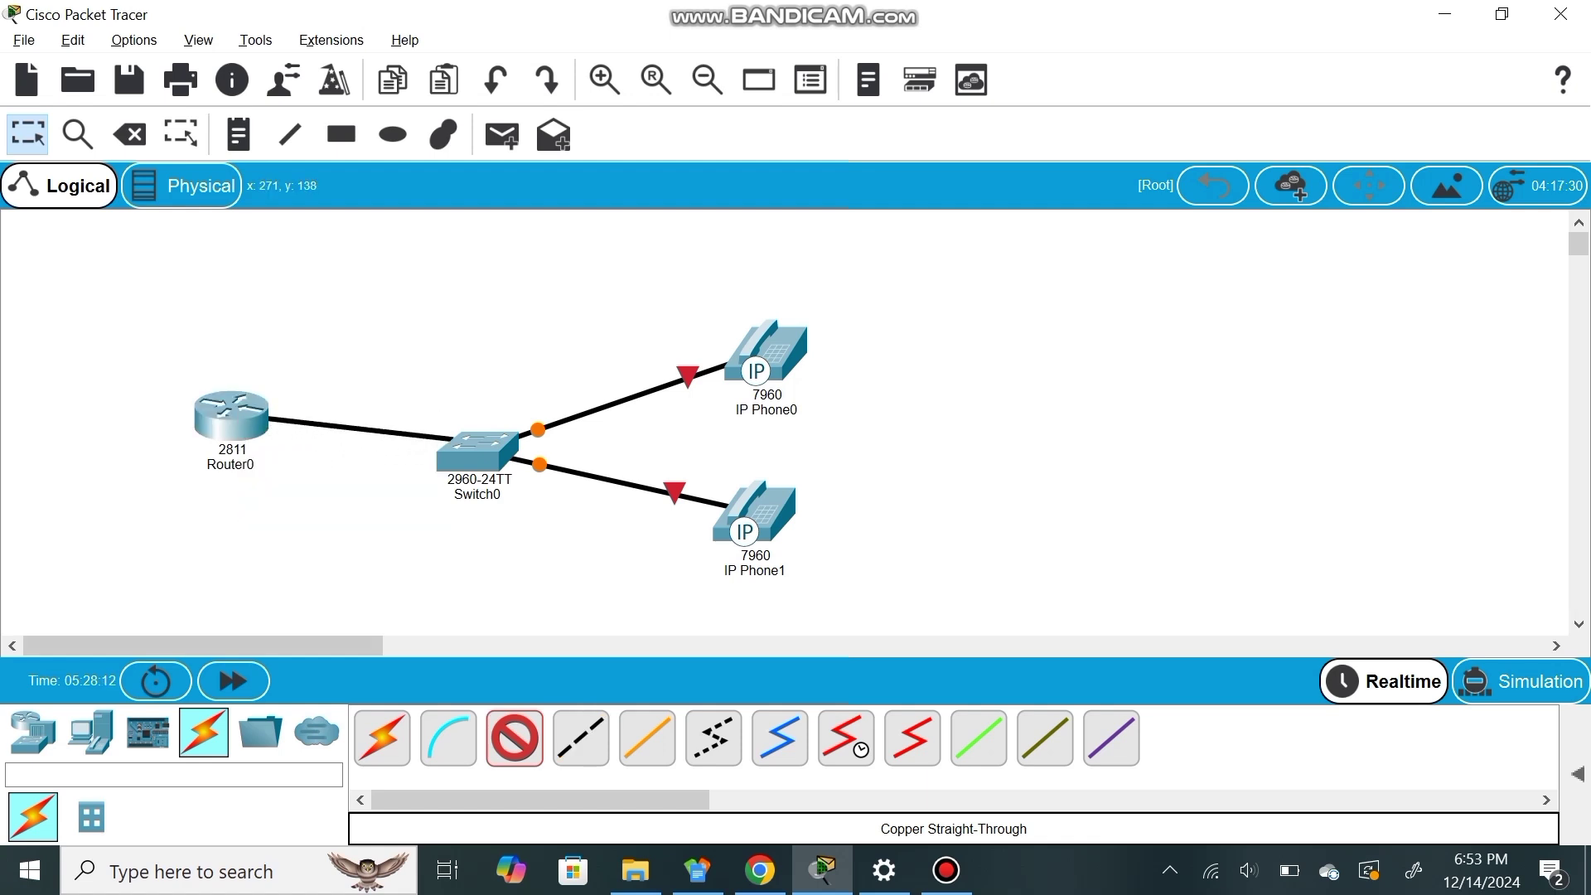
click(478, 451)
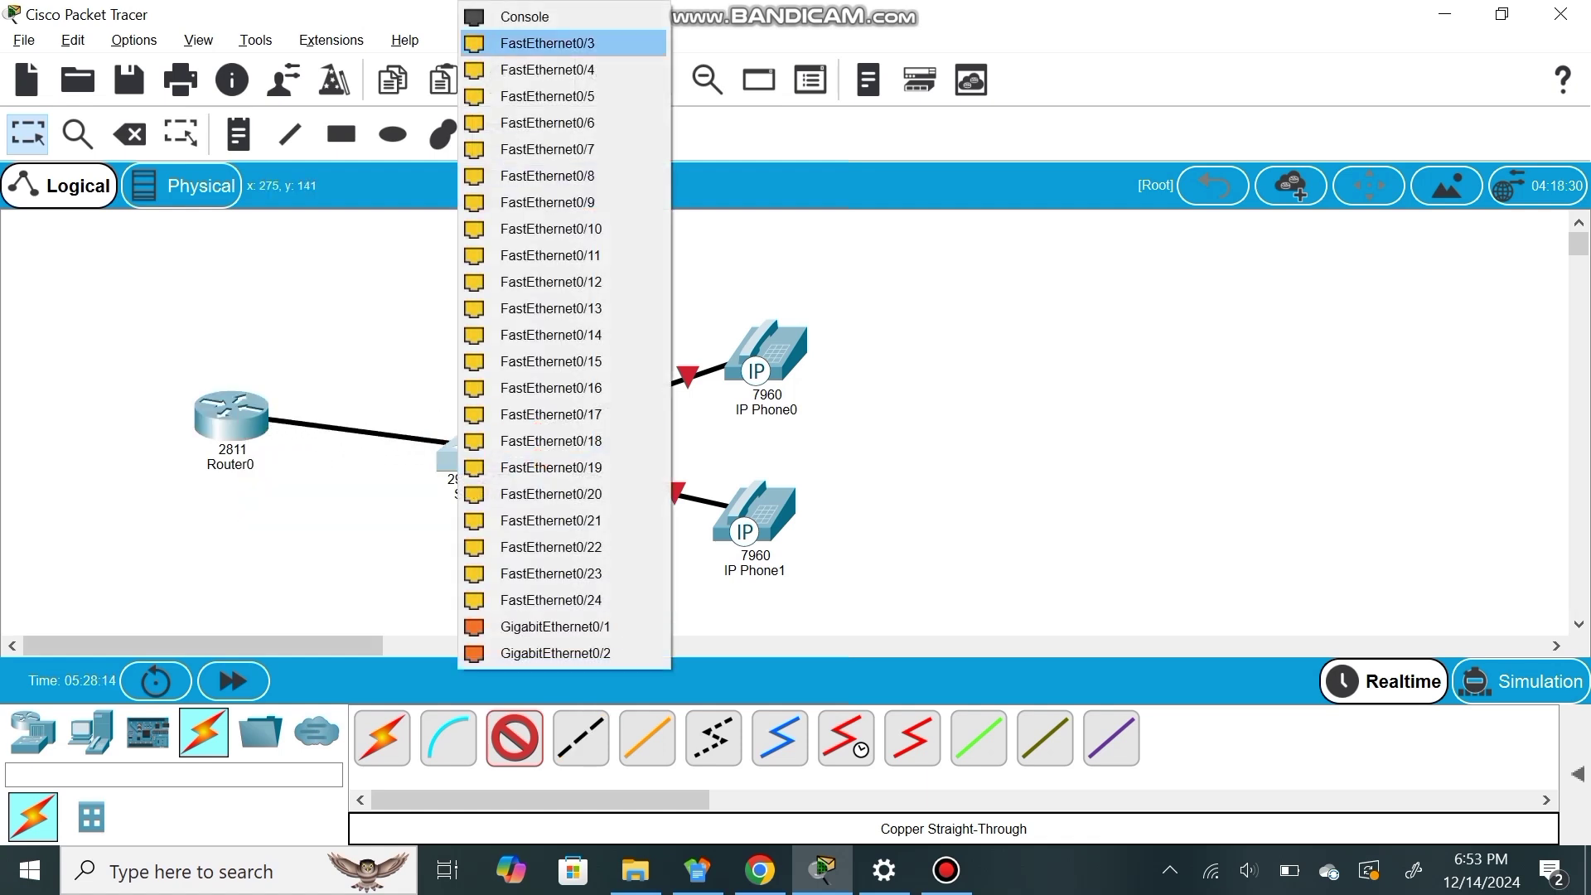
click(547, 43)
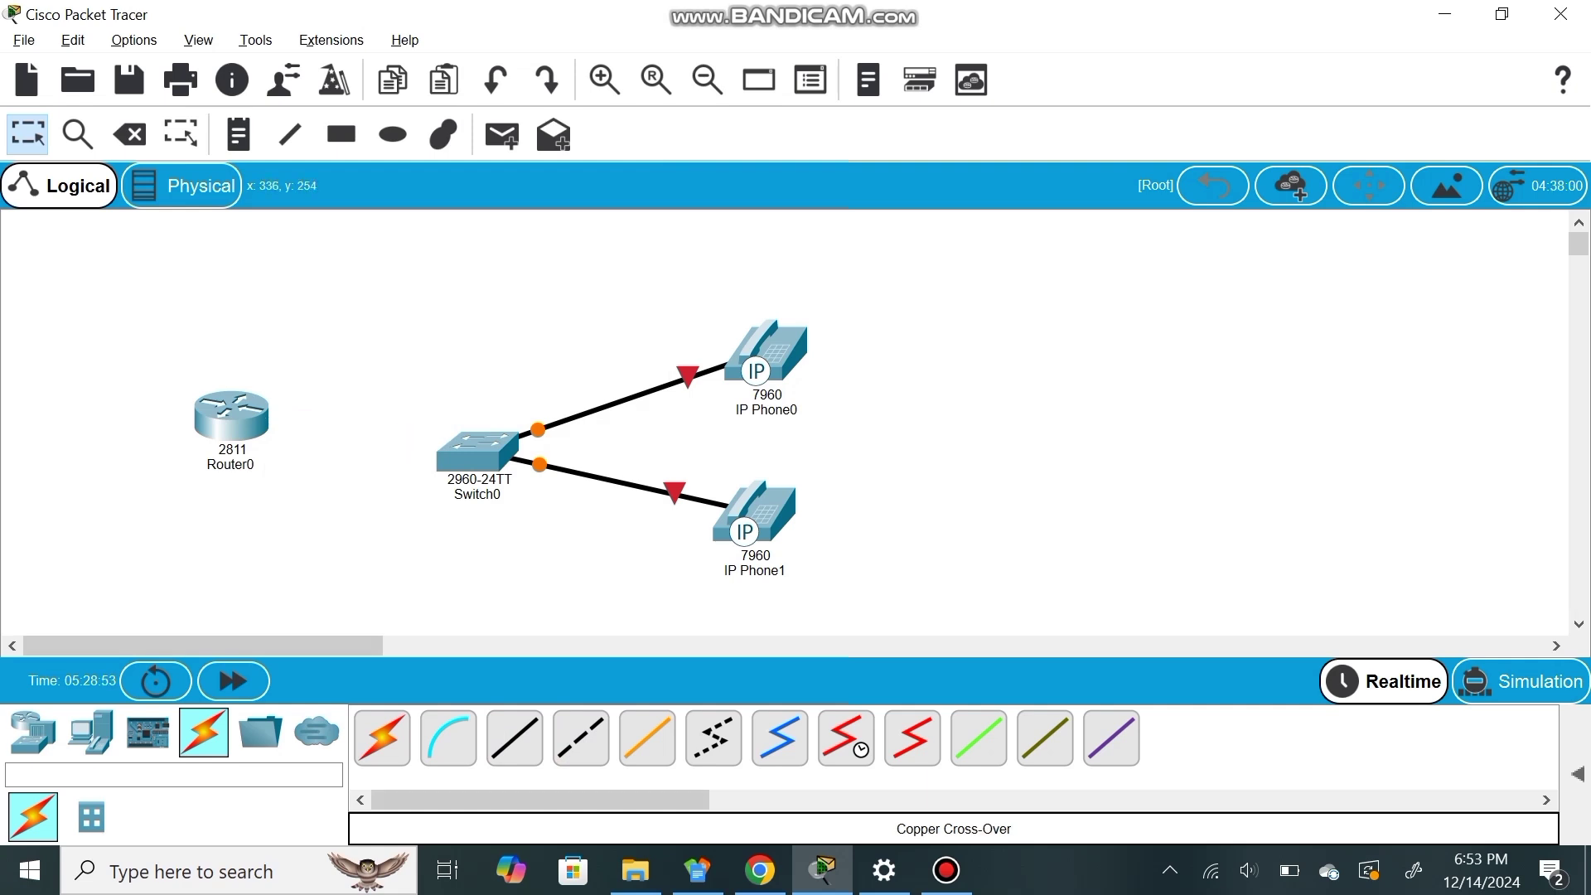
Step: Connect Router0's FastEthernet0/0 to Switch0's FastEthernet0/3 with a copper cross-over cable
click(581, 738)
click(234, 416)
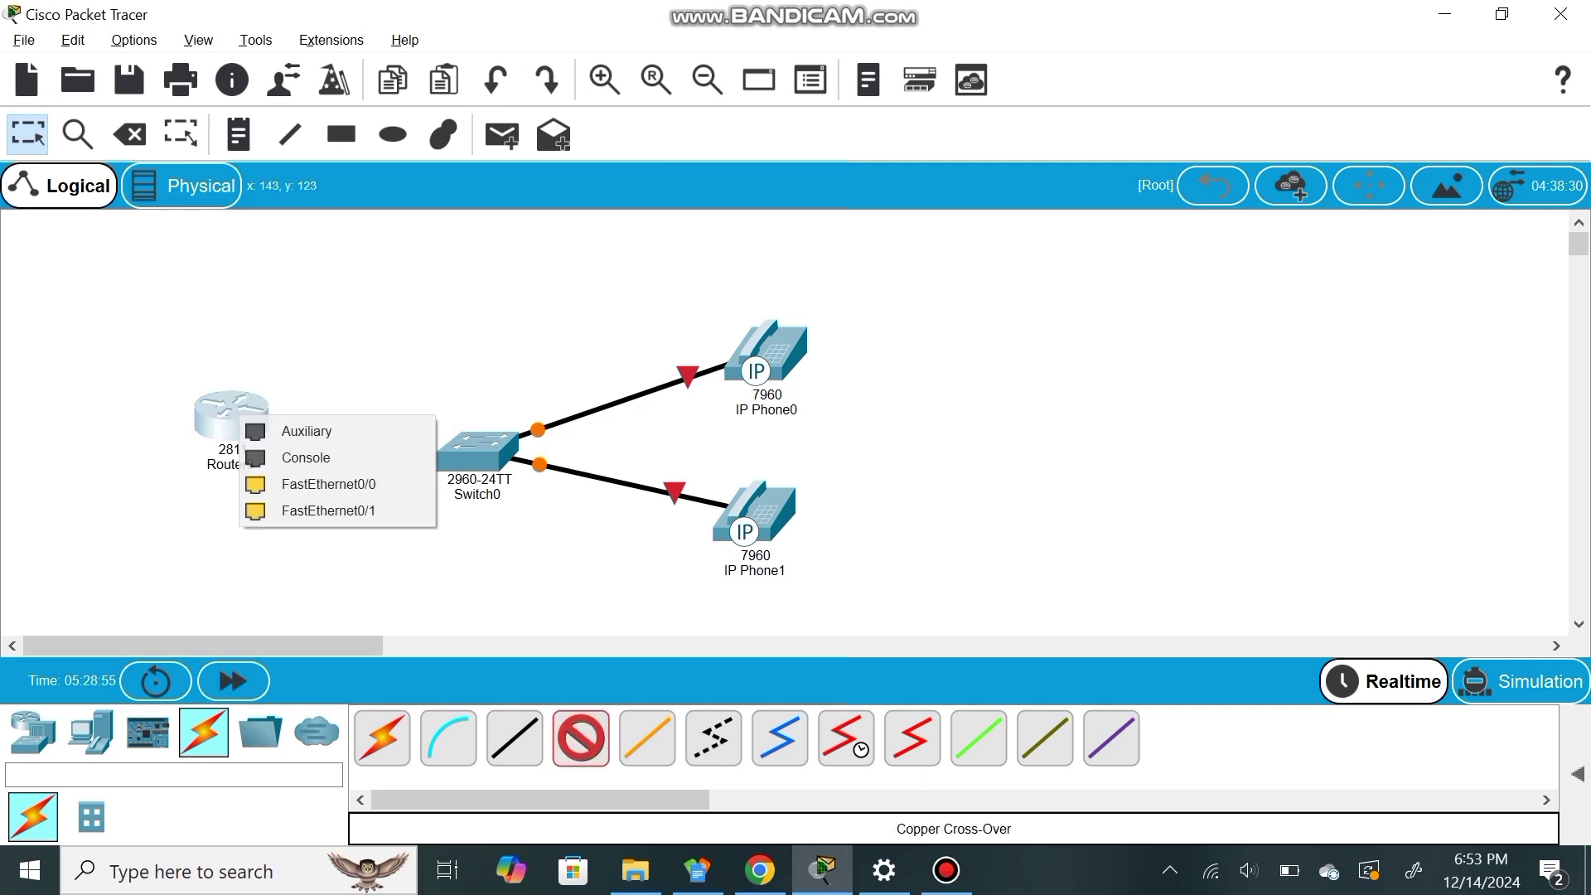
click(315, 483)
click(448, 448)
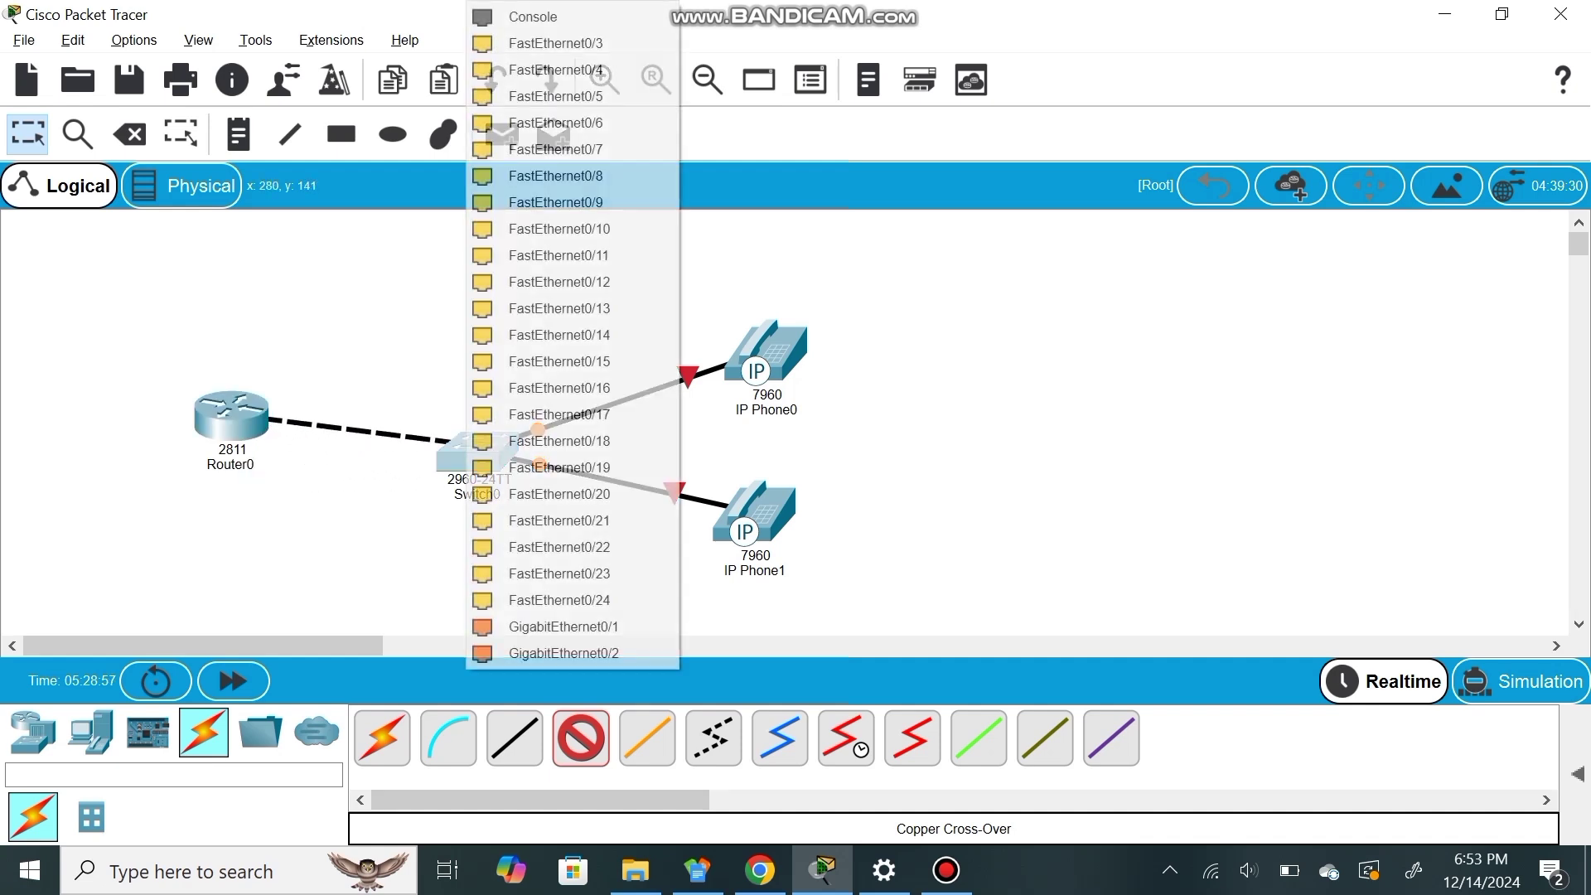
click(555, 43)
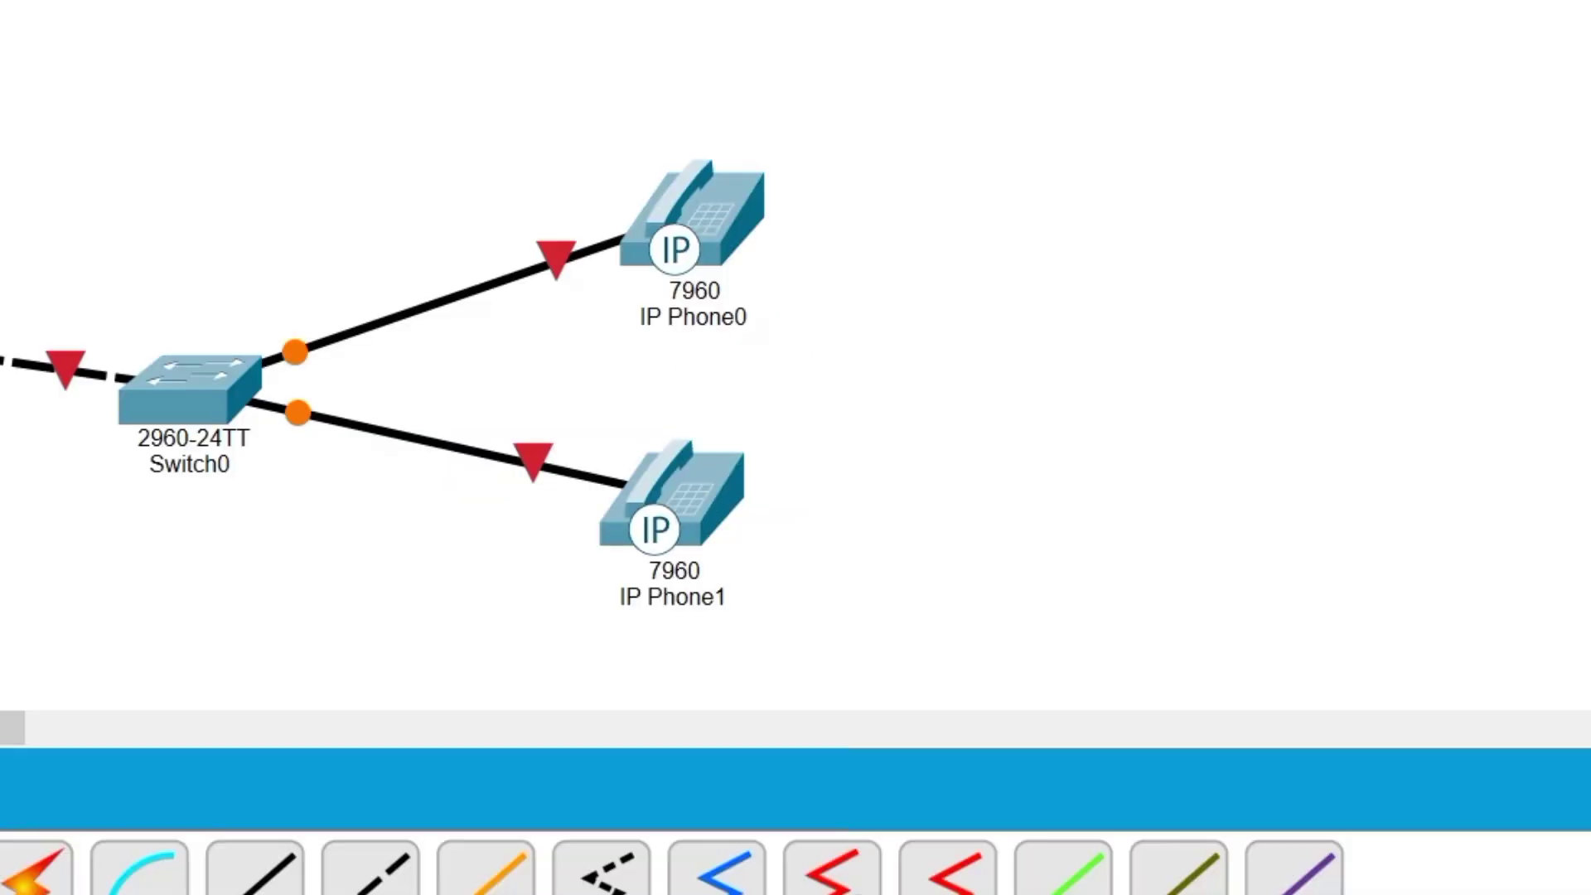
Step: Enter interface configuration mode for fa0/0 in Router0's command line
mouse_move(794, 894)
click(1027, 870)
text(int fa0/0)
key(Return)
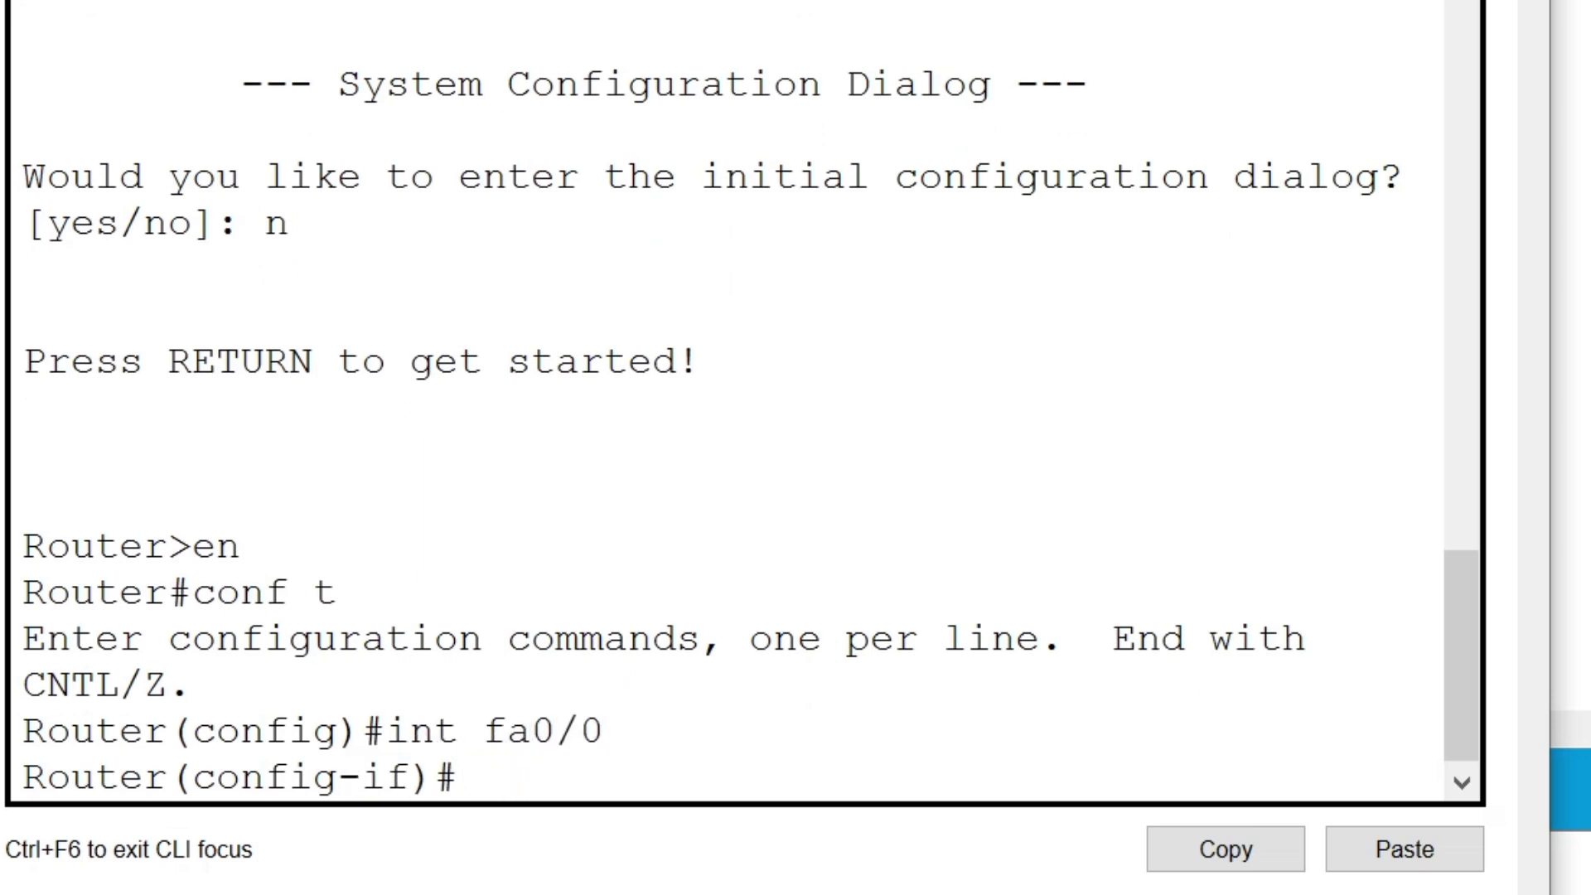
Step: Assign the router's fa0/0 interface the IP address 192.168.10.1 with subnet mask 255.255.255.0
text(ip DD)
key(BackSpace)
key(BackSpace)
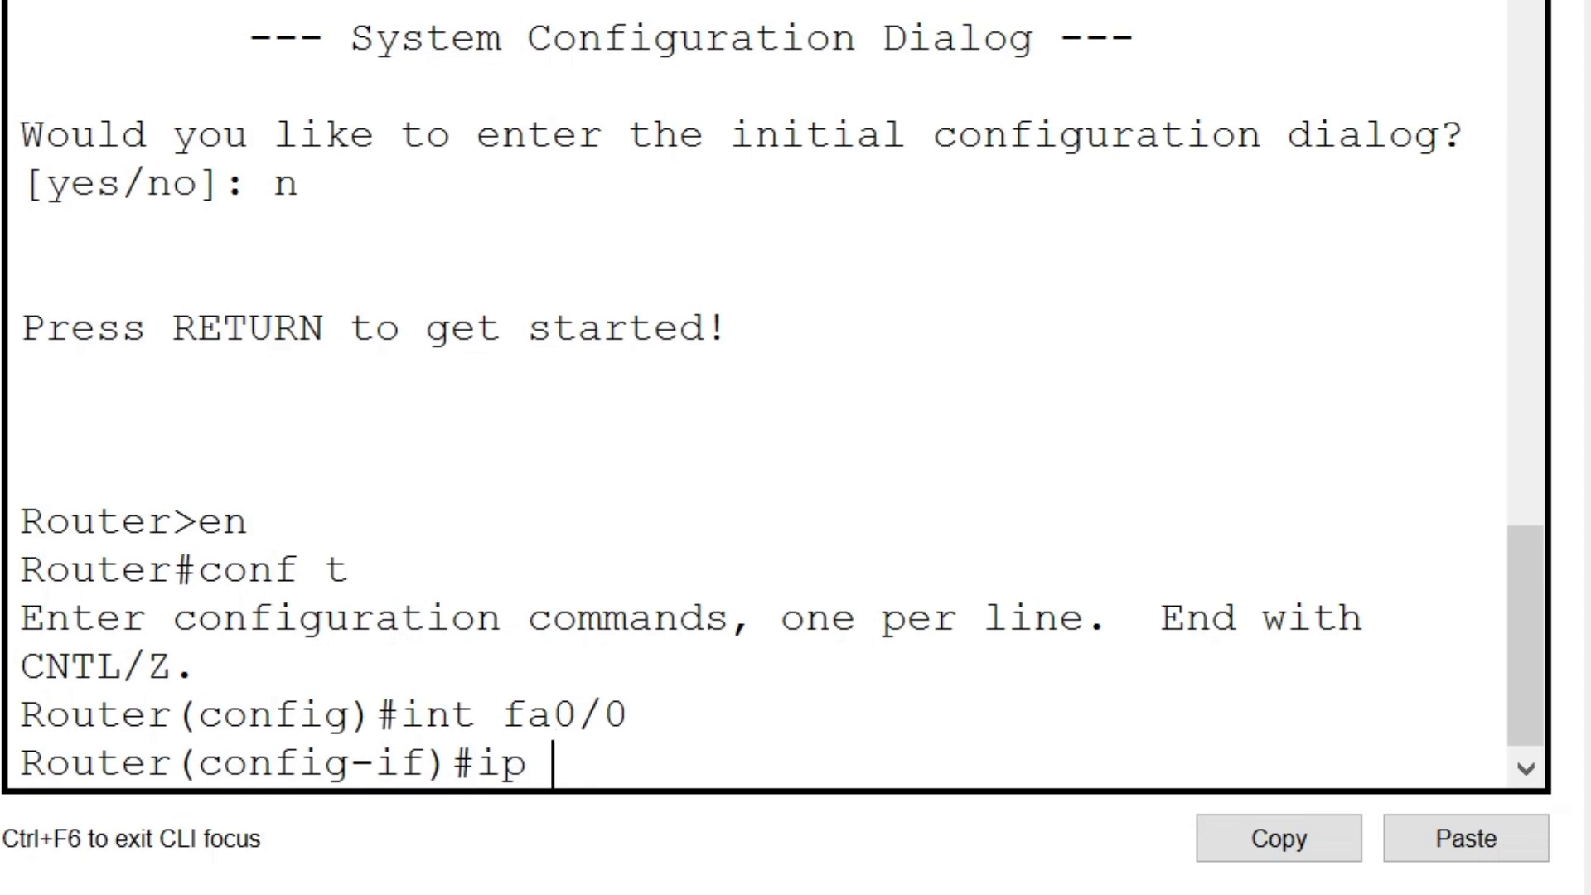
text(address 190)
key(BackSpace)
text(2)
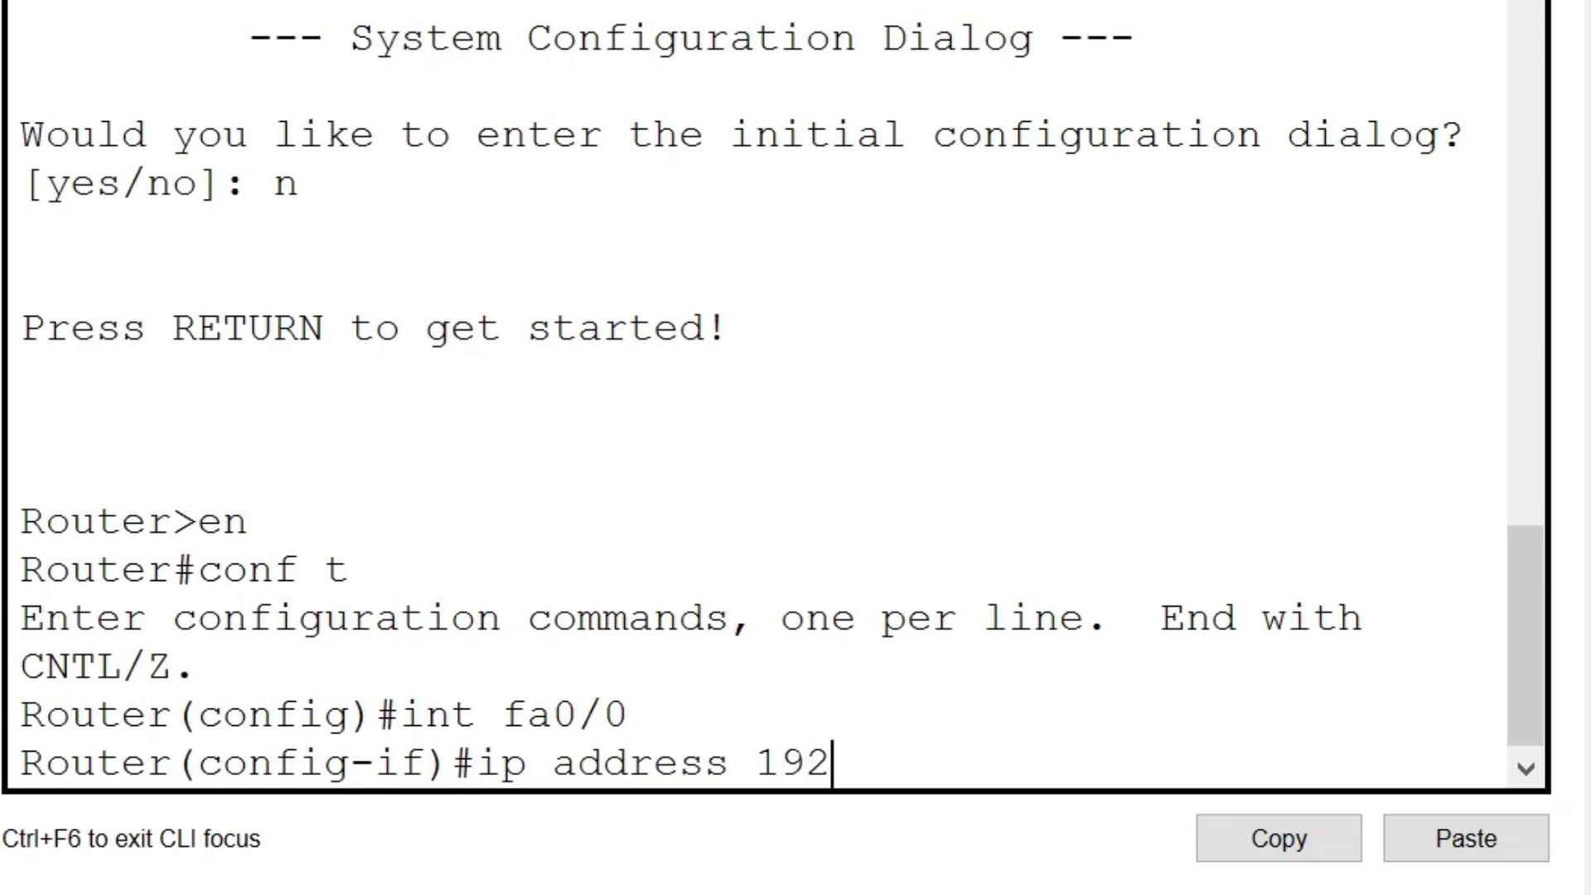
text(.168.10.1)
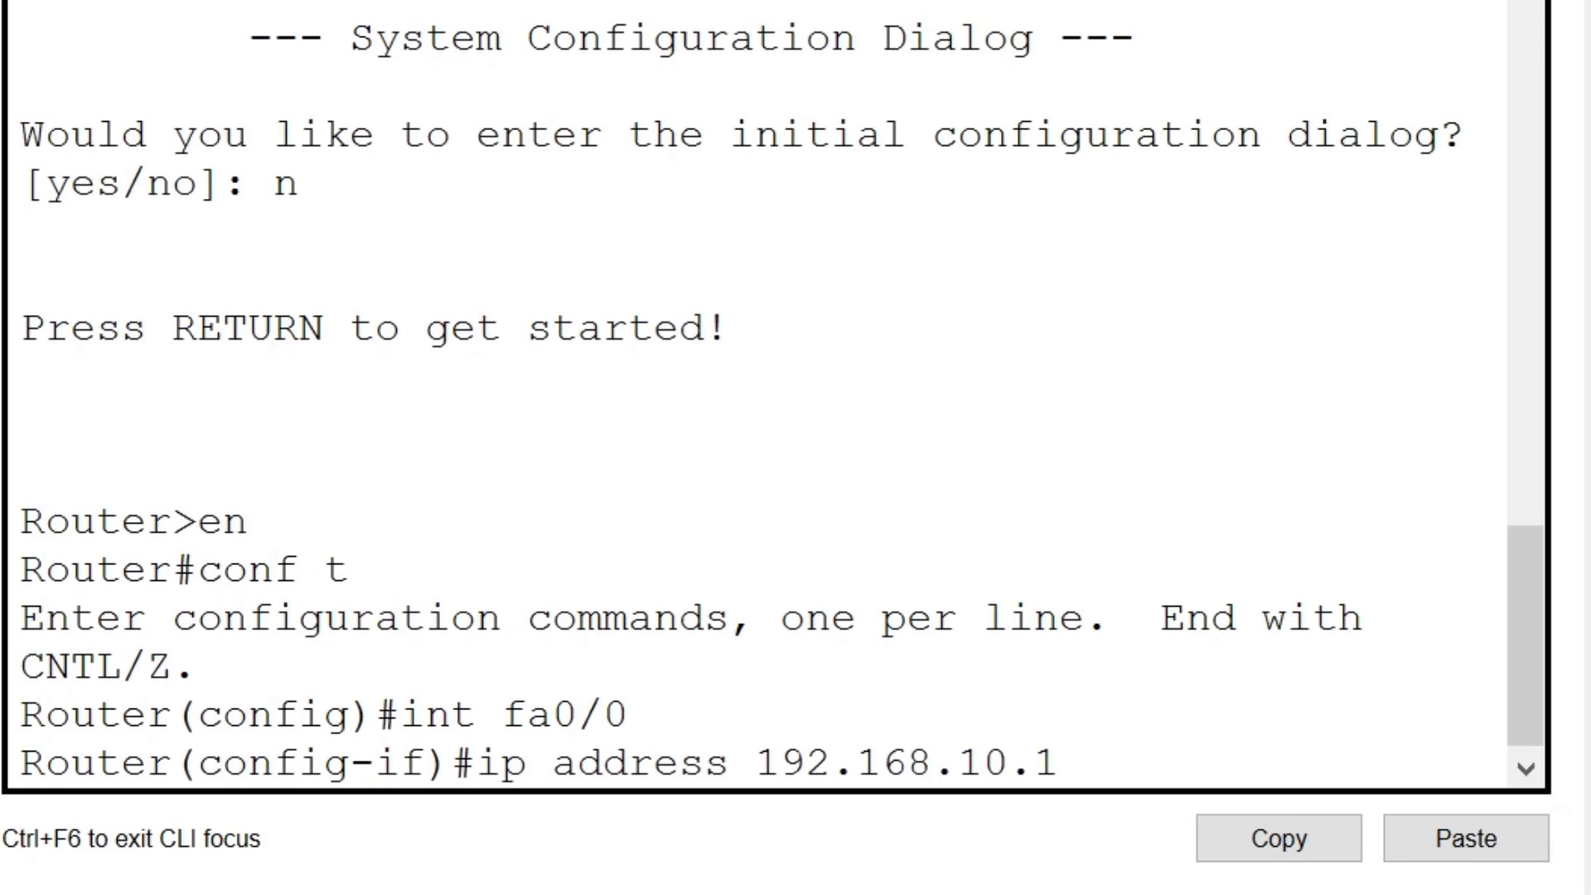
text( 255.255.255.0)
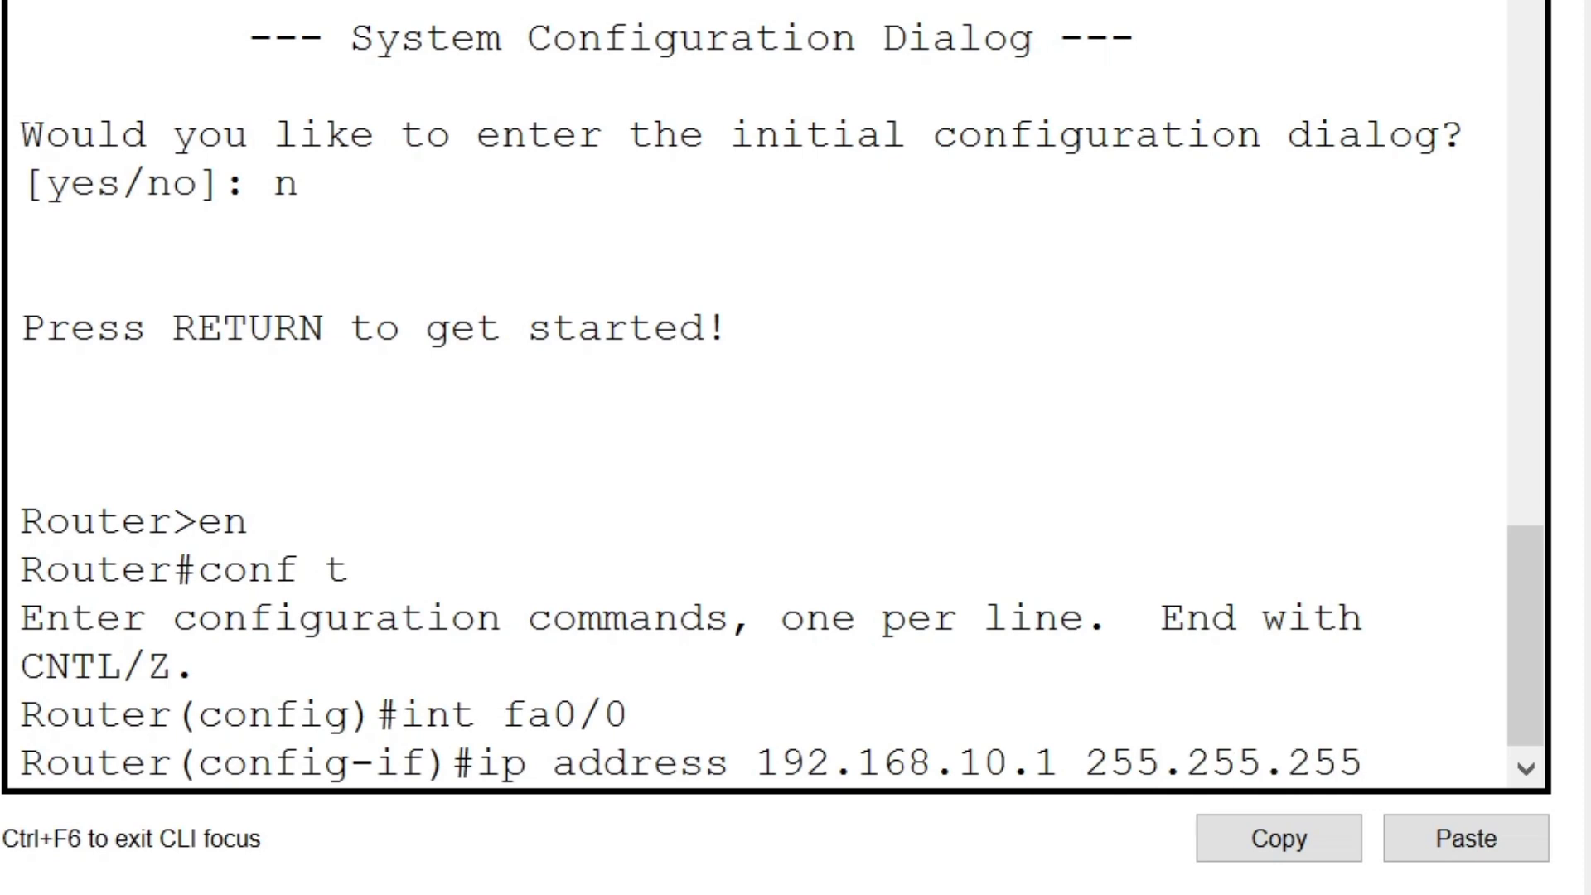
key(Return)
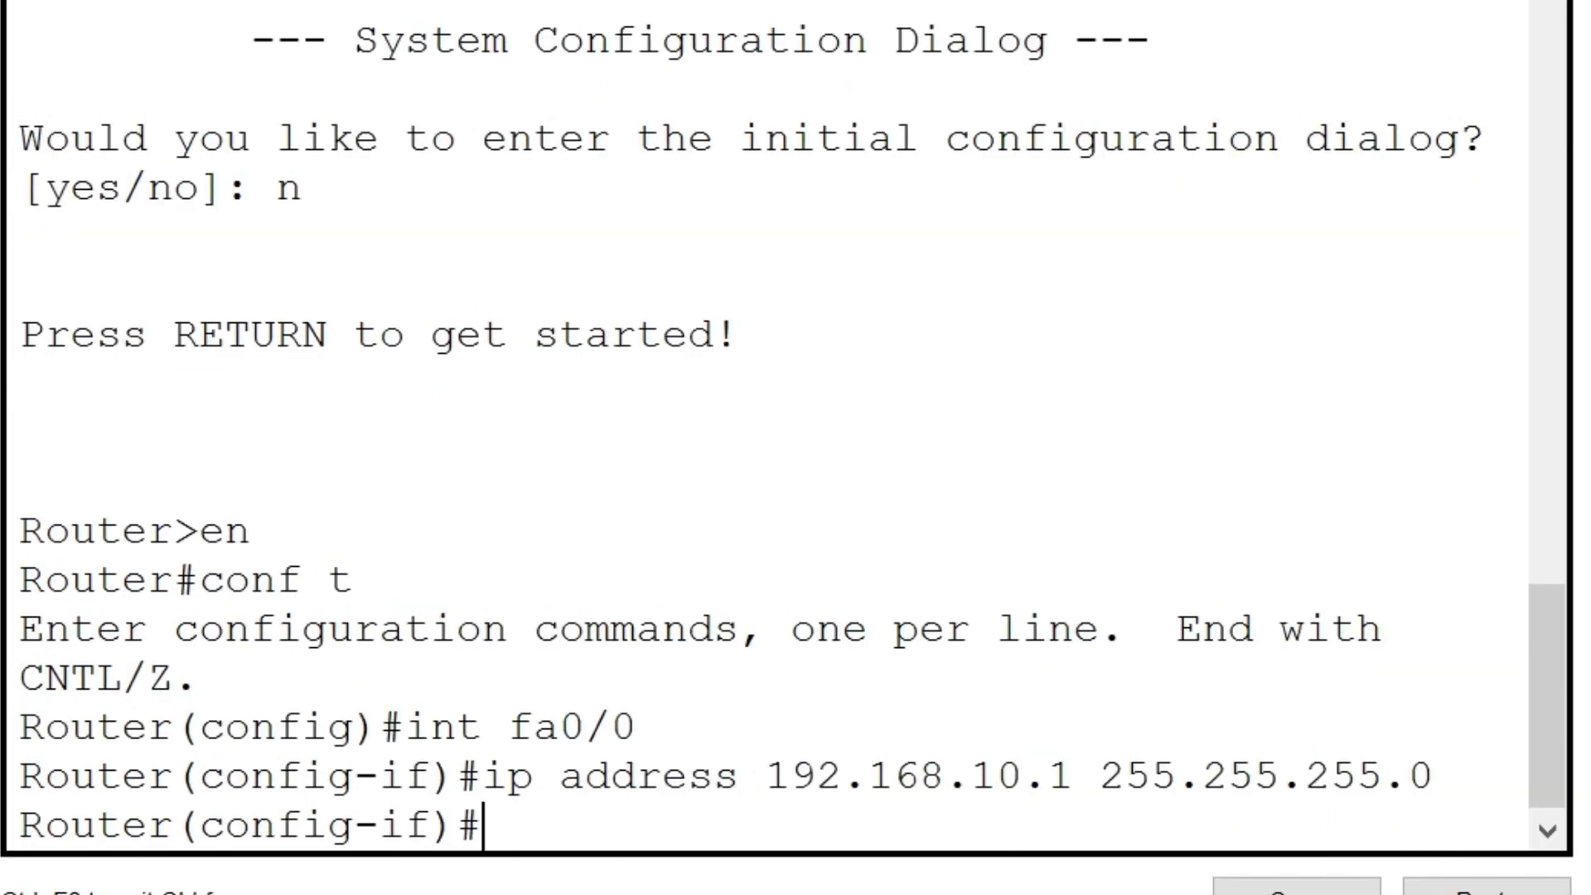
Step: Enable the router's fa0/0 interface with the no shutdown command
text(no shutdown)
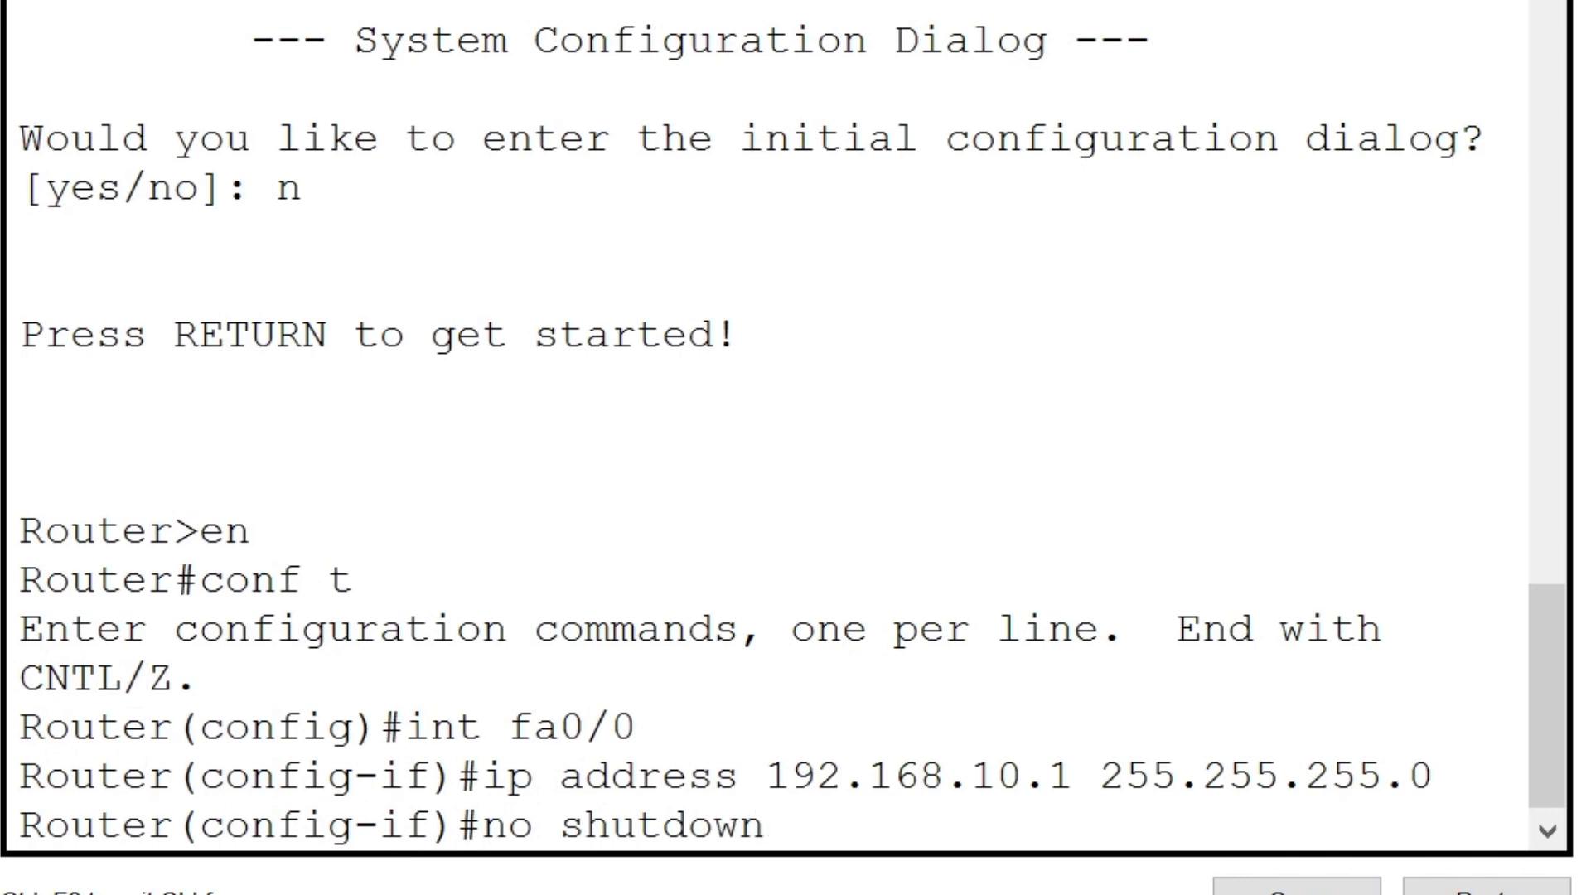
key(Return)
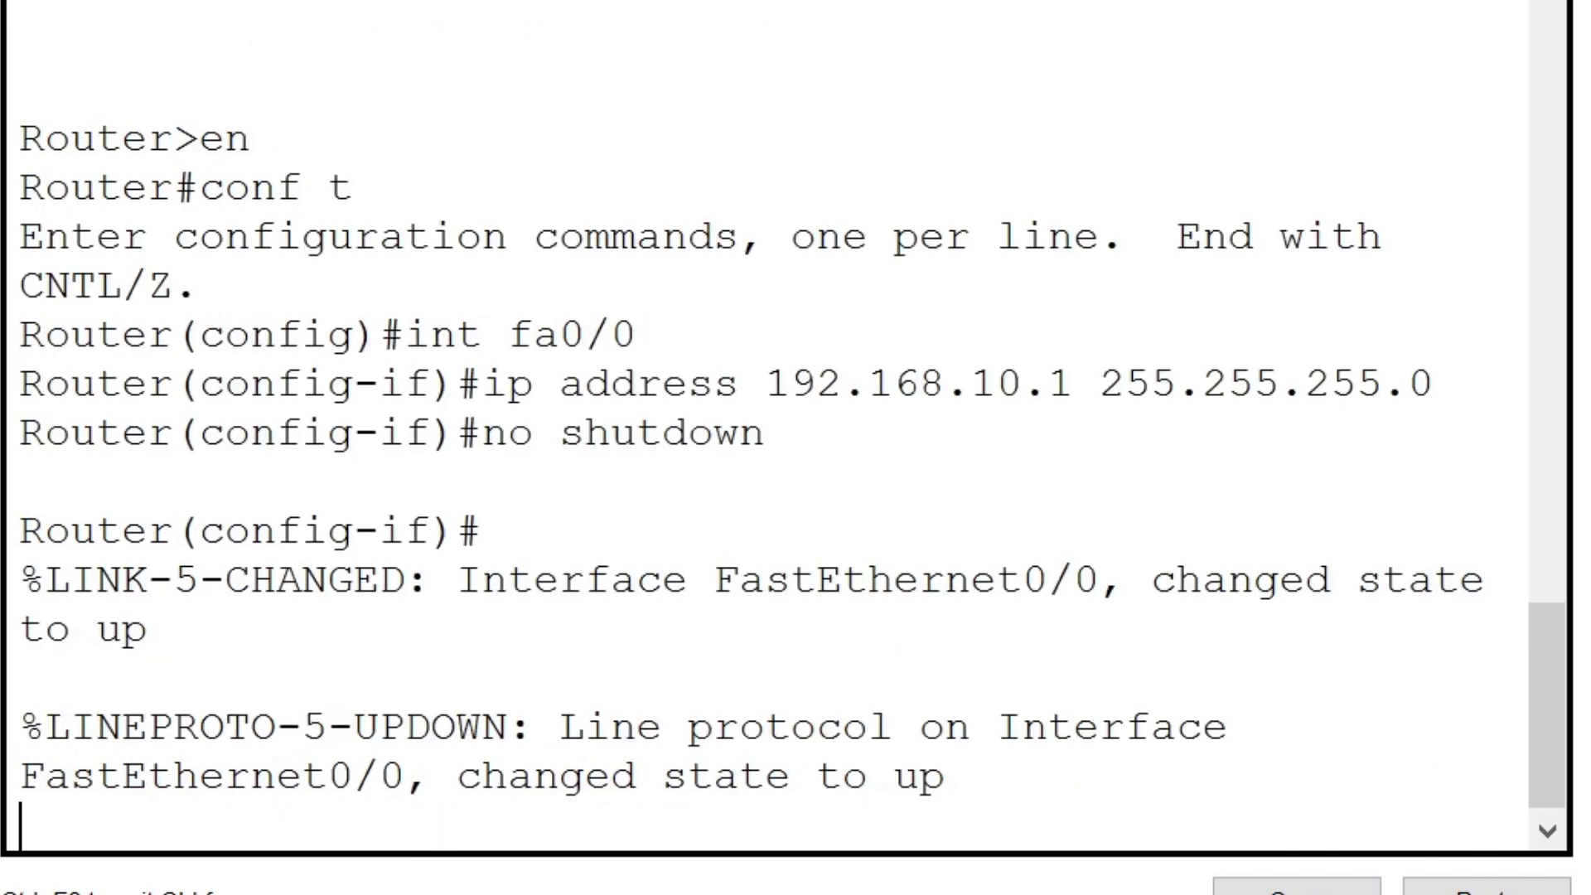
key(Return)
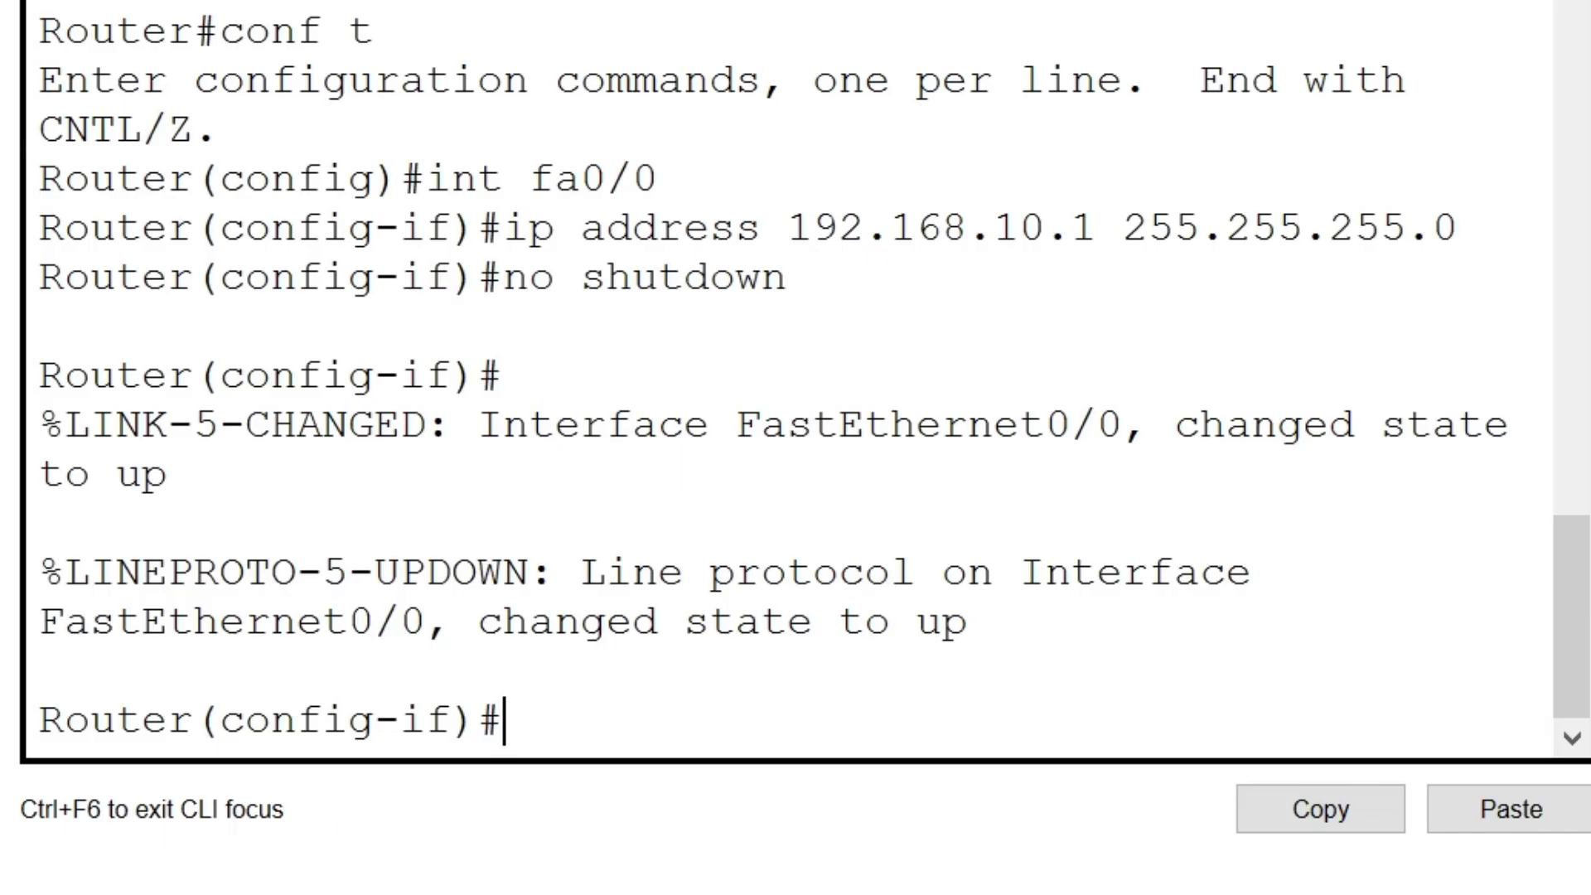
Step: Exit interface configuration and create a DHCP pool named voice on the router
text(exit)
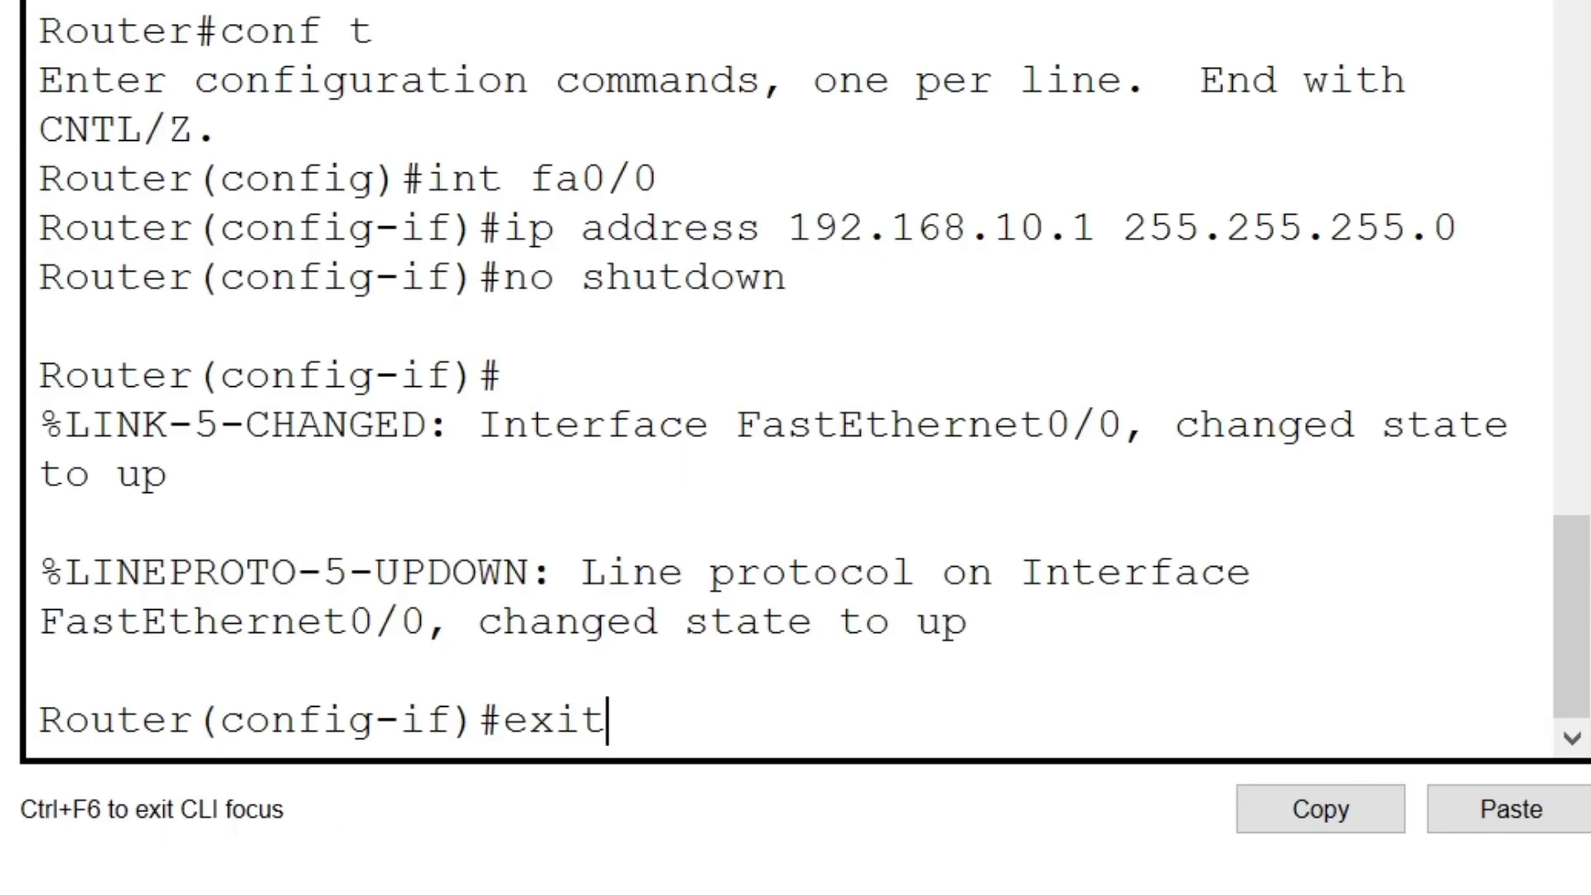
key(Return)
text(ip dhcp)
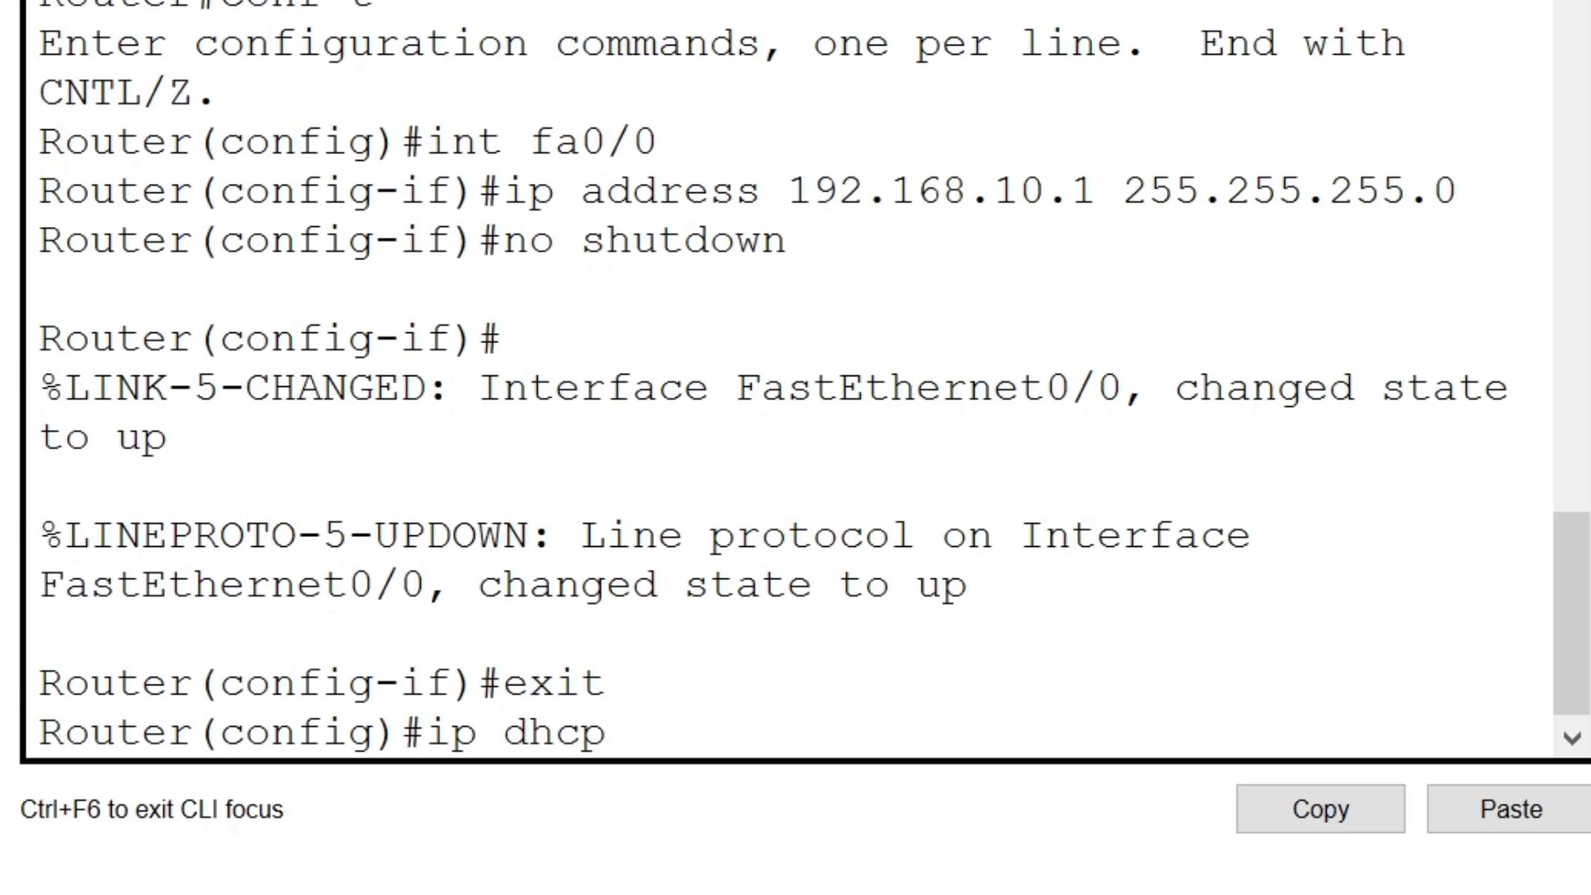
text( pool vo)
text(ice)
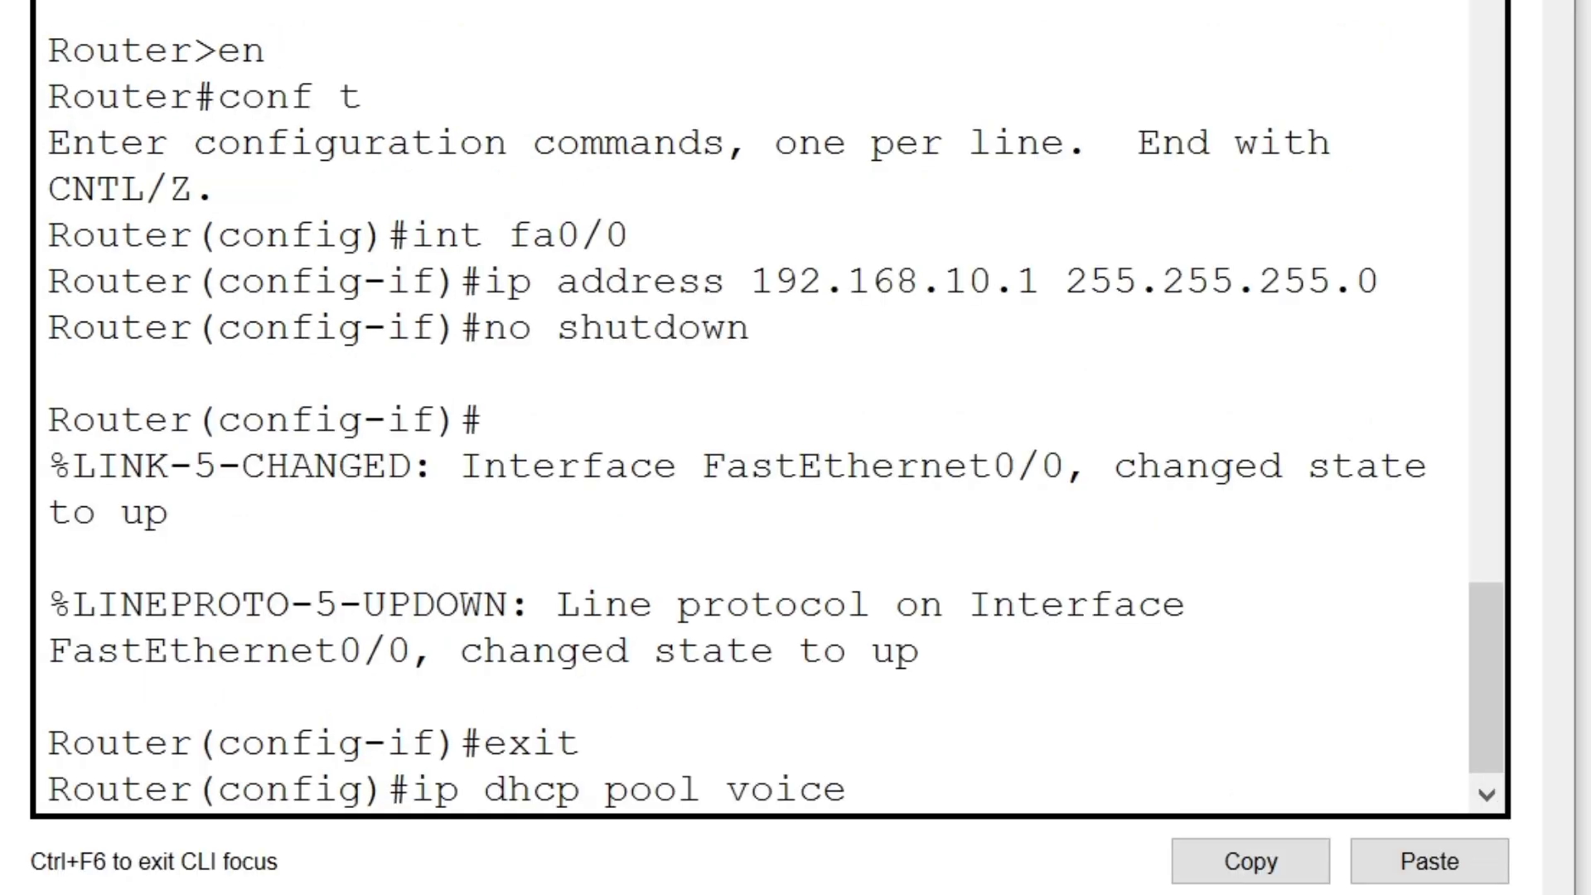
key(Return)
Step: Define the voice pool's network as 192.168.10.1 with mask 255.255.255.0
text(netwpr)
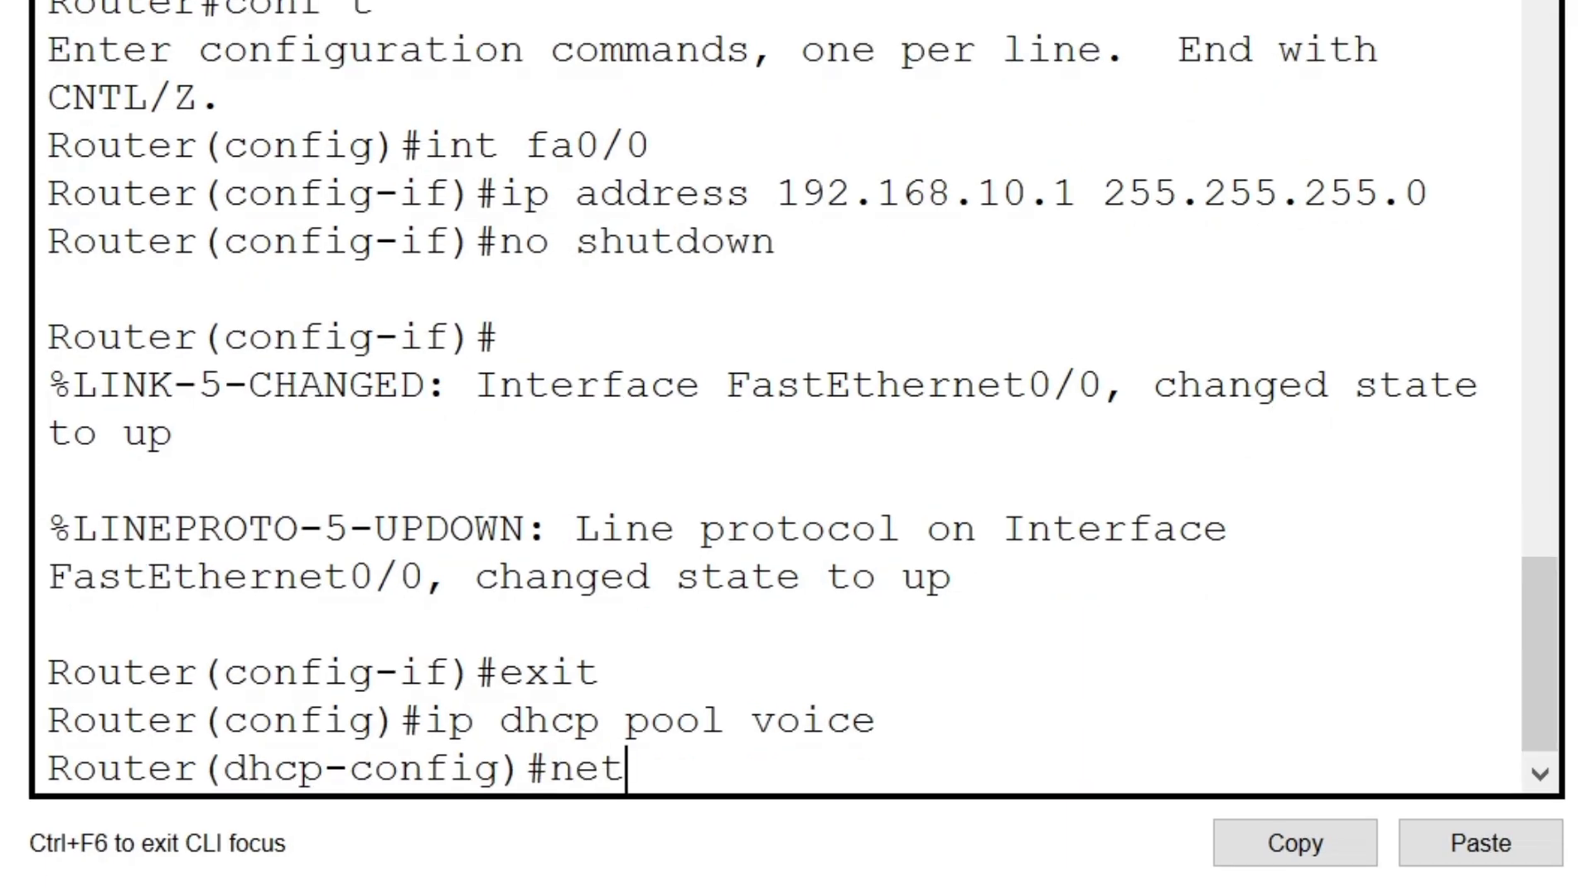
key(BackSpace)
key(BackSpace)
text(ork 192.168)
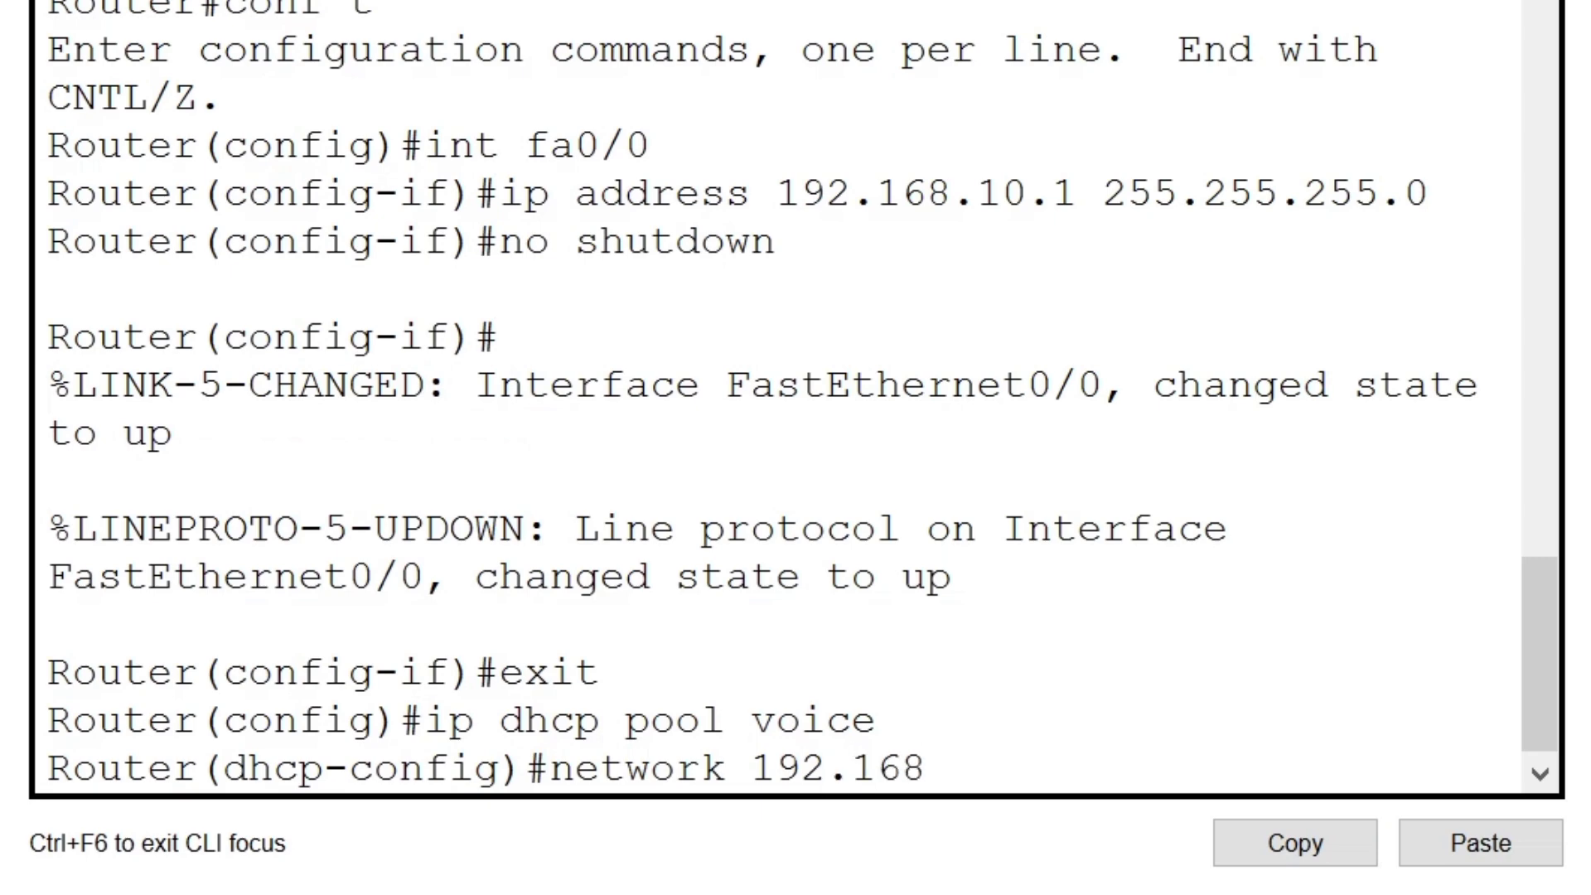
text(.10.1 255.255.2)
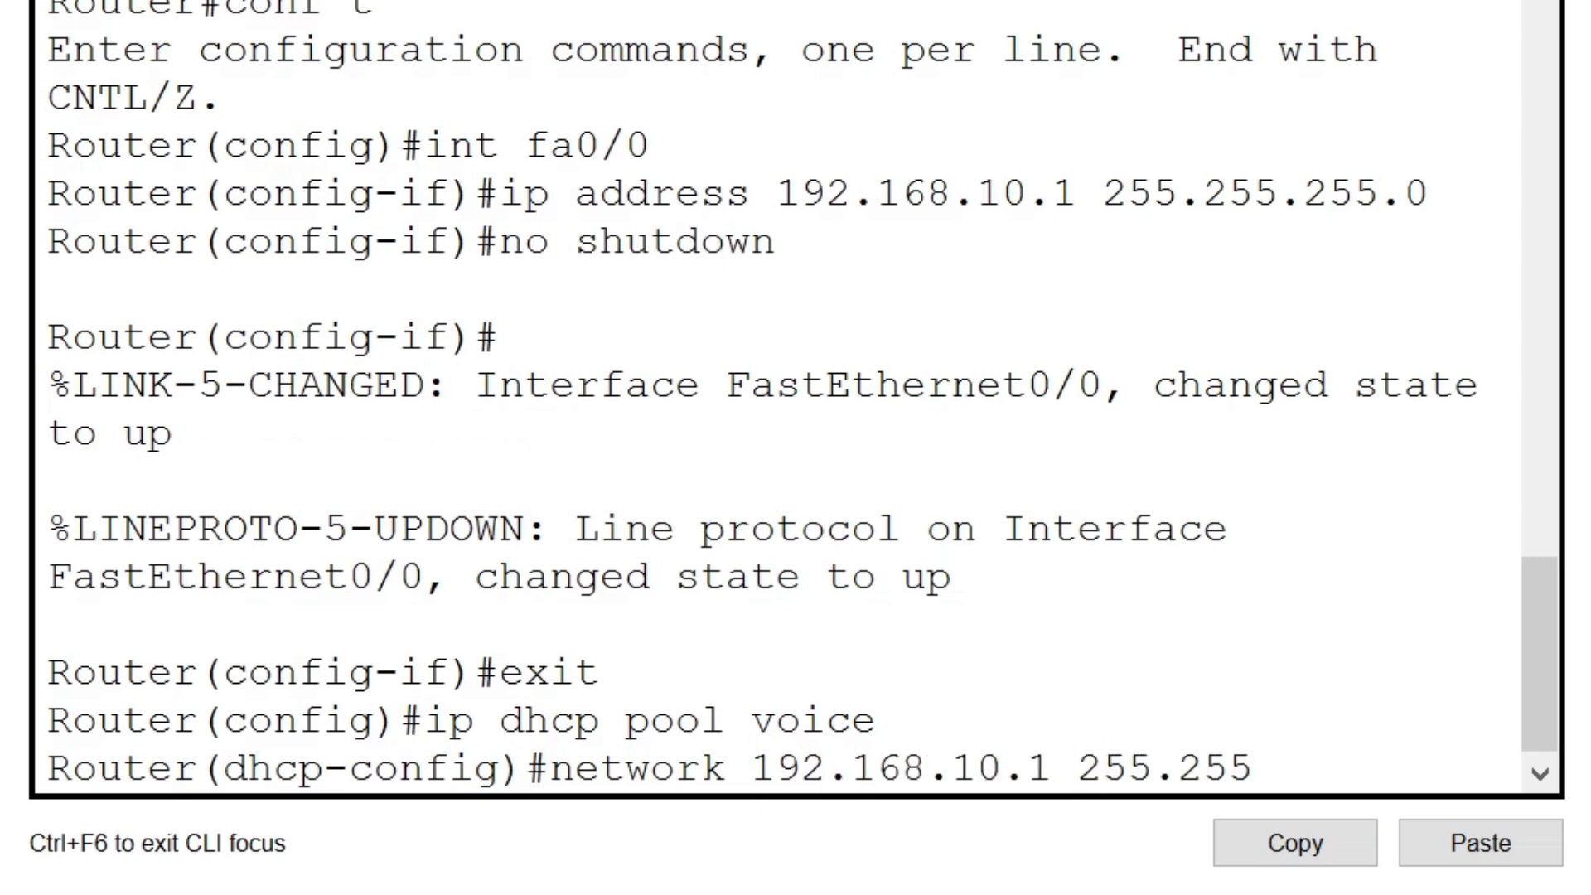
text(55.0)
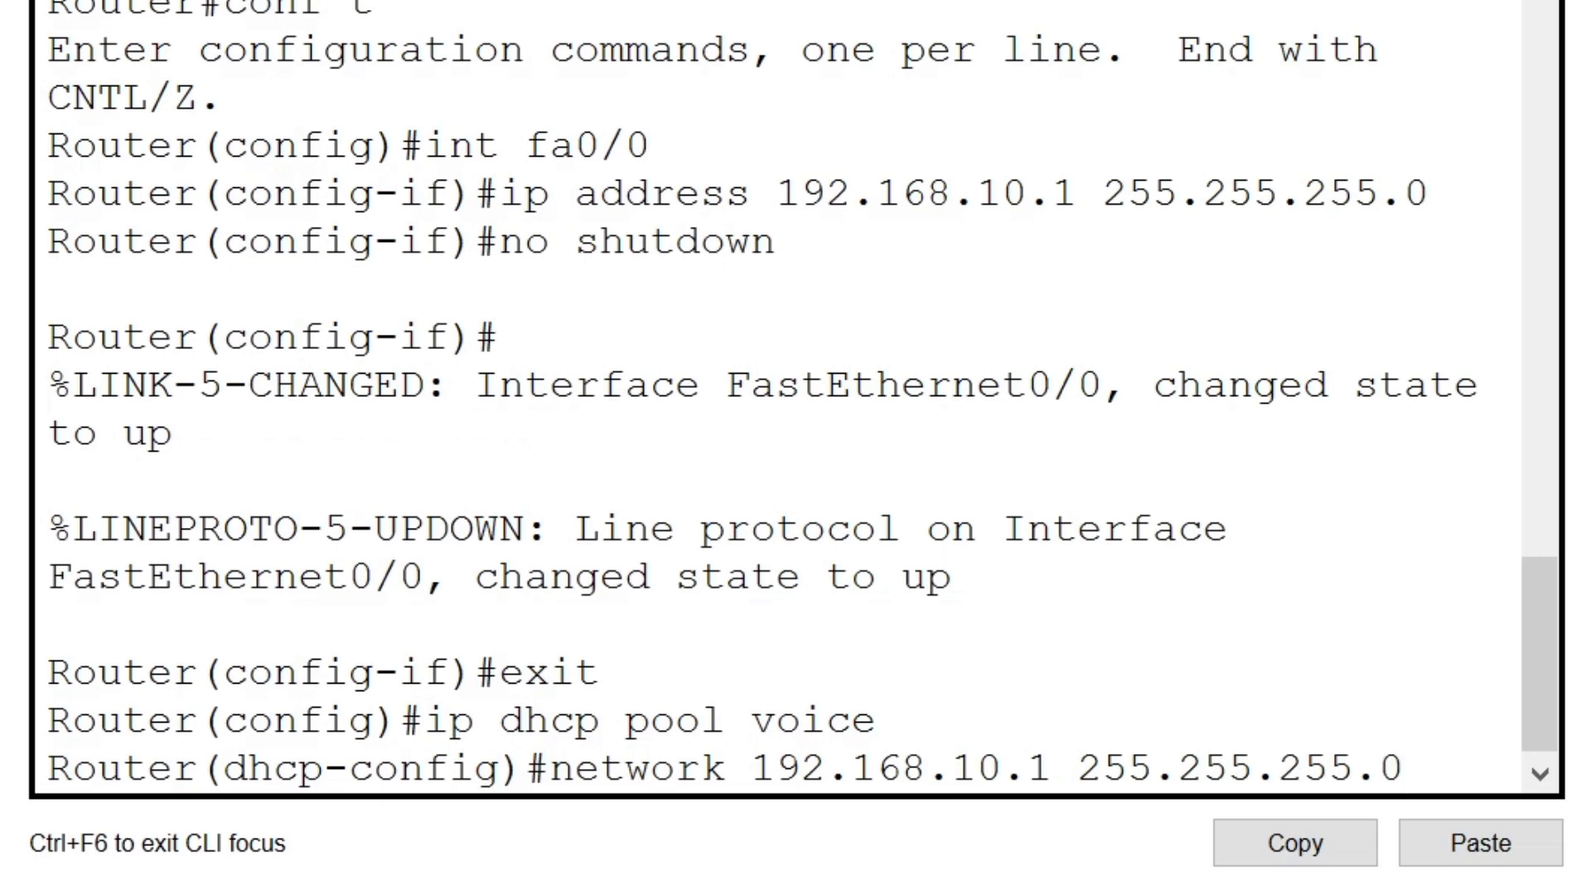
key(Return)
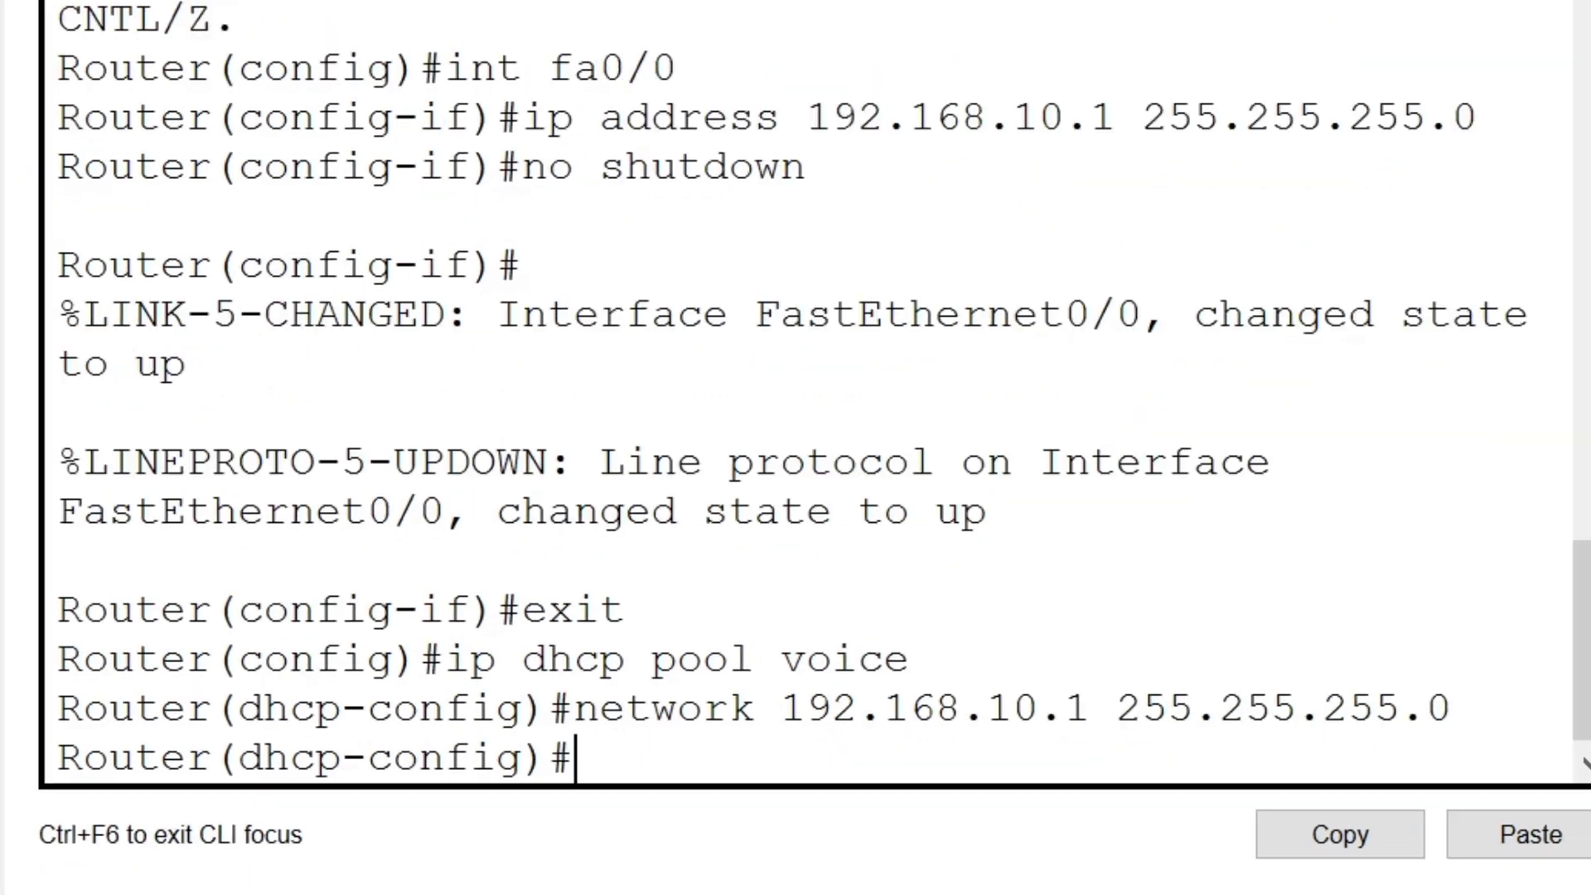
Step: Set the voice pool's default router to 192.168.10.1
text(default)
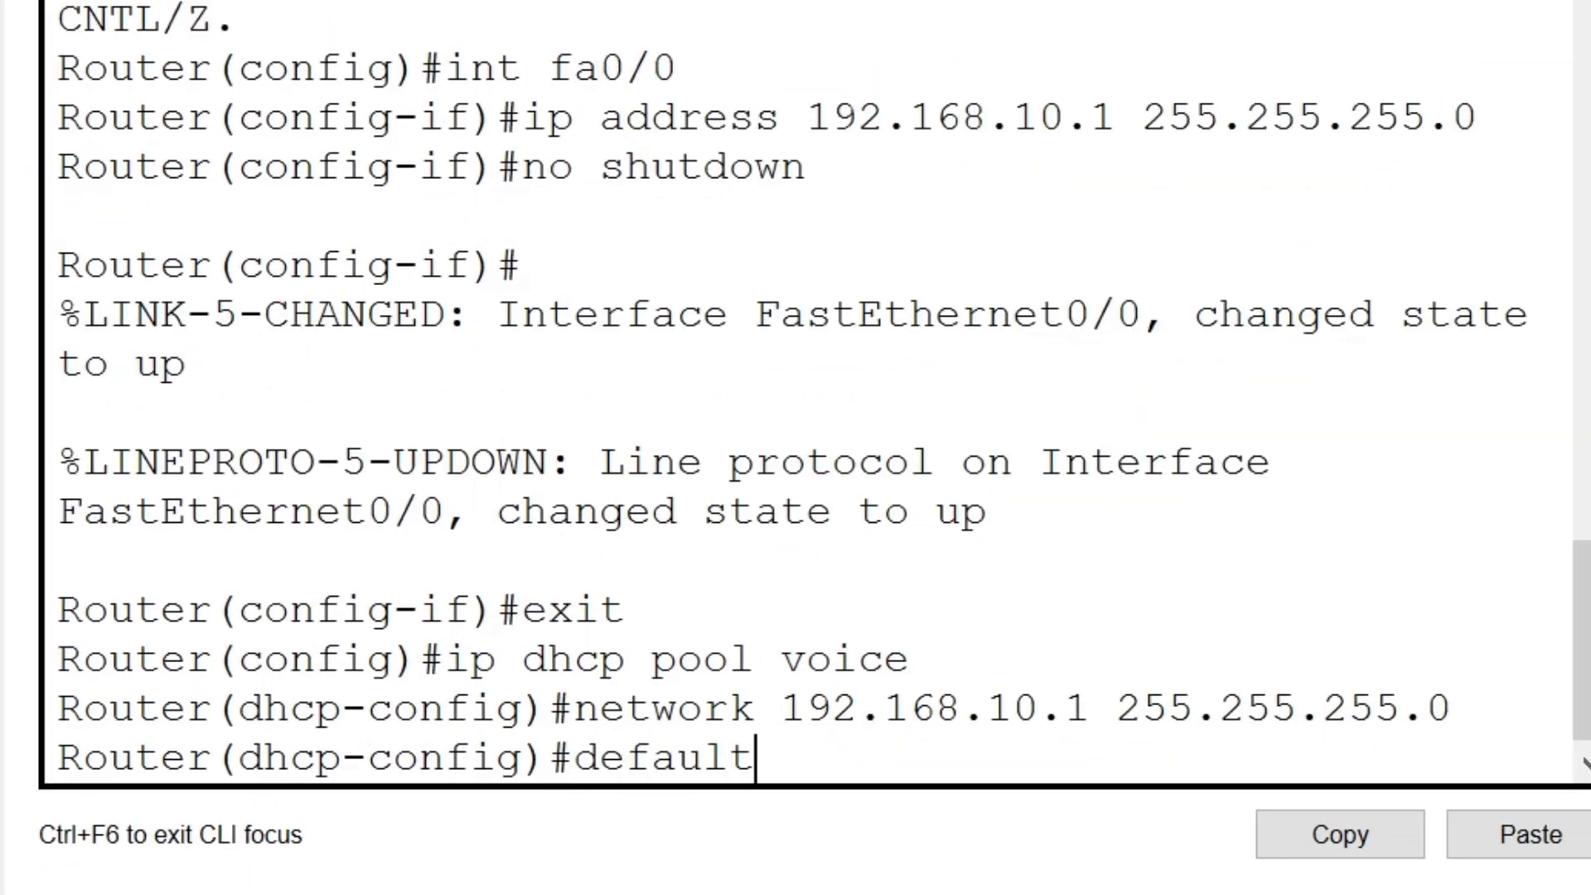
text(-router )
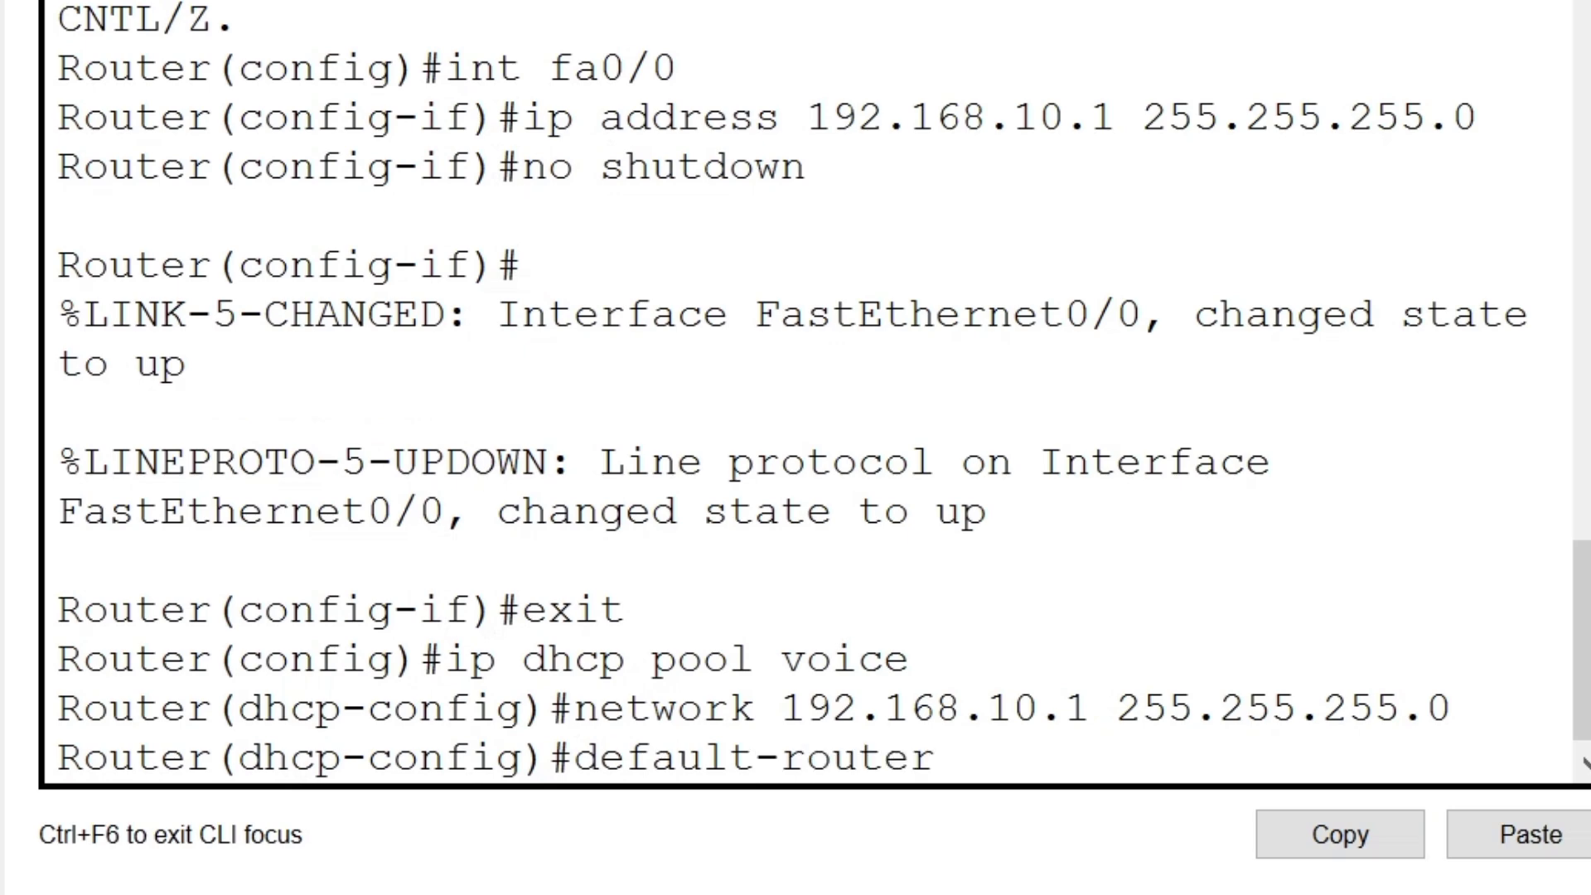
text(192.168)
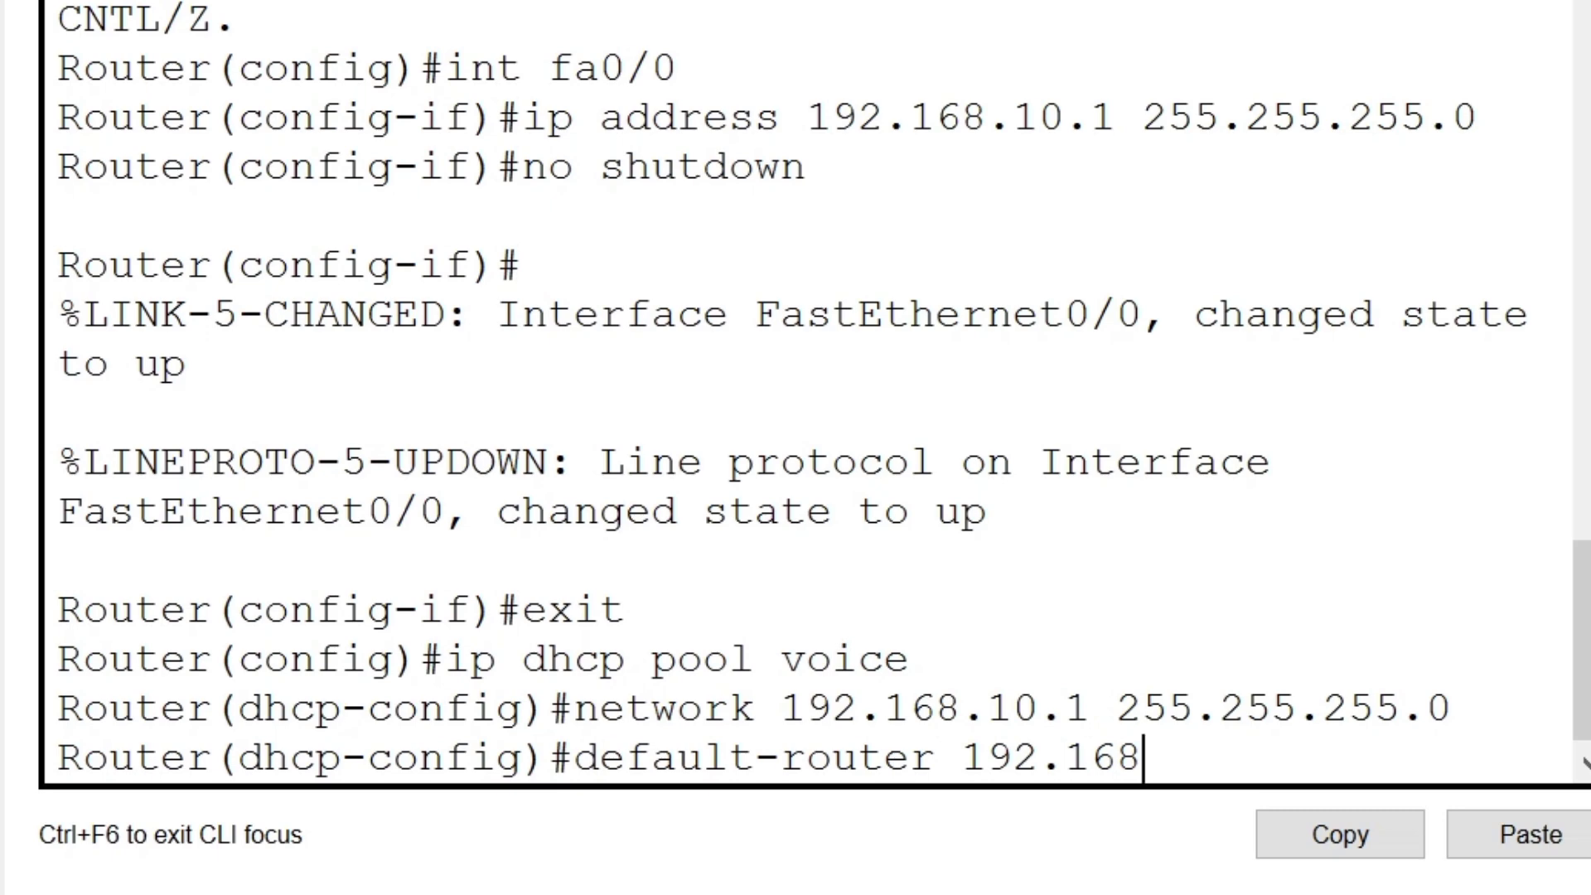
key(BackSpace)
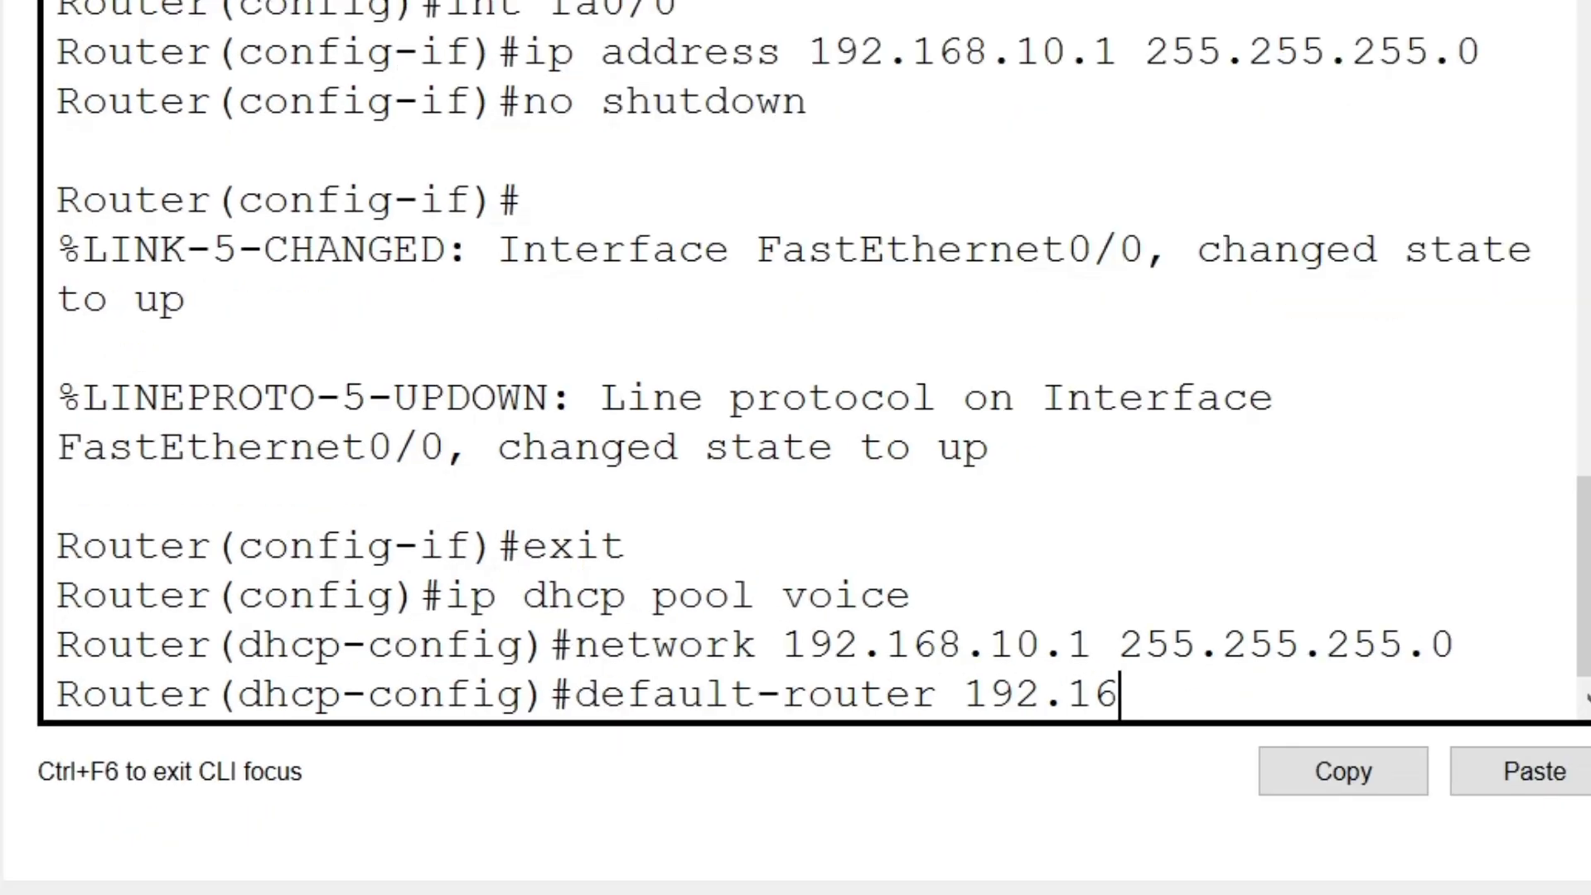
key(BackSpace)
key(BackSpace)
key(BackSpace)
key(BackSpace)
key(BackSpace)
key(BackSpace)
text(192.168.10.1)
key(Return)
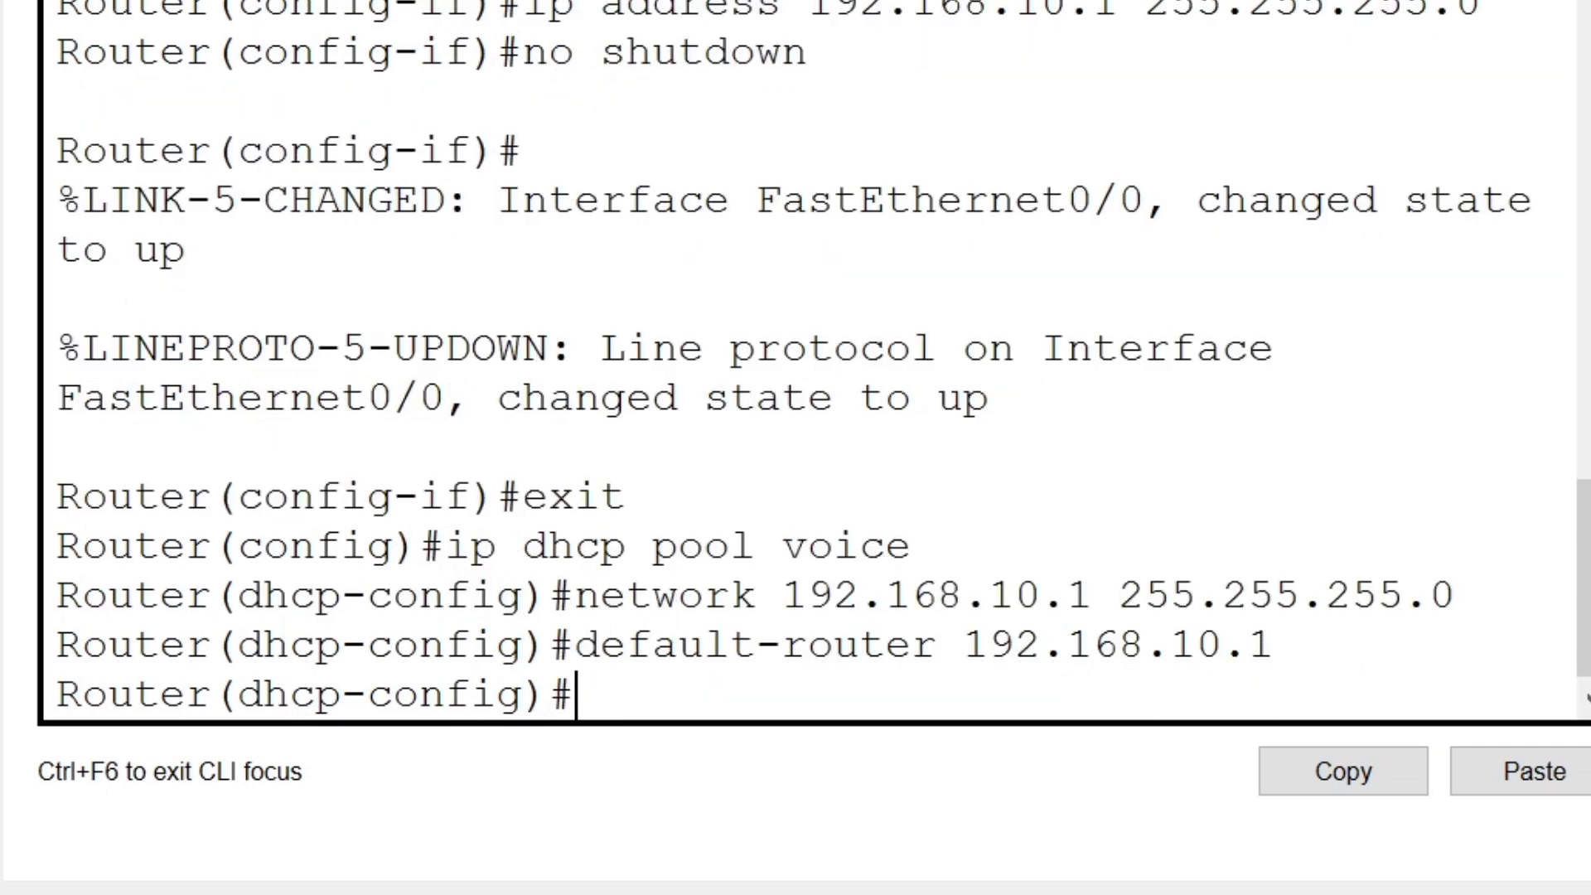
Step: Add DHCP option 150 with IP address 192.168.10.1 to the voice pool
text(option 1)
text(50)
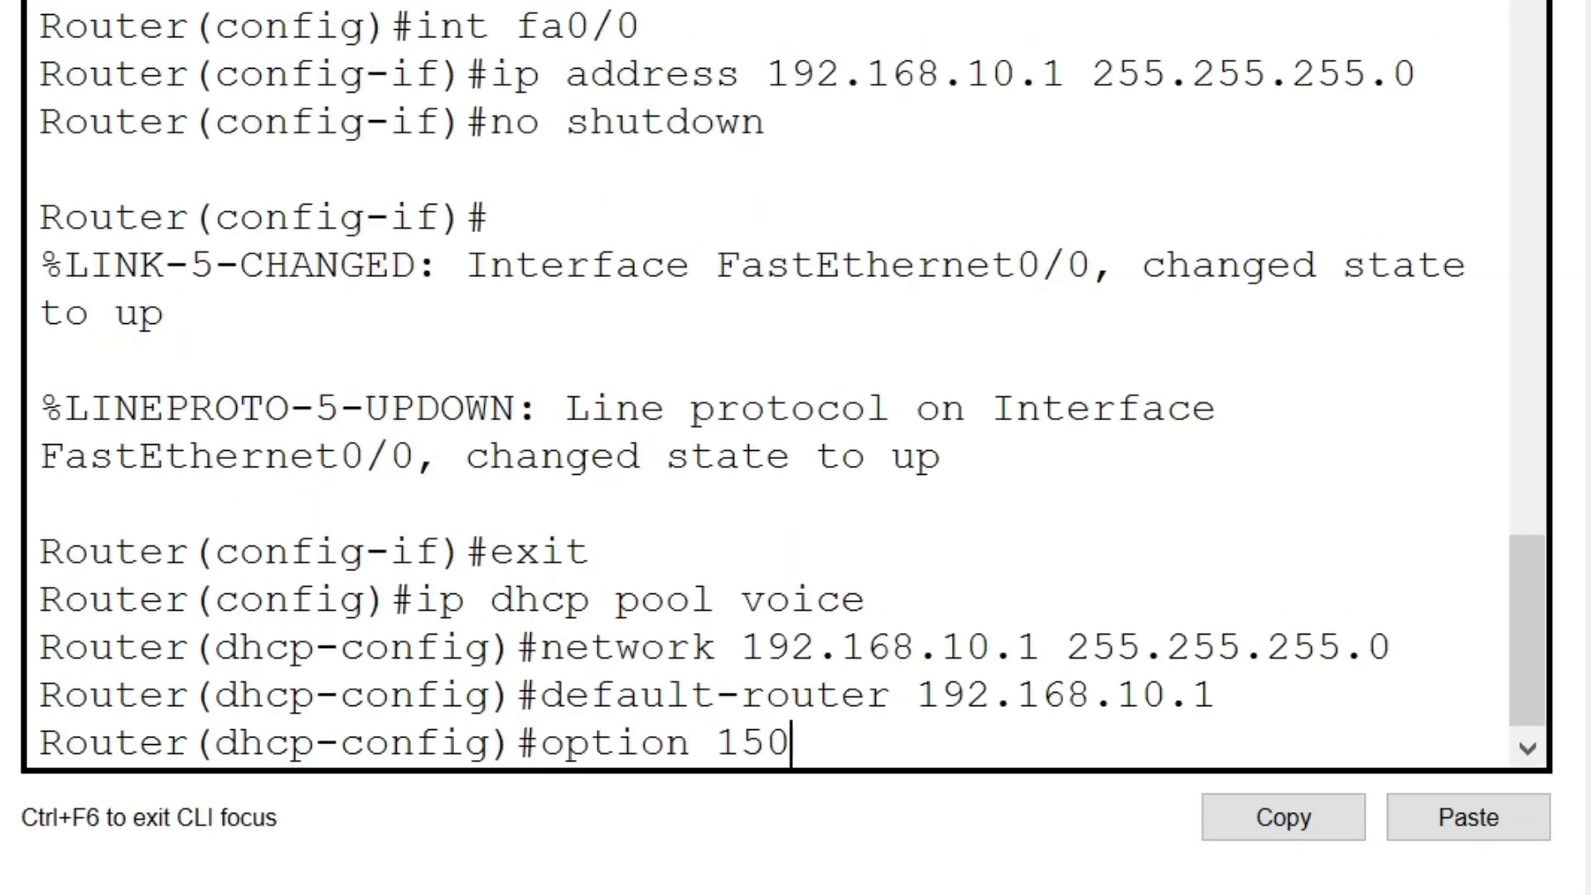
text( ip 192.168.10.1)
key(Return)
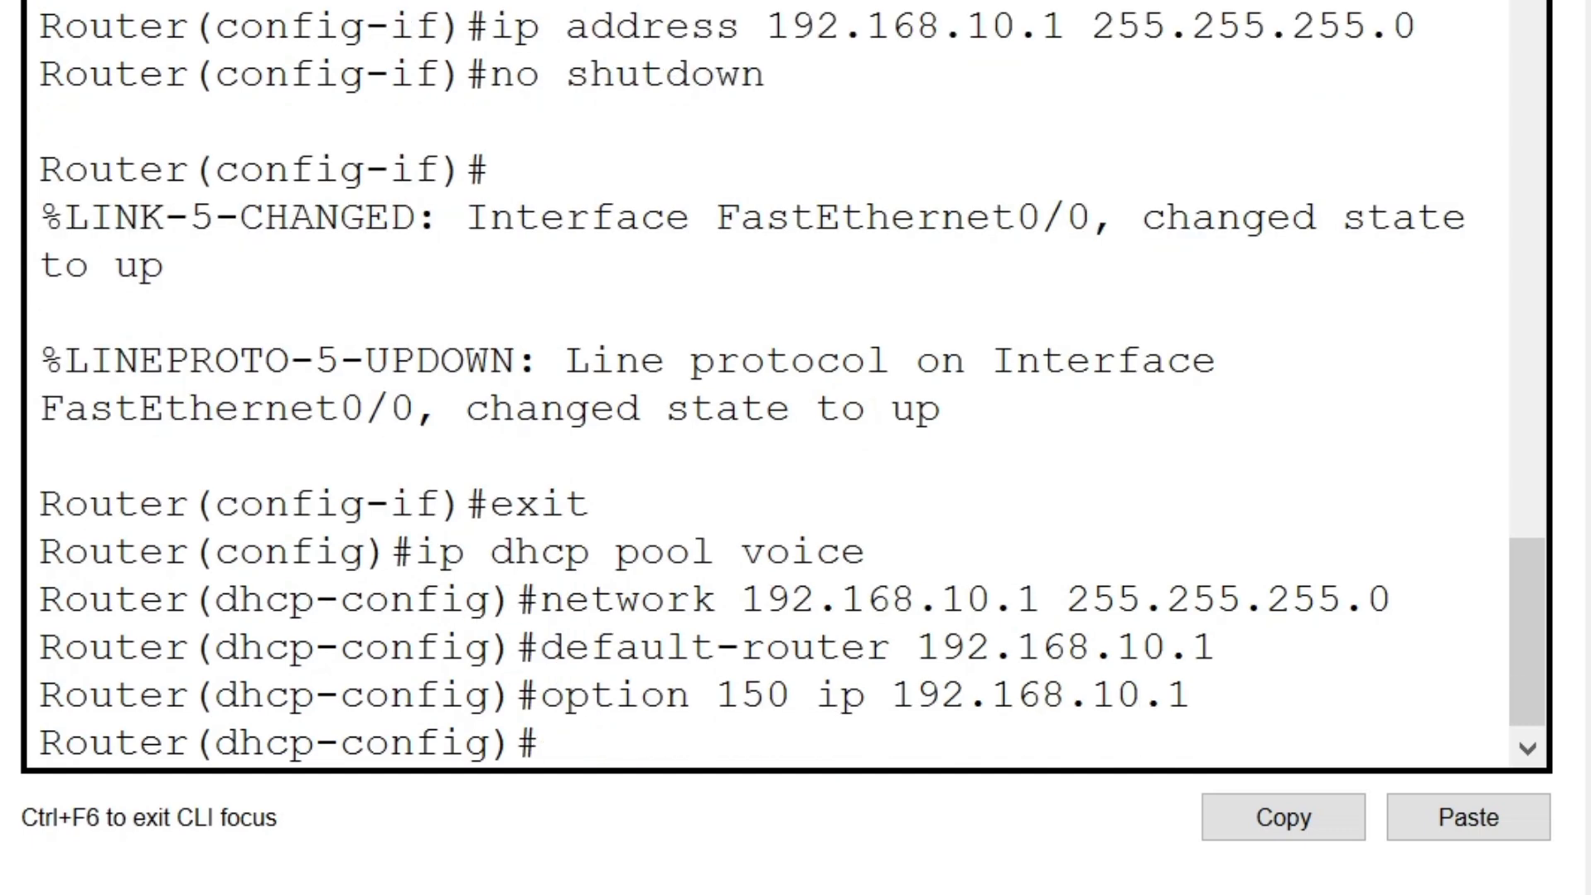
Step: Exit the voice pool configuration and enter the router's telephony-service configuration
text(exit)
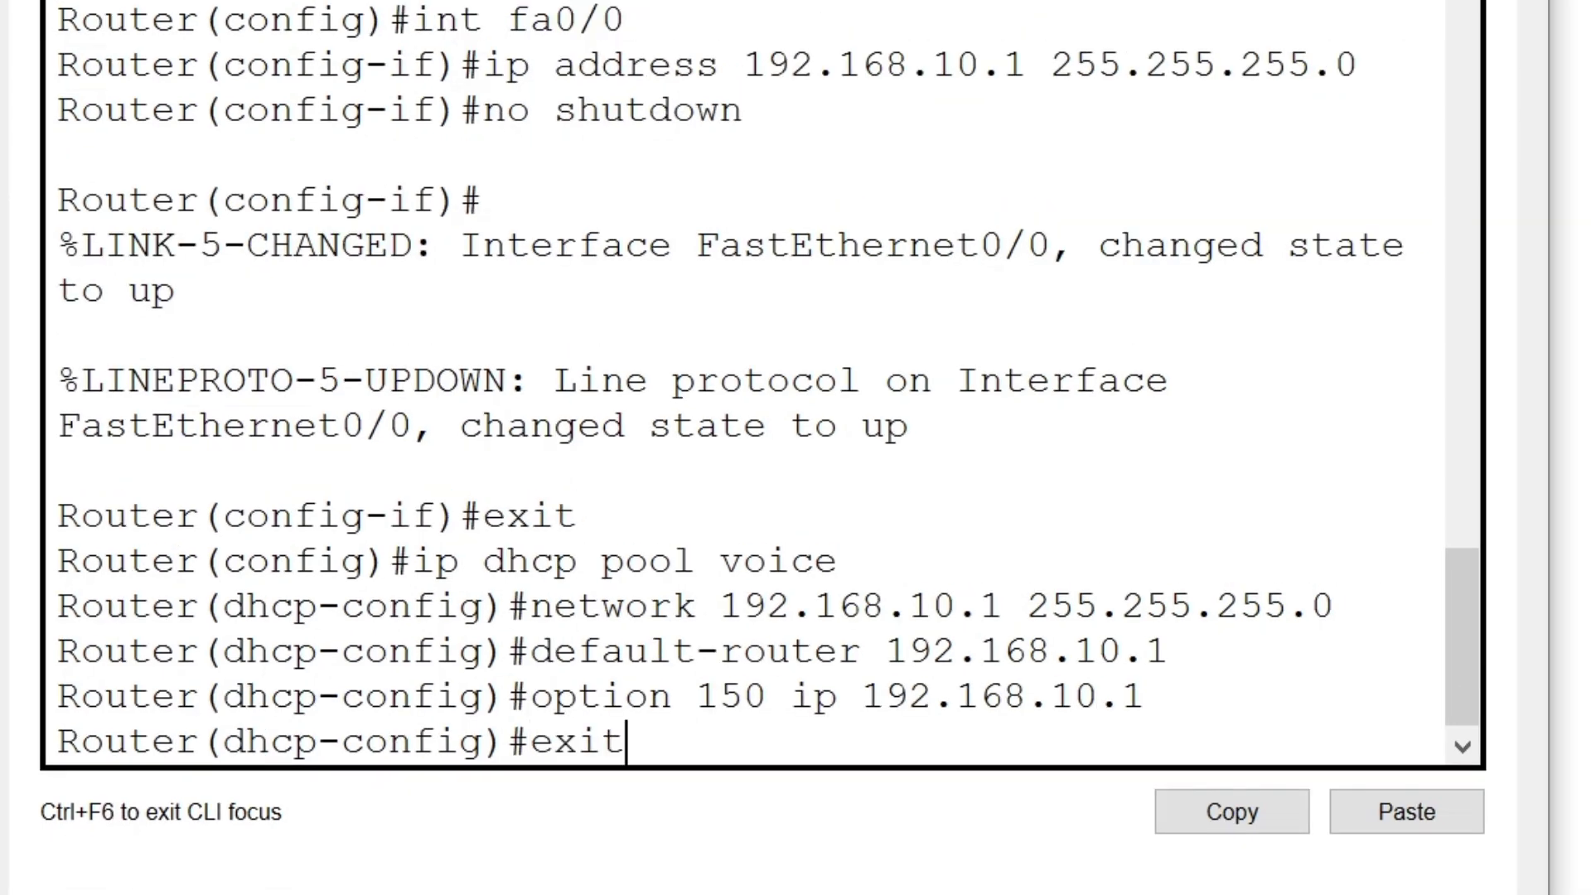
key(Return)
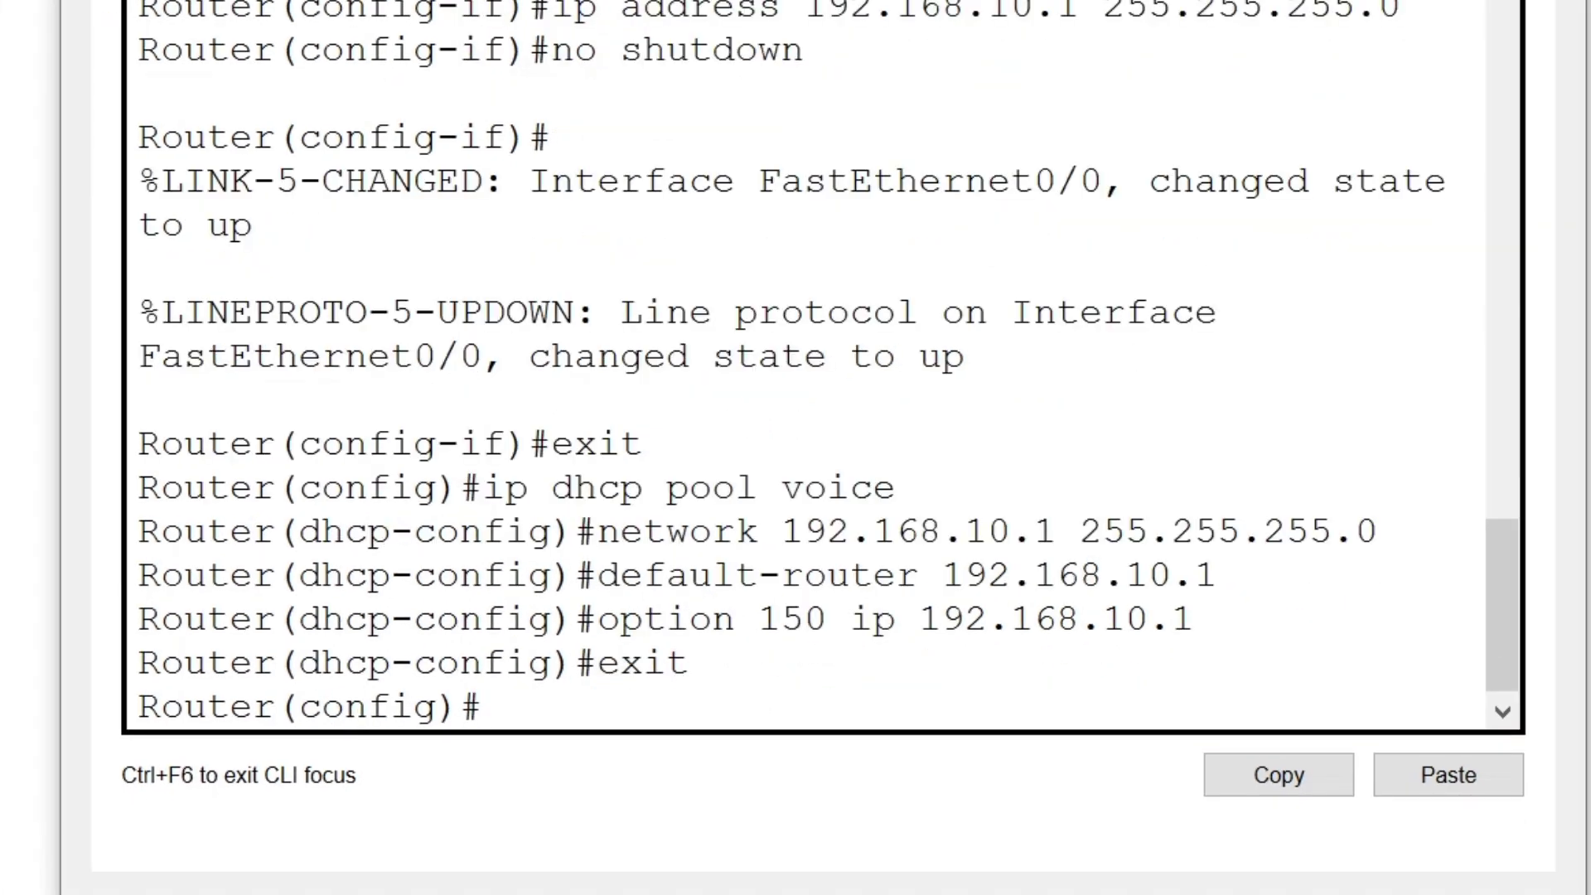
text(telephony-service)
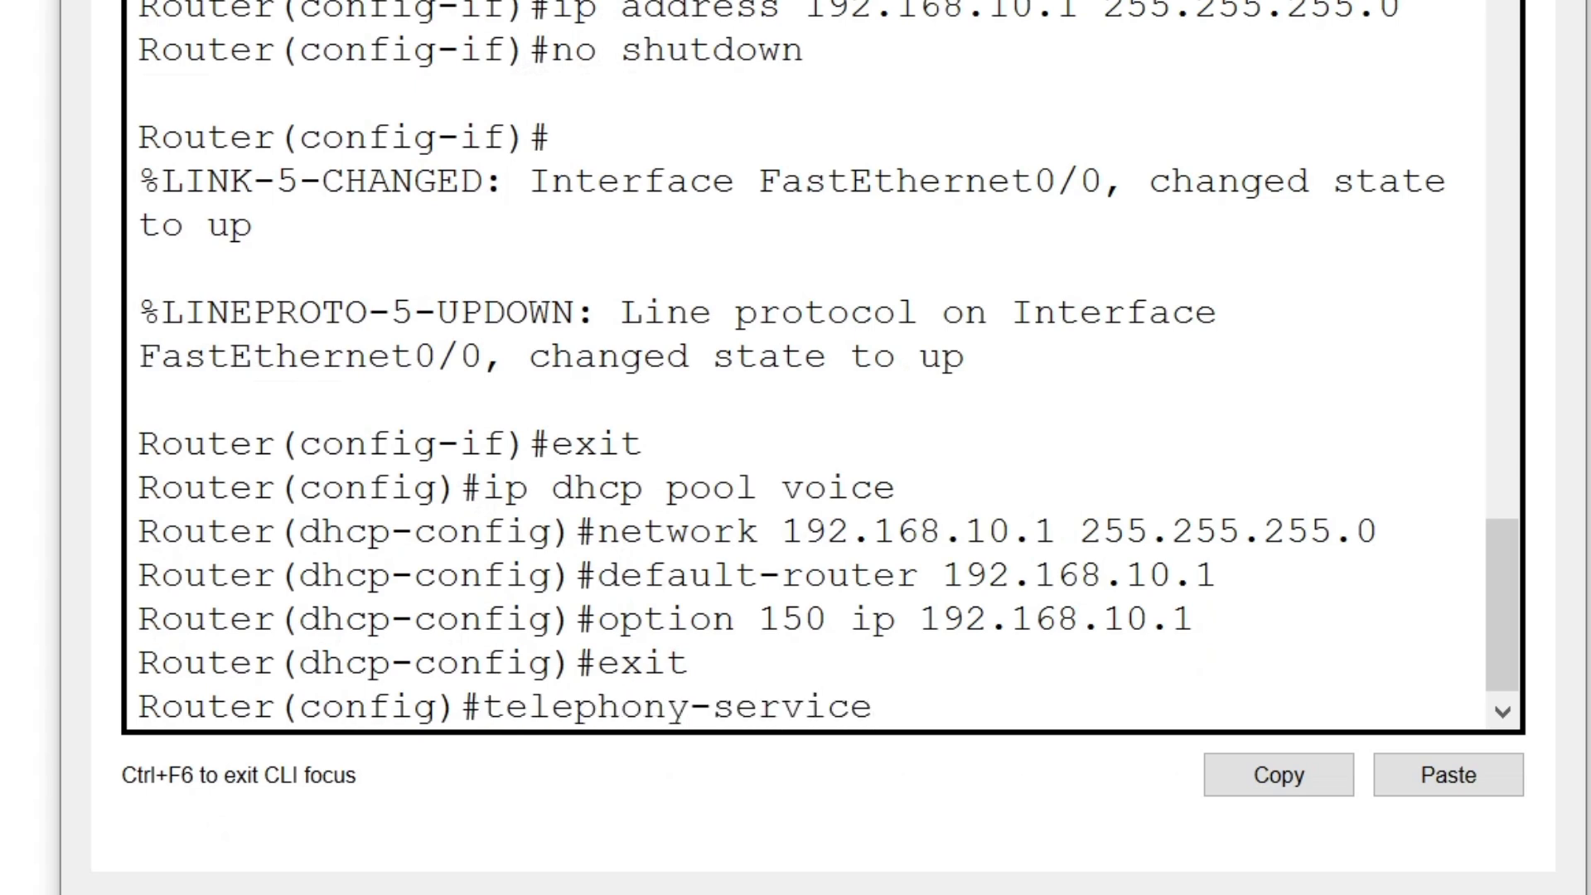
key(Return)
Step: Try to limit the telephony service to 5 directory numbers using max -dn 5 and max dn 5
text(ma)
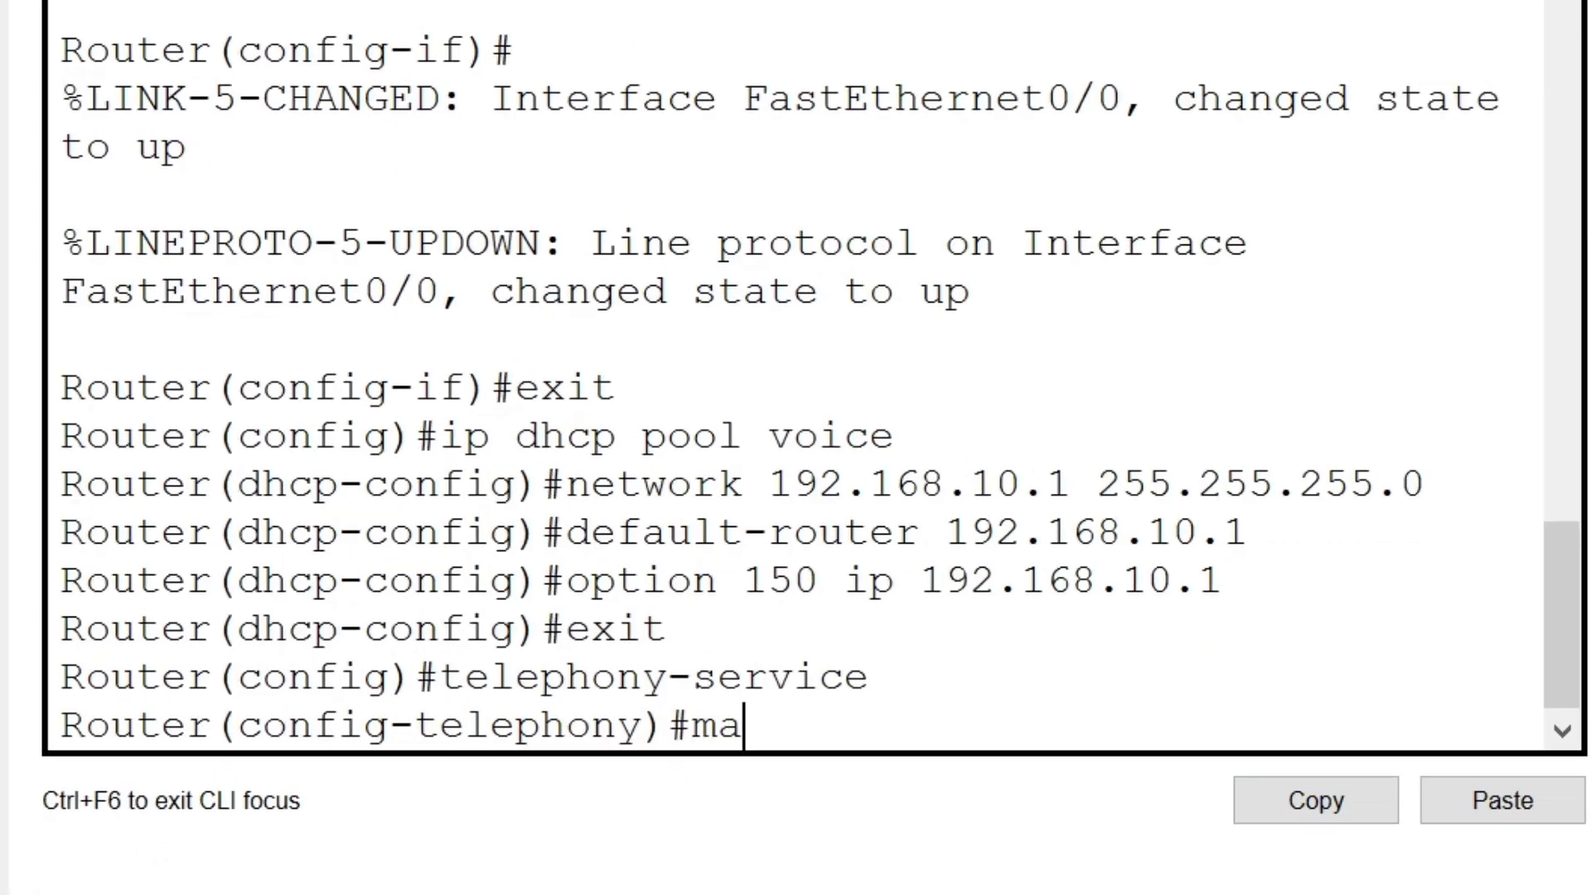
text(x -dn 5)
key(Return)
key(Up)
key(Left)
key(Left)
key(Left)
key(Left)
key(BackSpace)
key(Return)
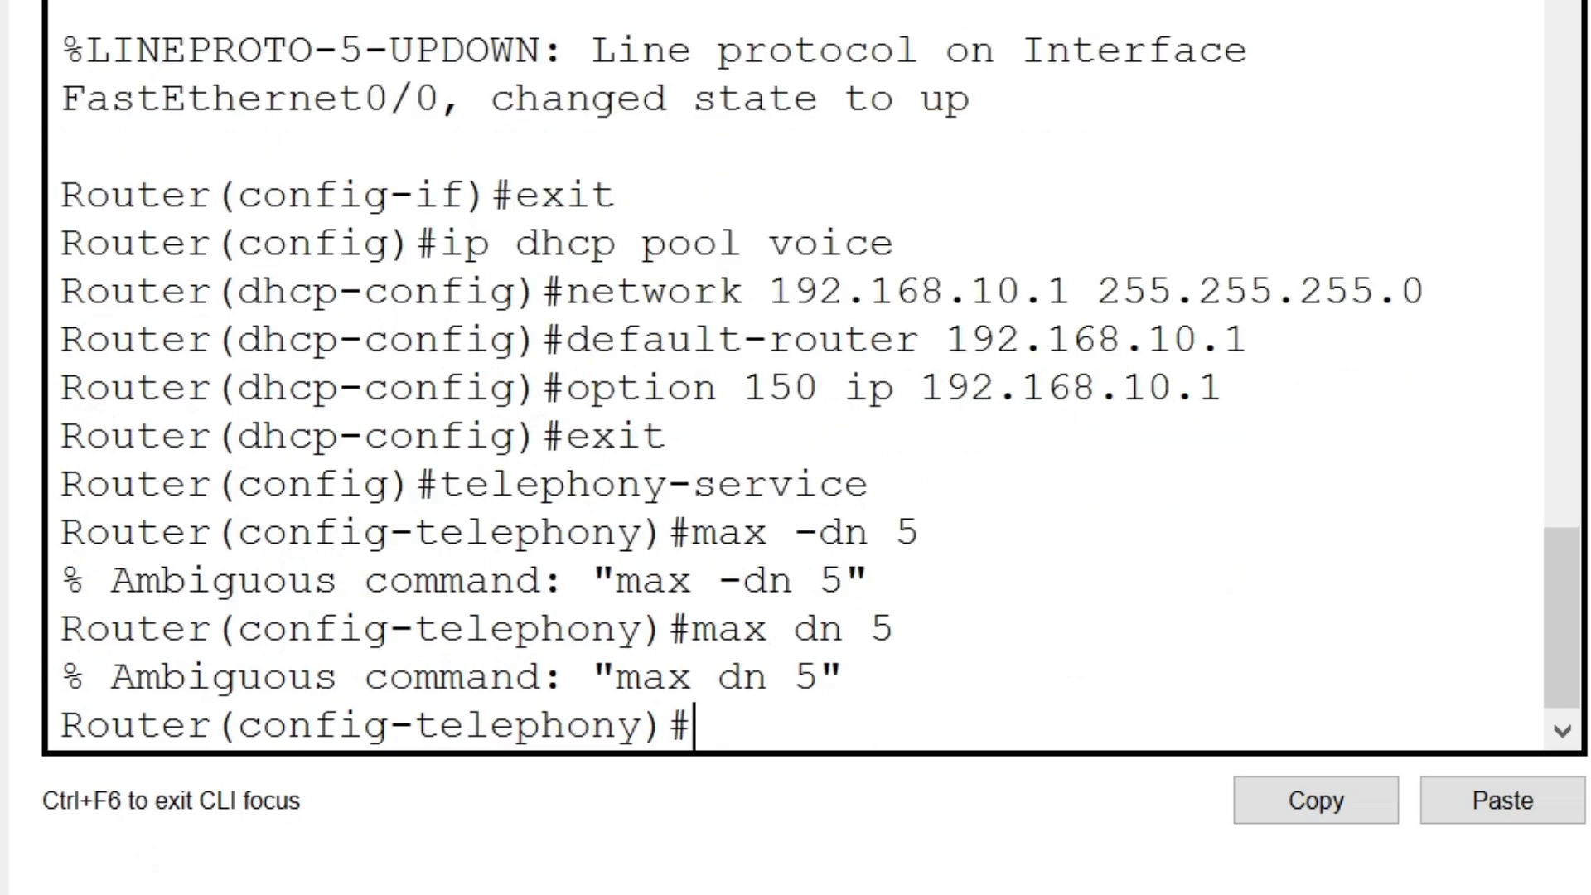
Step: Set the telephony service limits to 5 directory numbers with max-dn and 5 phones with max-ephones
text(max-)
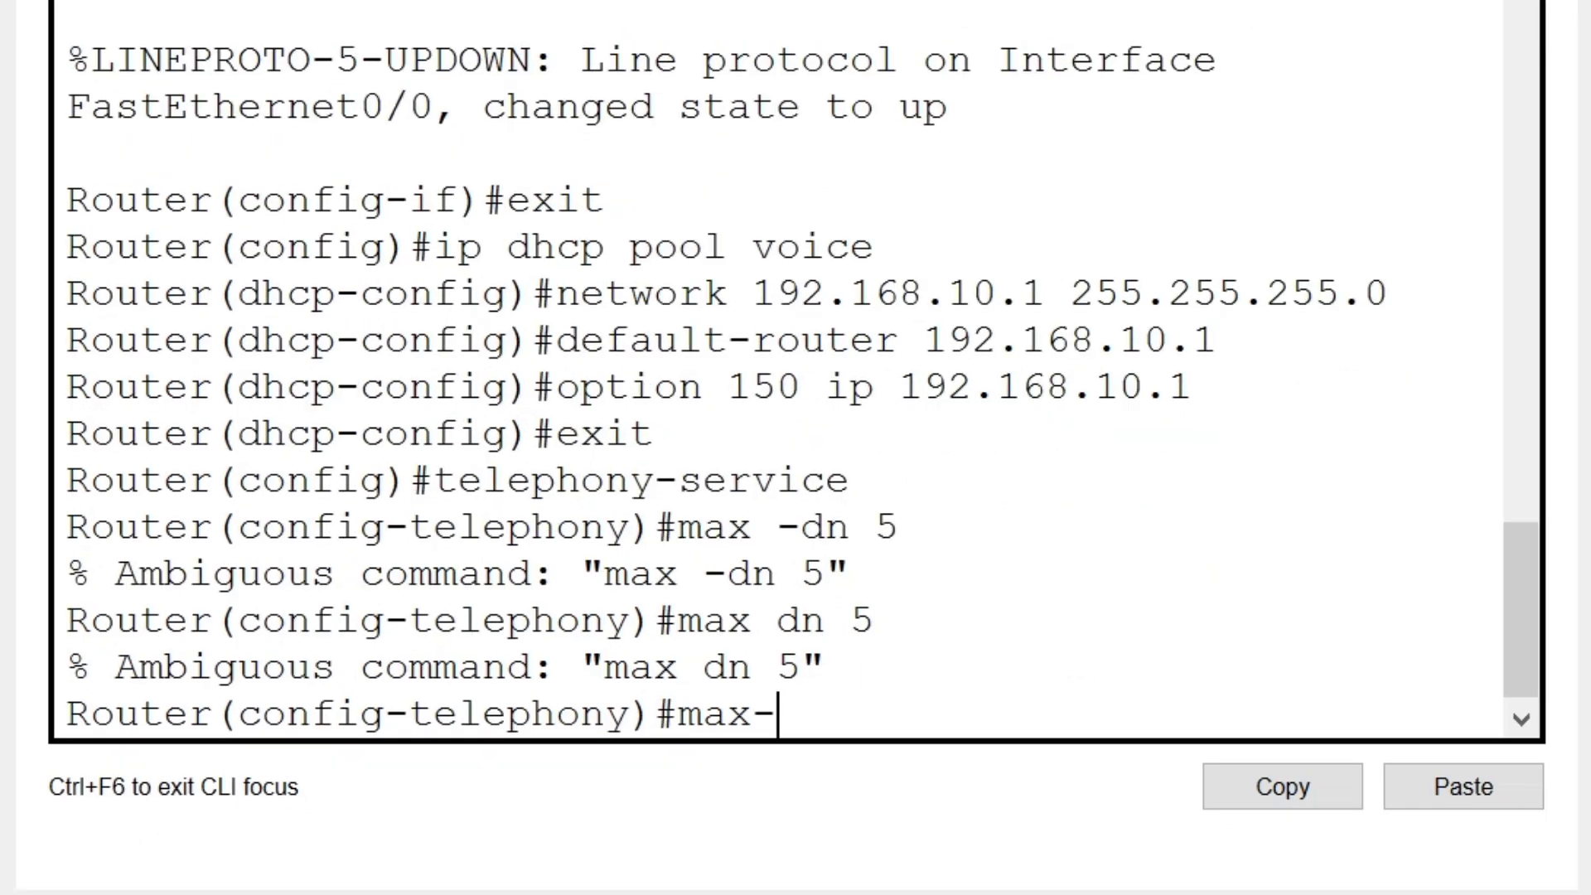
text(dn 5)
key(Return)
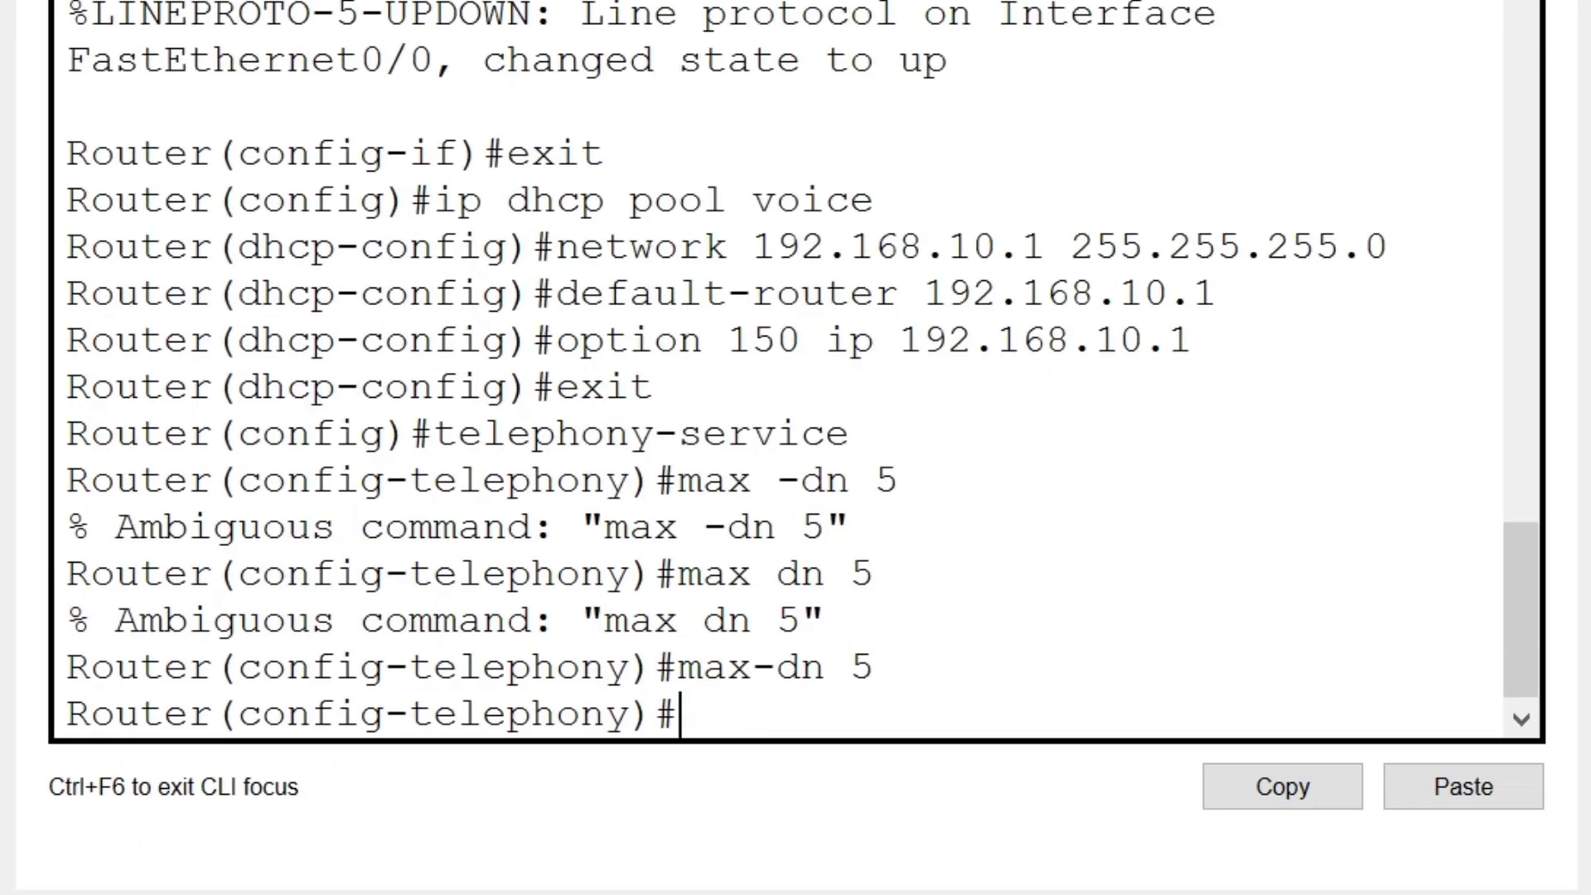
text(max)
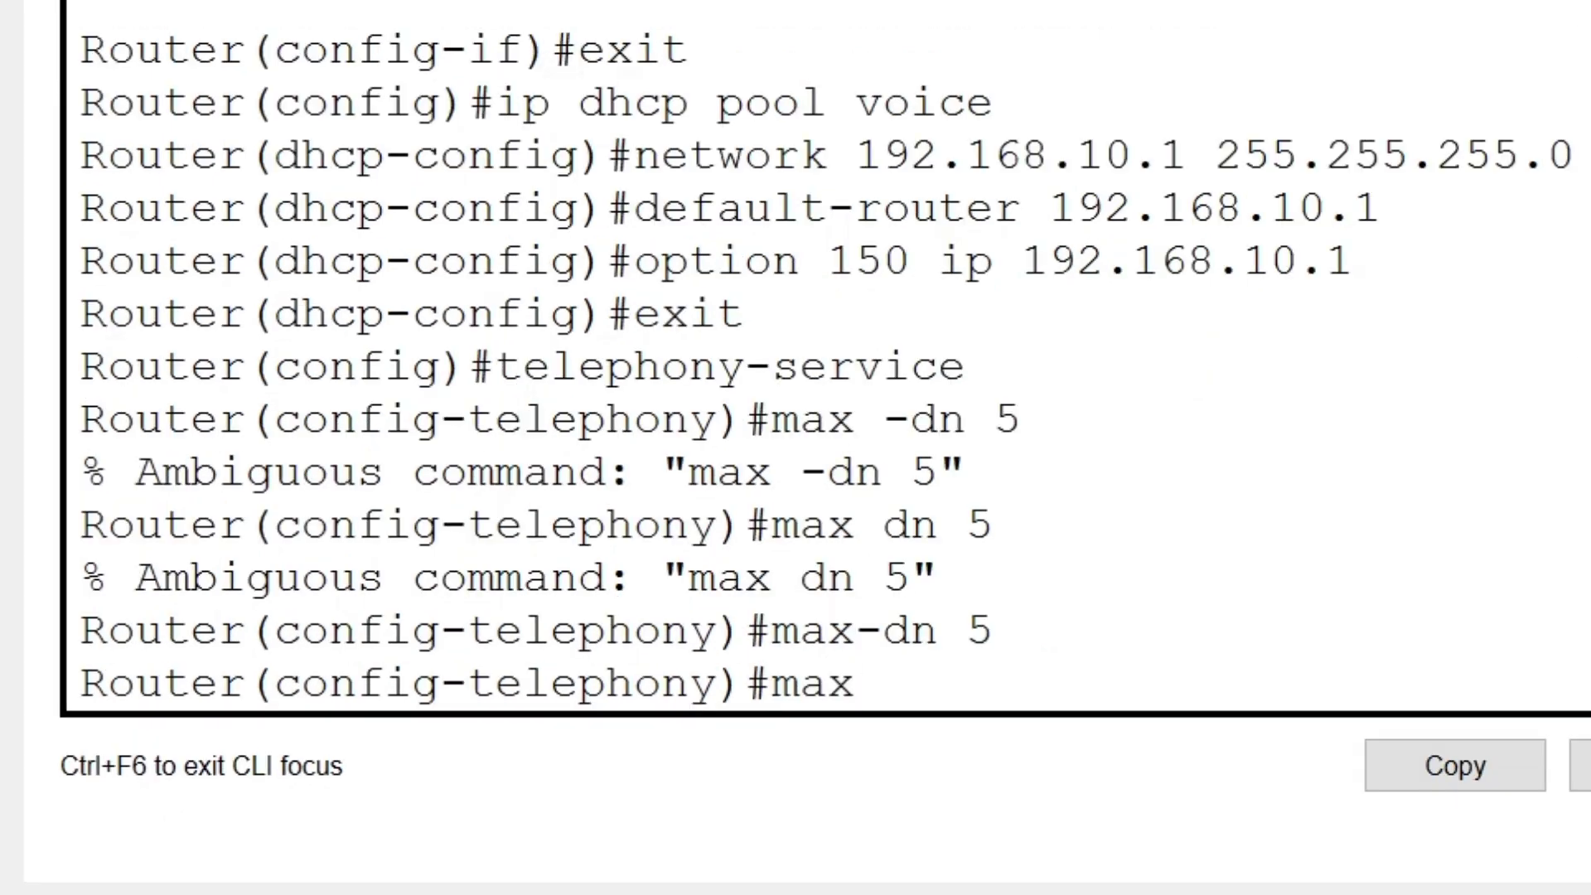
text(-ephones 5)
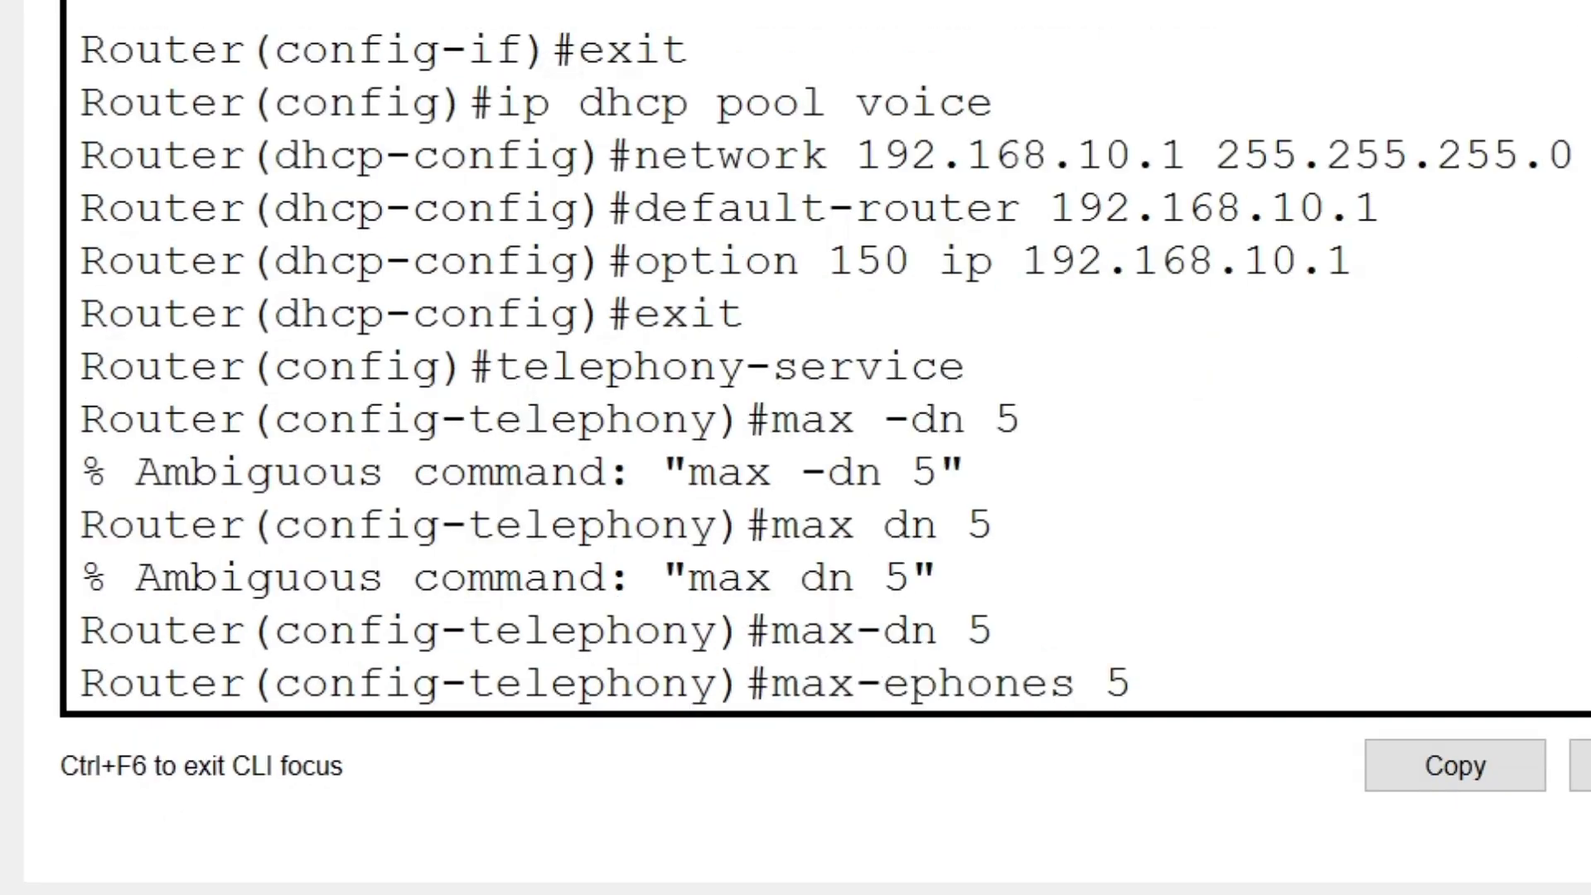
key(Return)
Step: Set the telephony service's IP source address to 192.168.10.1 on port 2000
text(i)
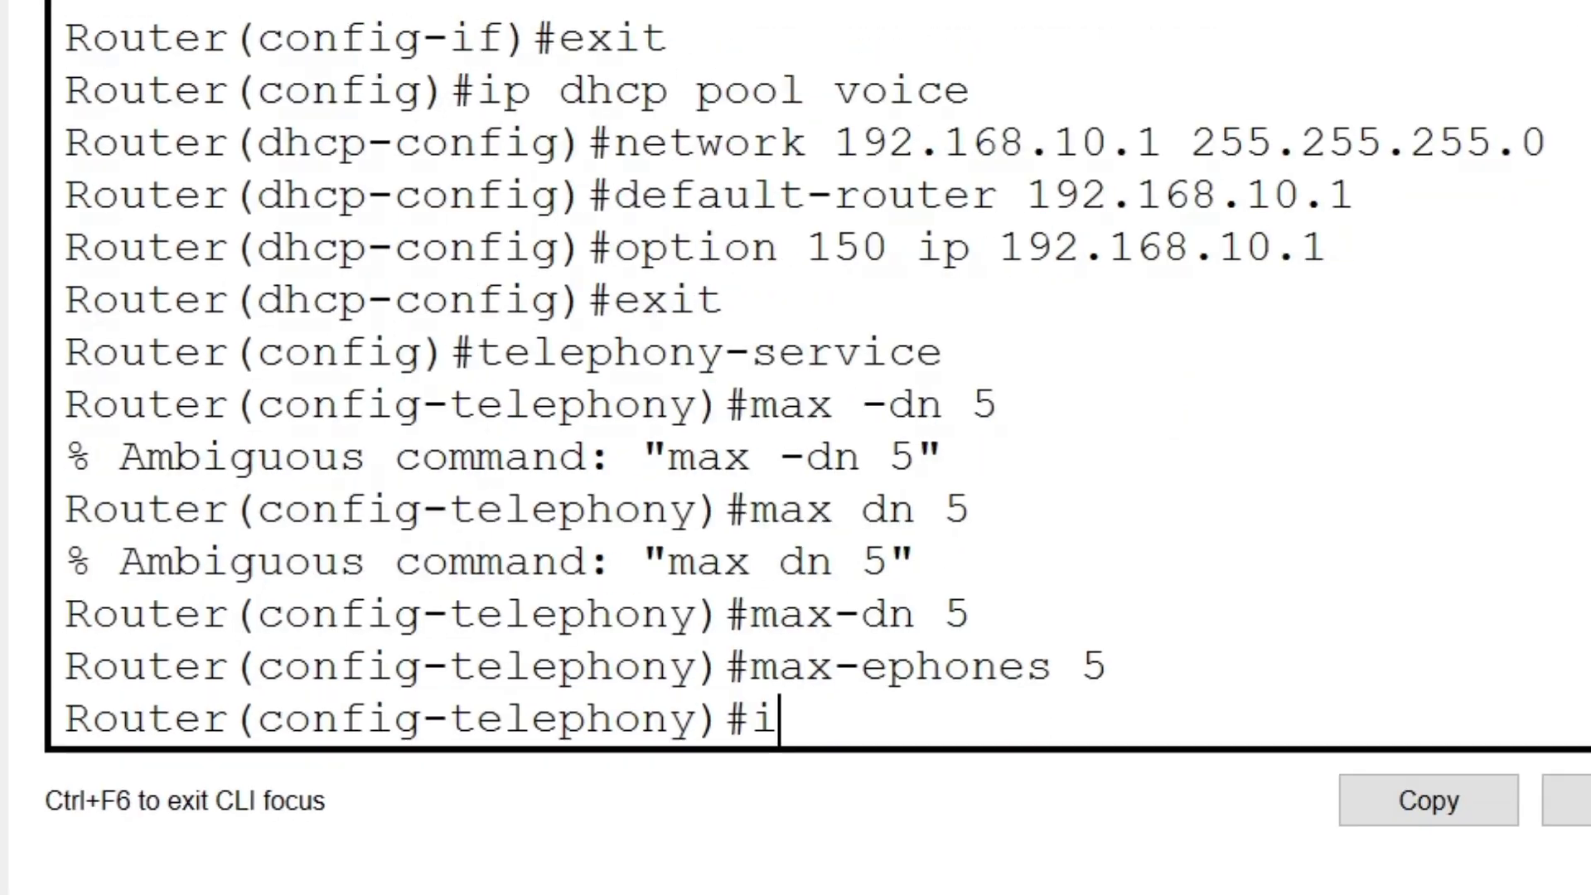
text(p source)
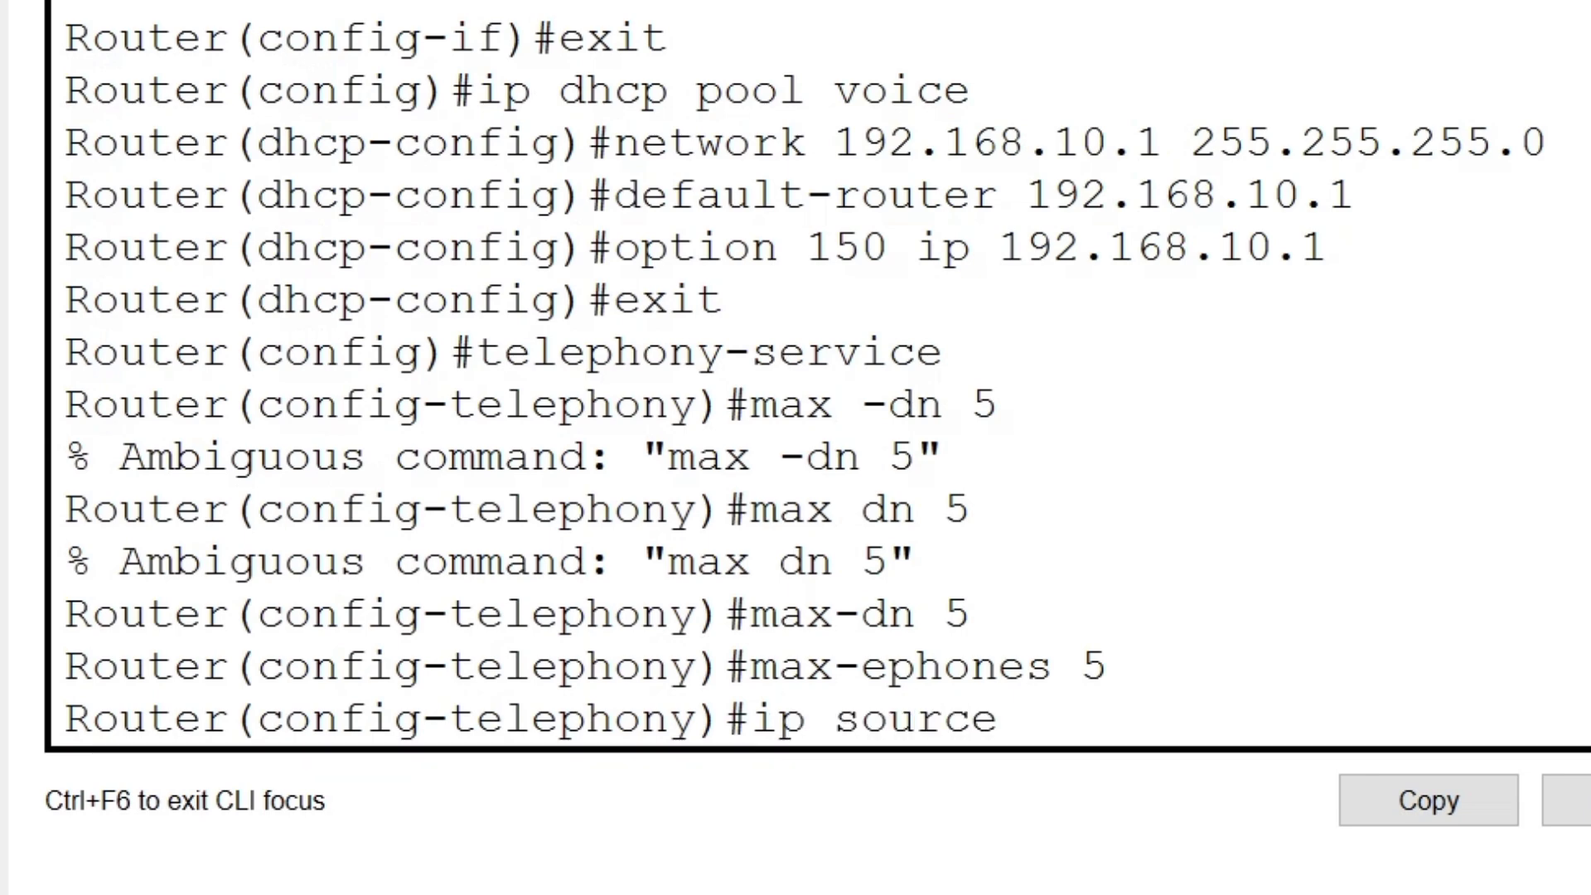
text(-address)
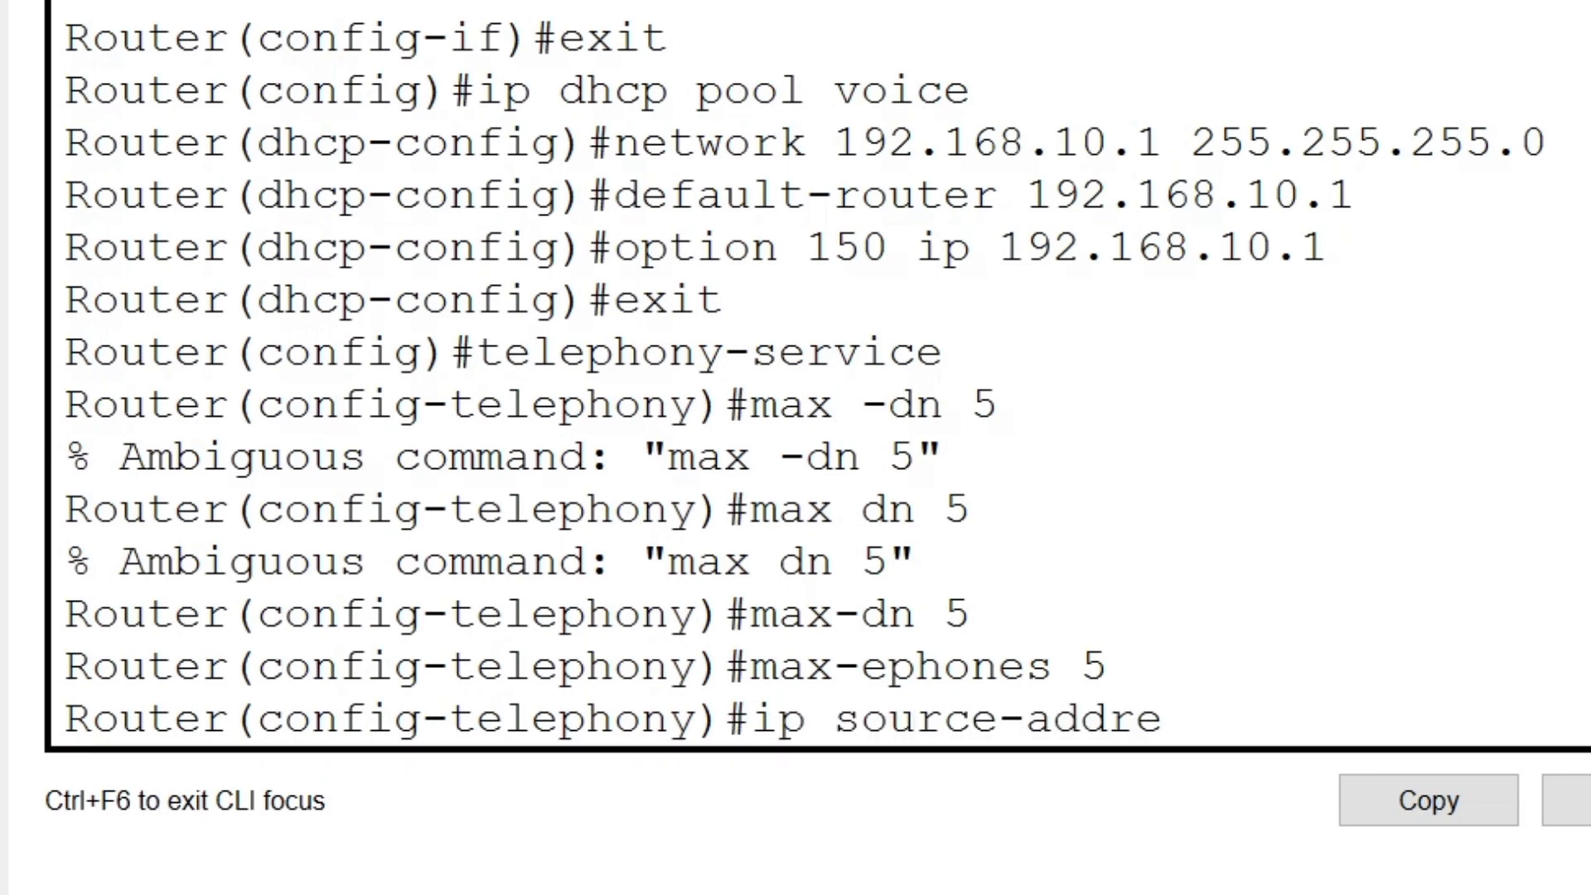
text( 192)
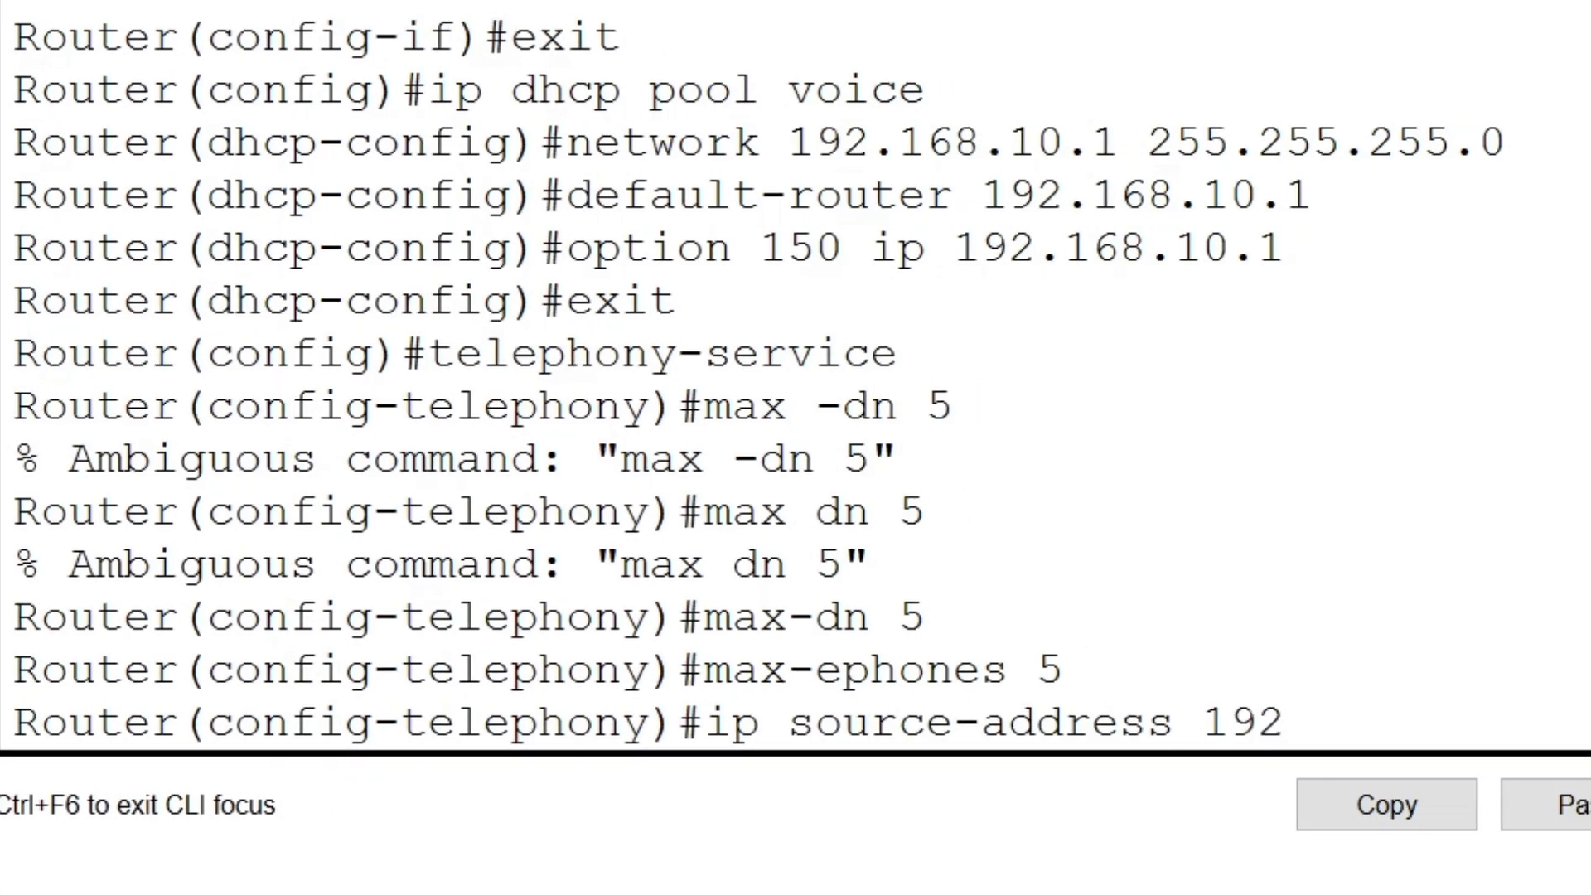
text(.168.10.1)
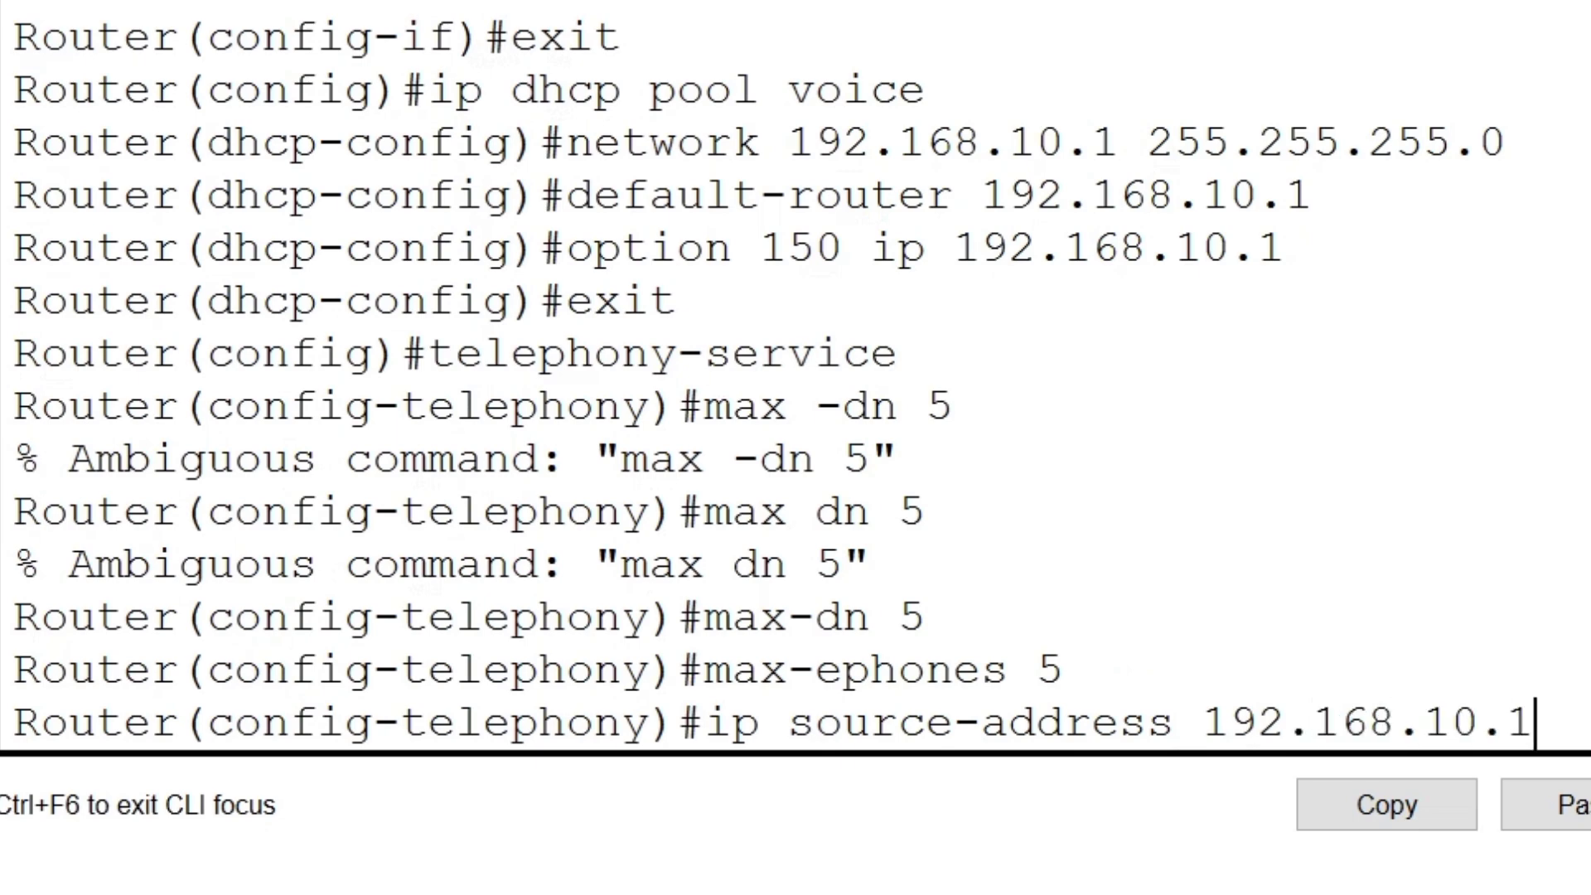
text( port)
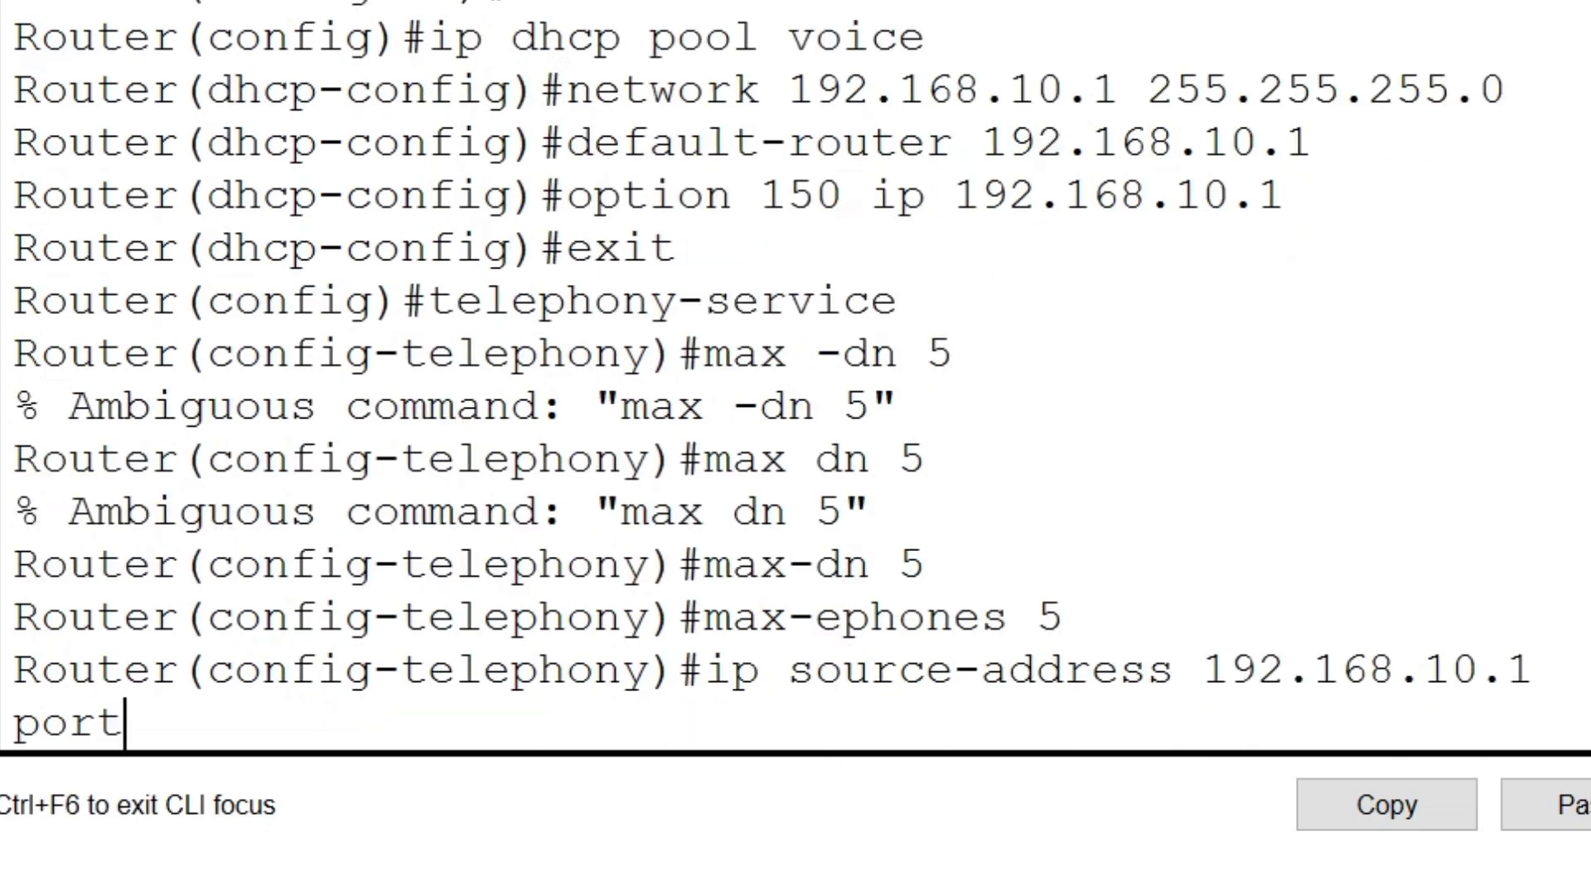
text( 2000)
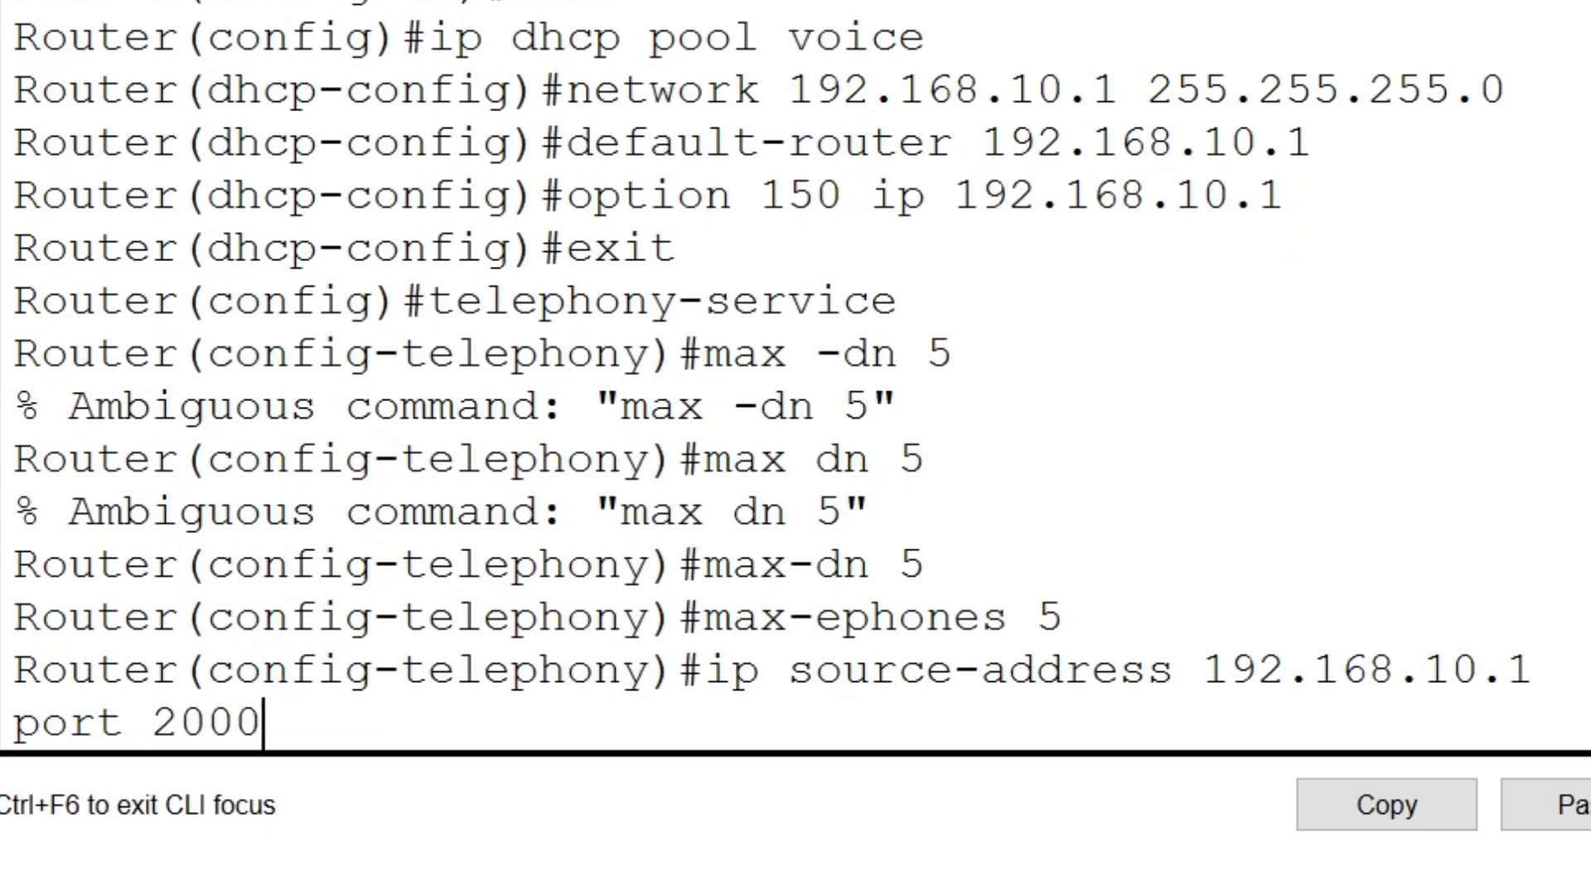
key(Return)
Step: Configure the telephony service to auto assign directory numbers 4 to 6
text(auto)
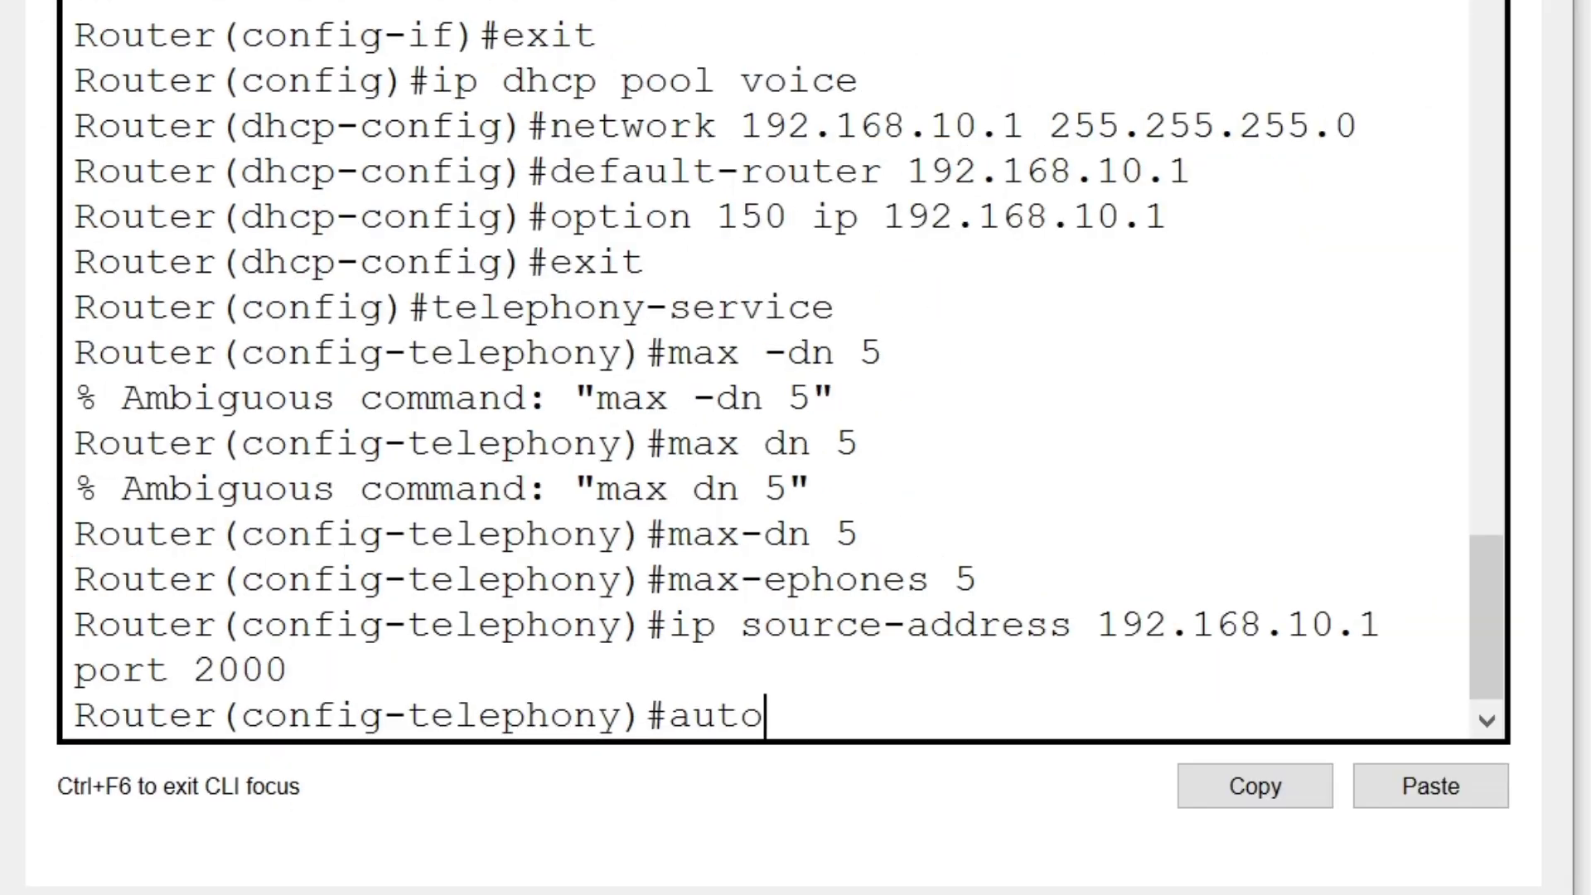
text( assi)
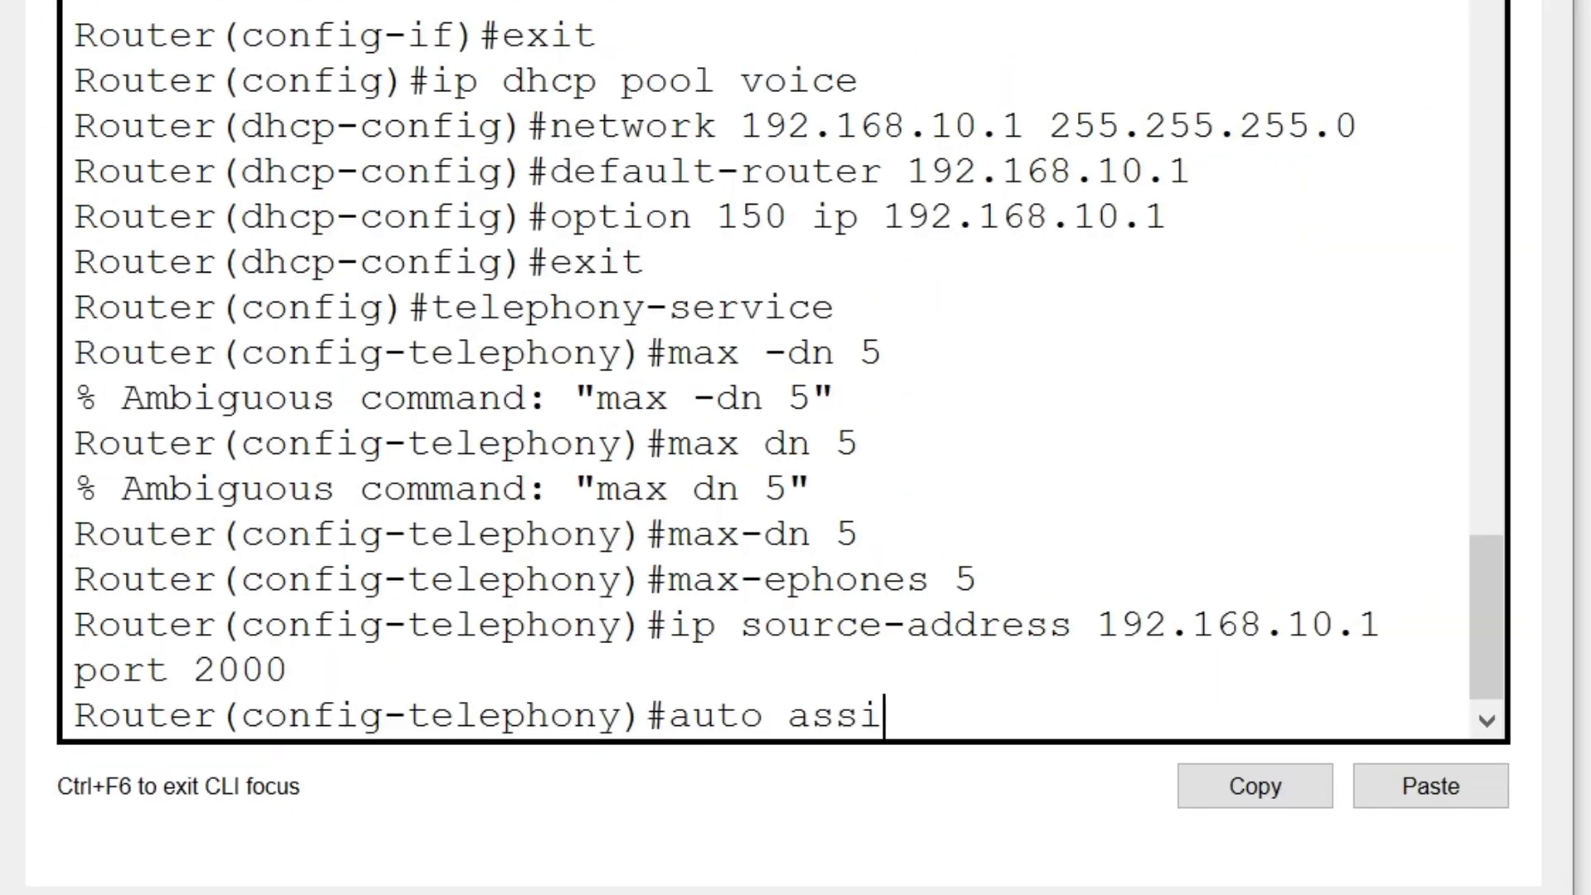
text(gn 4 to 6)
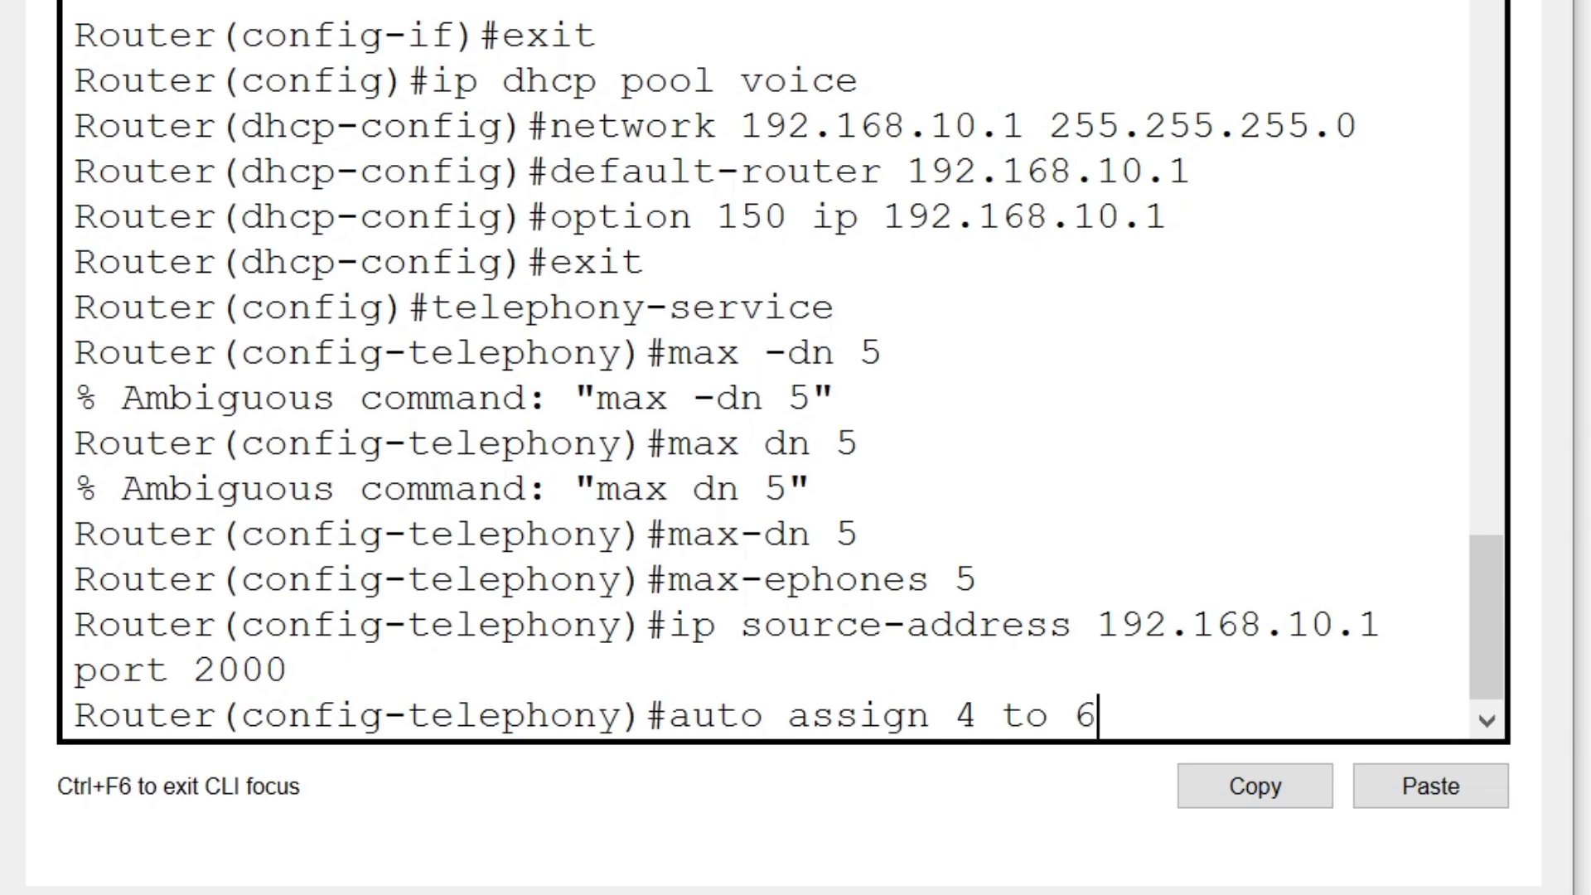
key(Return)
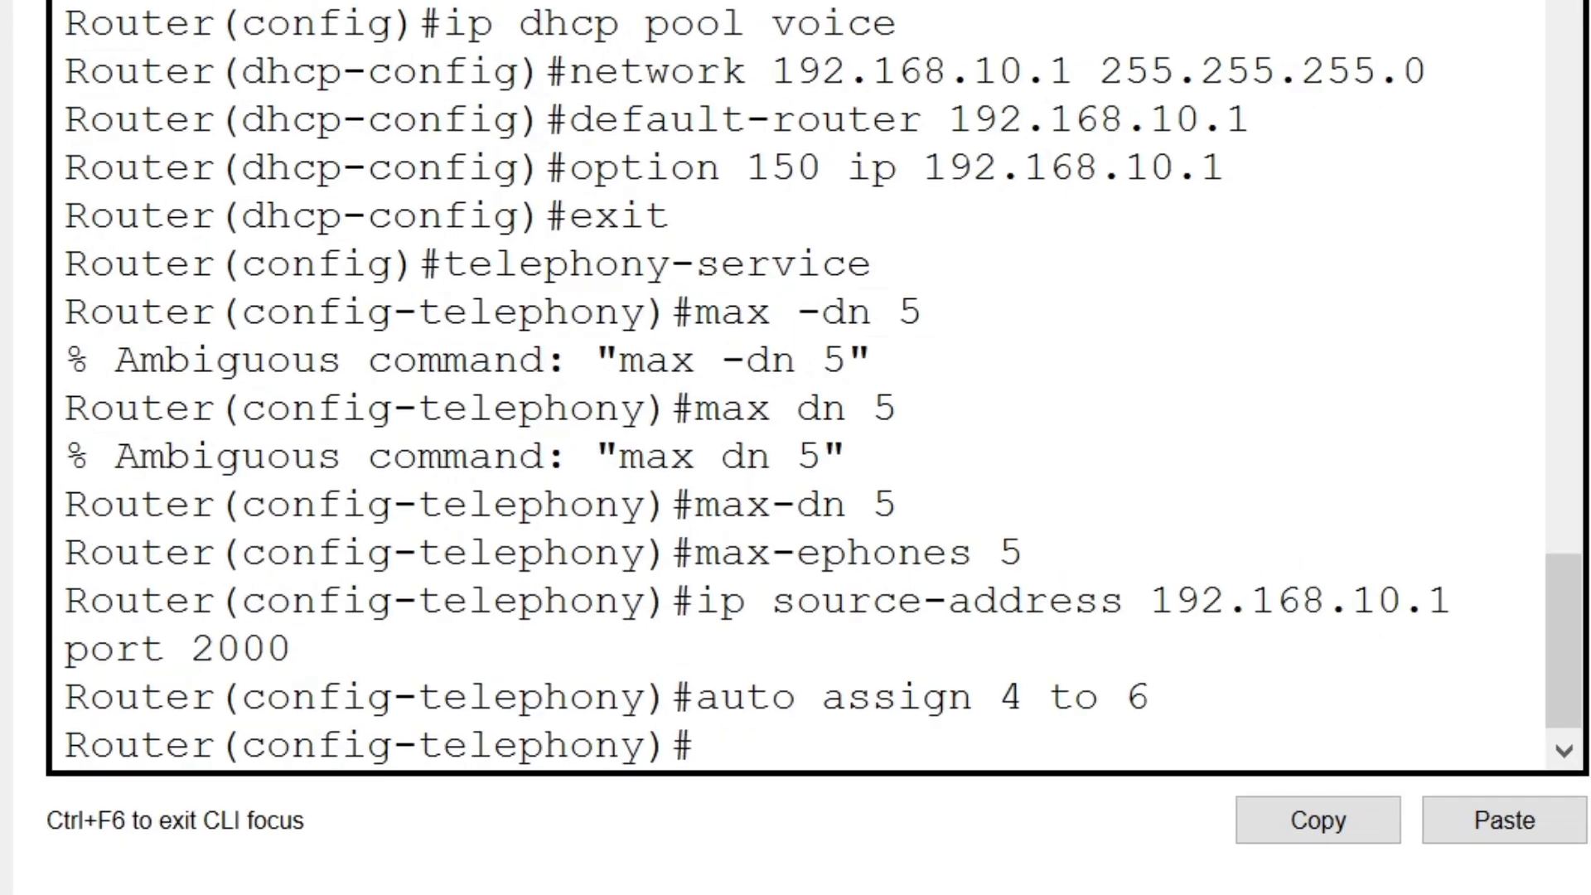
Step: Configure the telephony service to auto assign directory numbers 1 to 5
key(Up)
key(BackSpace)
key(BackSpace)
key(BackSpace)
key(BackSpace)
key(BackSpace)
key(BackSpace)
key(BackSpace)
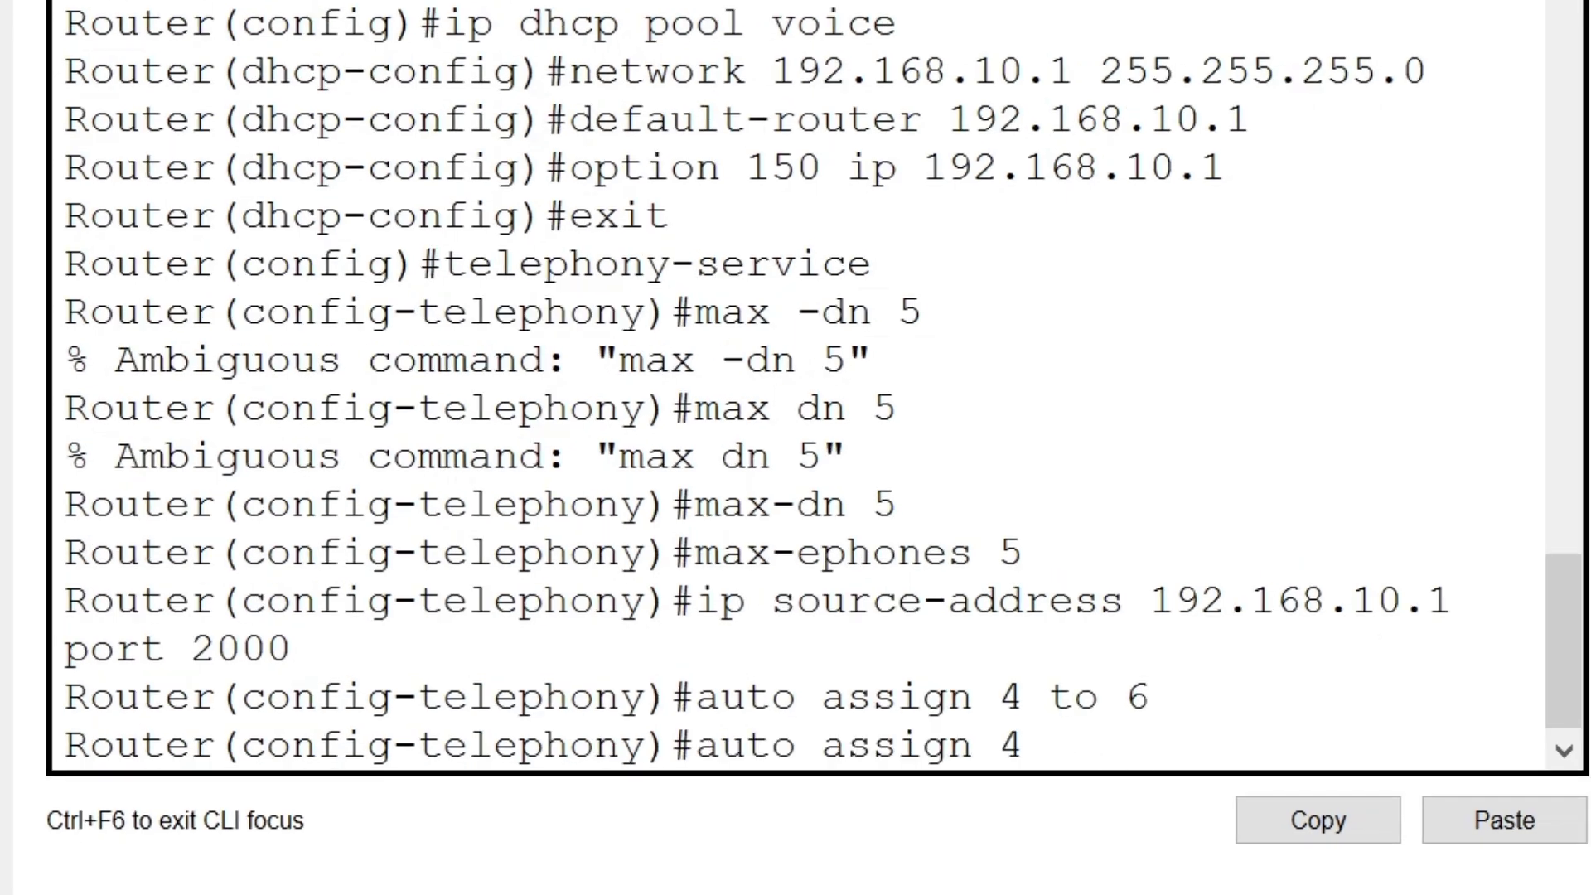
text(1 to 5)
key(Return)
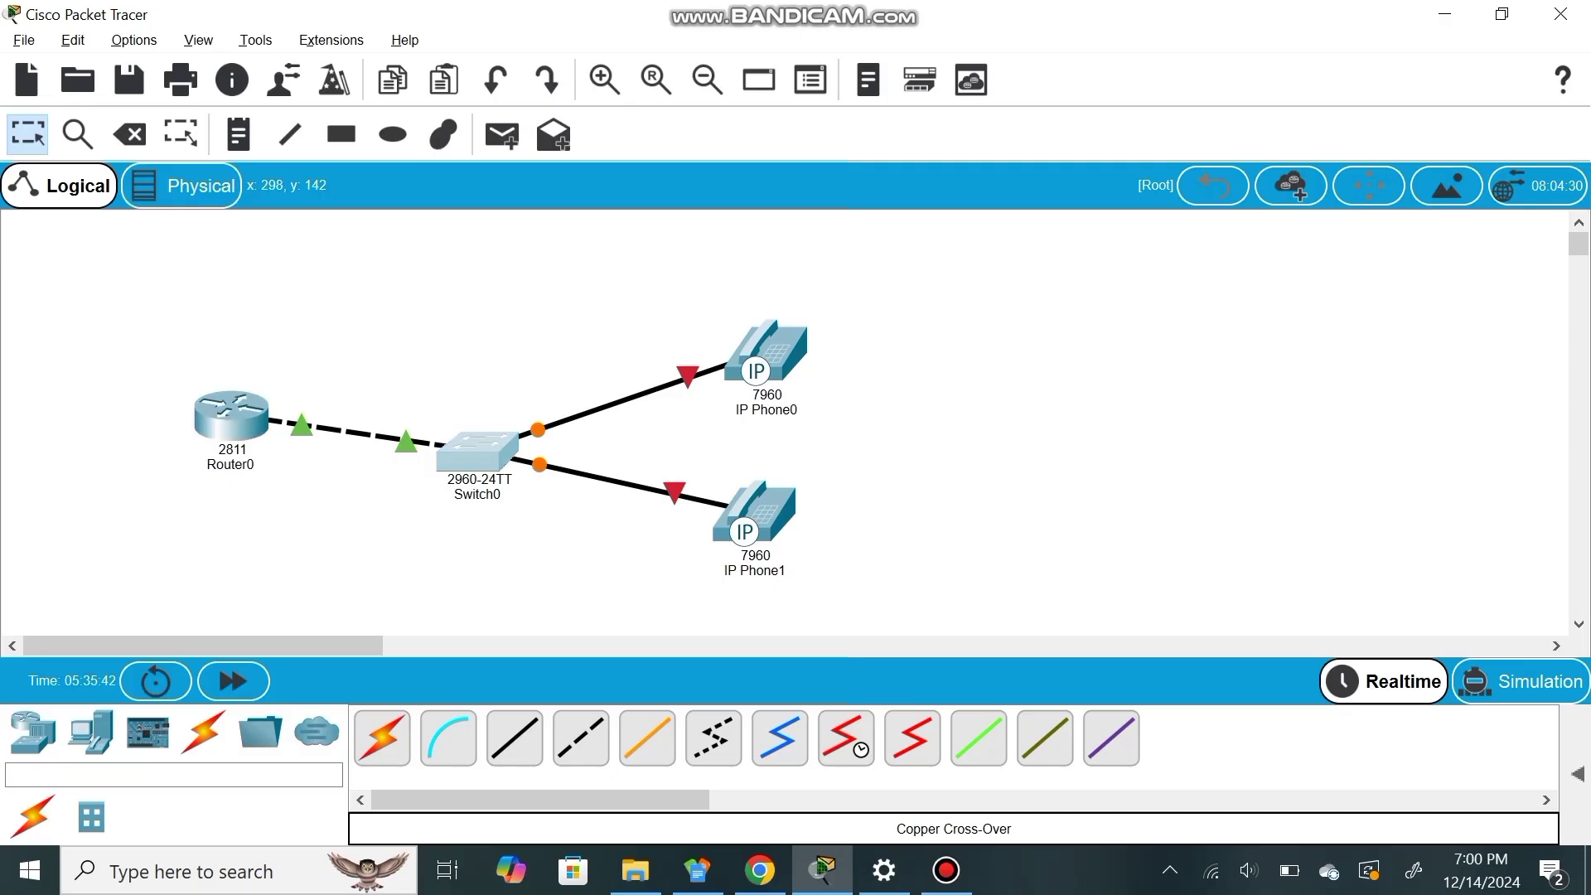
Step: Open the switch's command line and enter privileged mode followed by global configuration mode
click(466, 454)
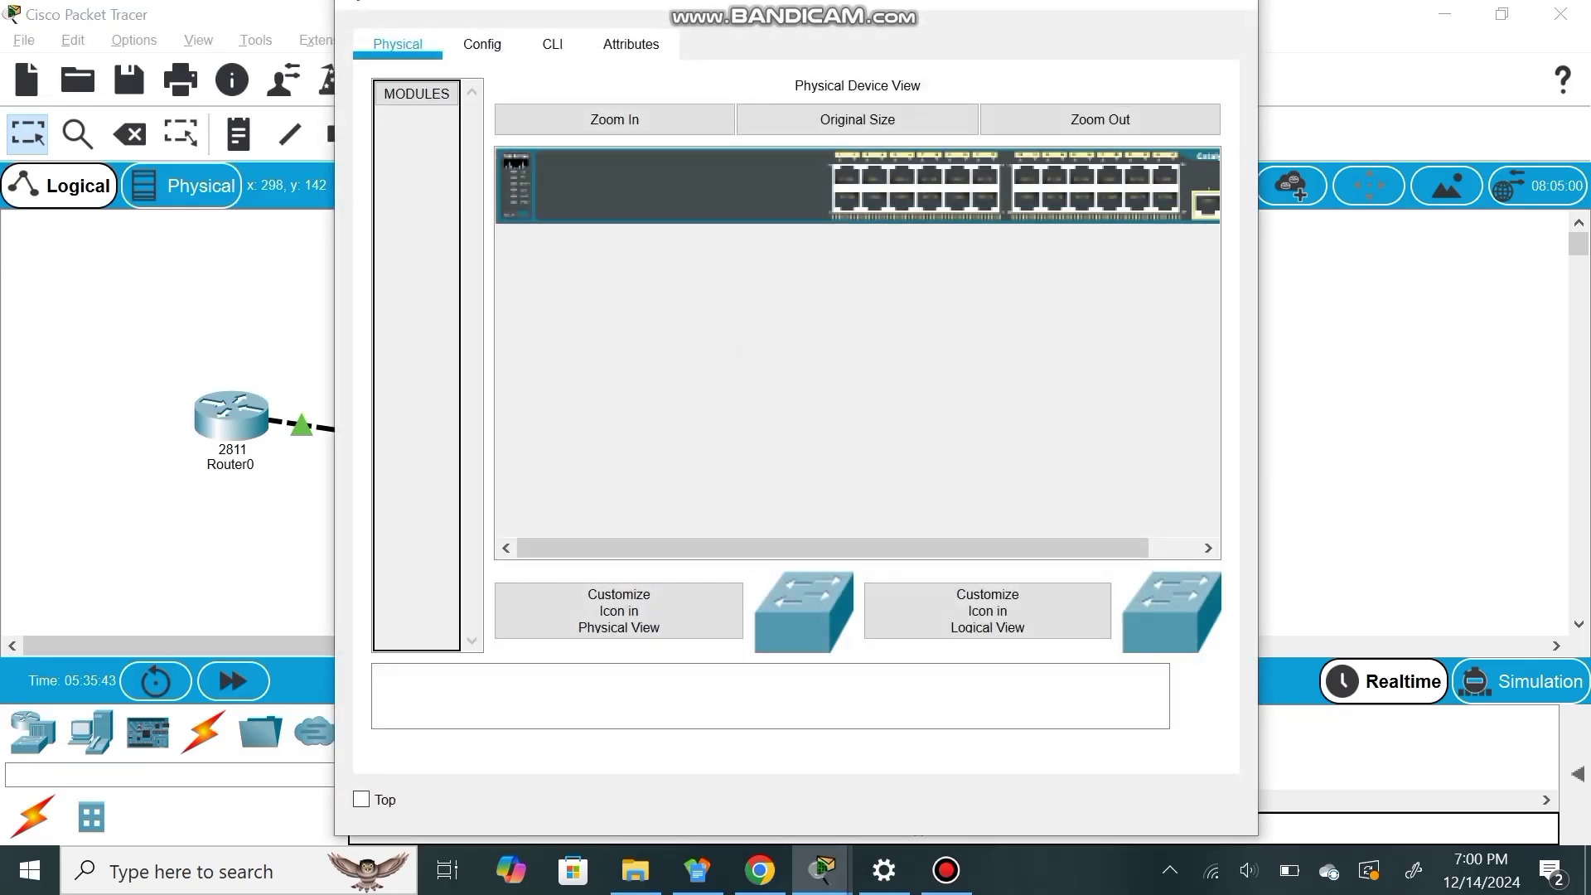
click(552, 44)
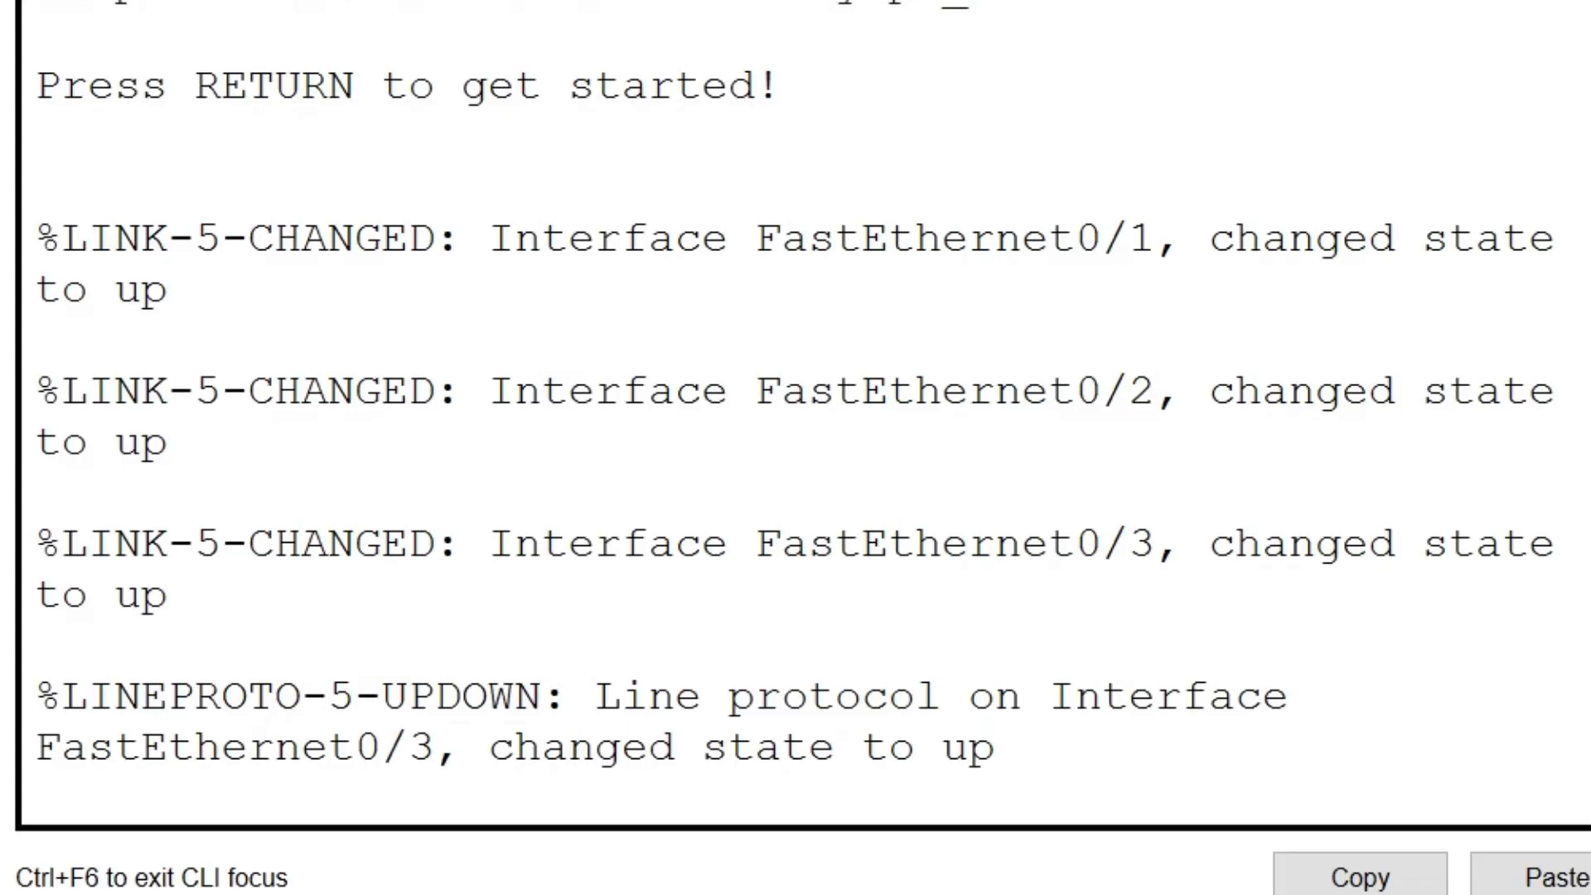
key(Return)
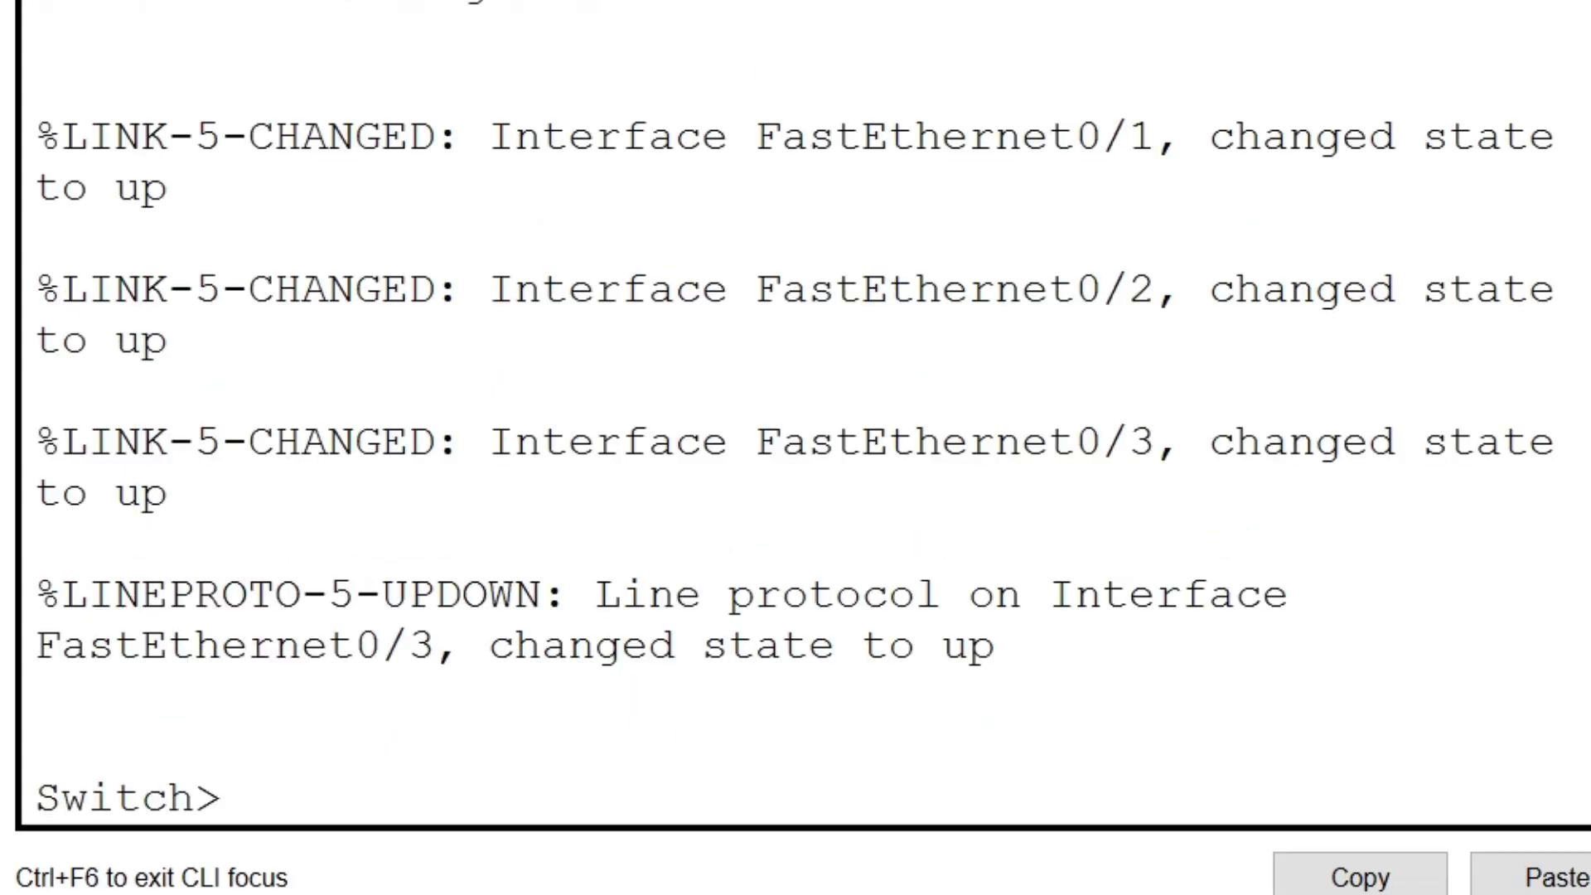
text(en )
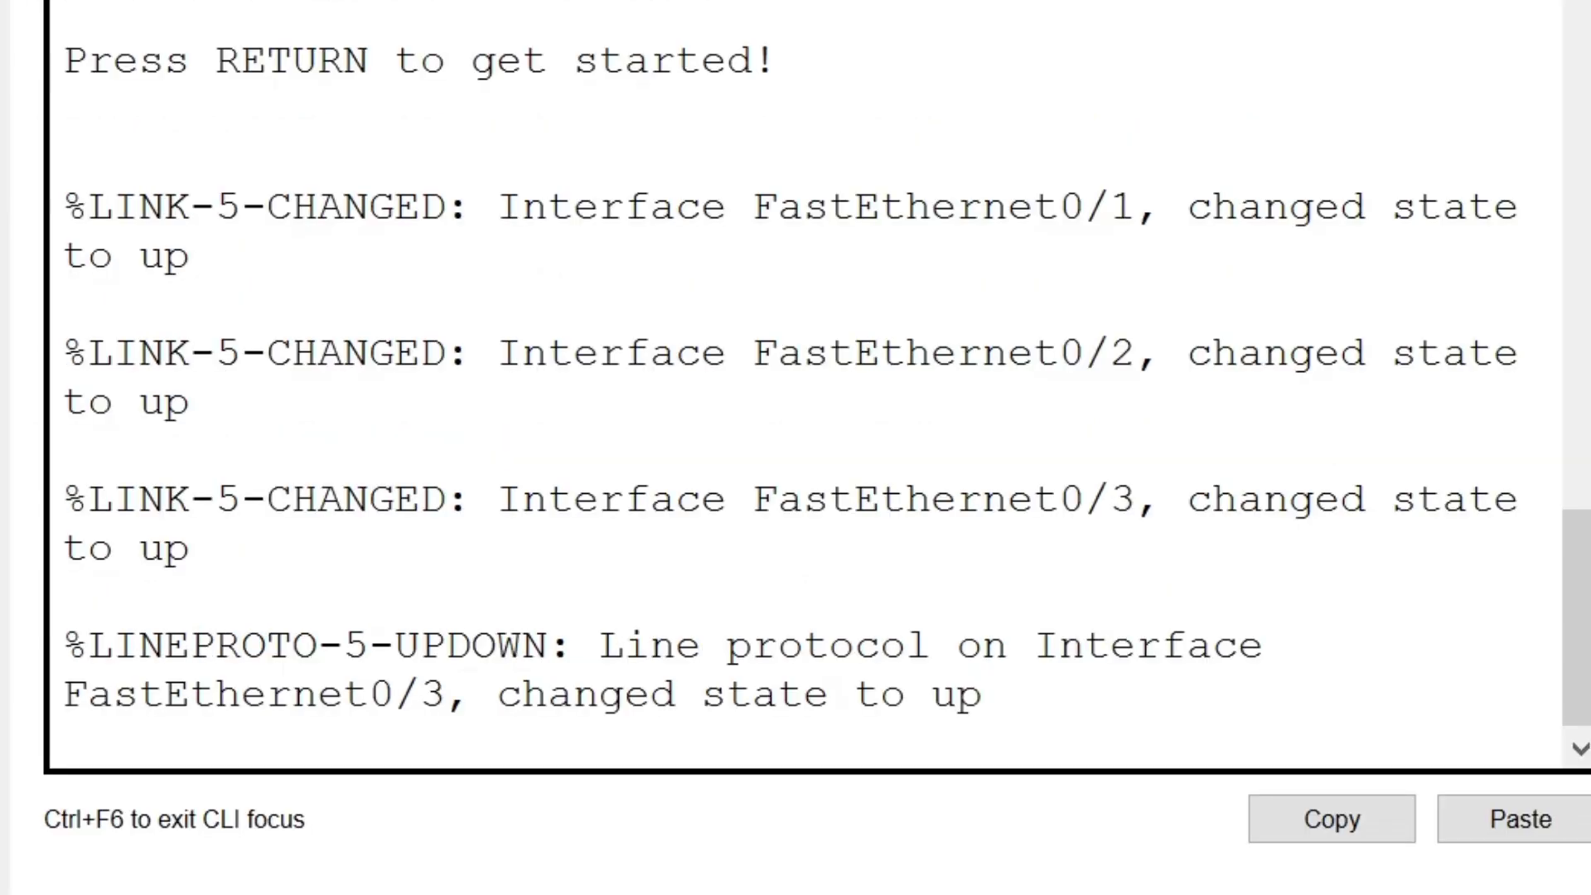
text(en)
key(Return)
text(conf t)
key(Return)
Step: Select the switch's interface range fa0/1-5 and set its ports to access mode
text(interface range)
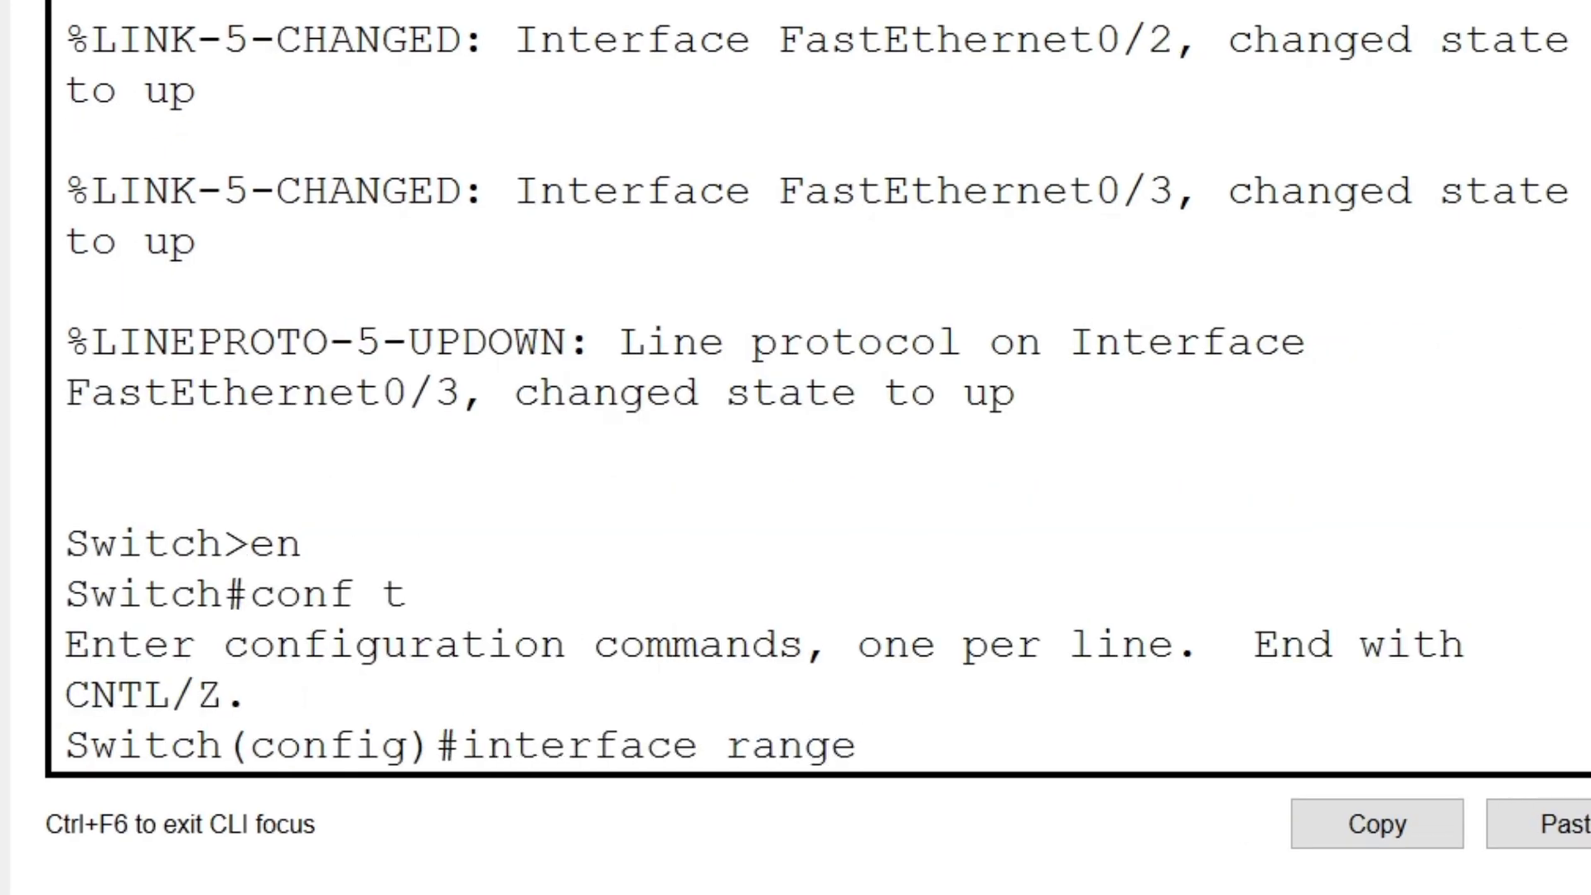
text( fa0/1-5)
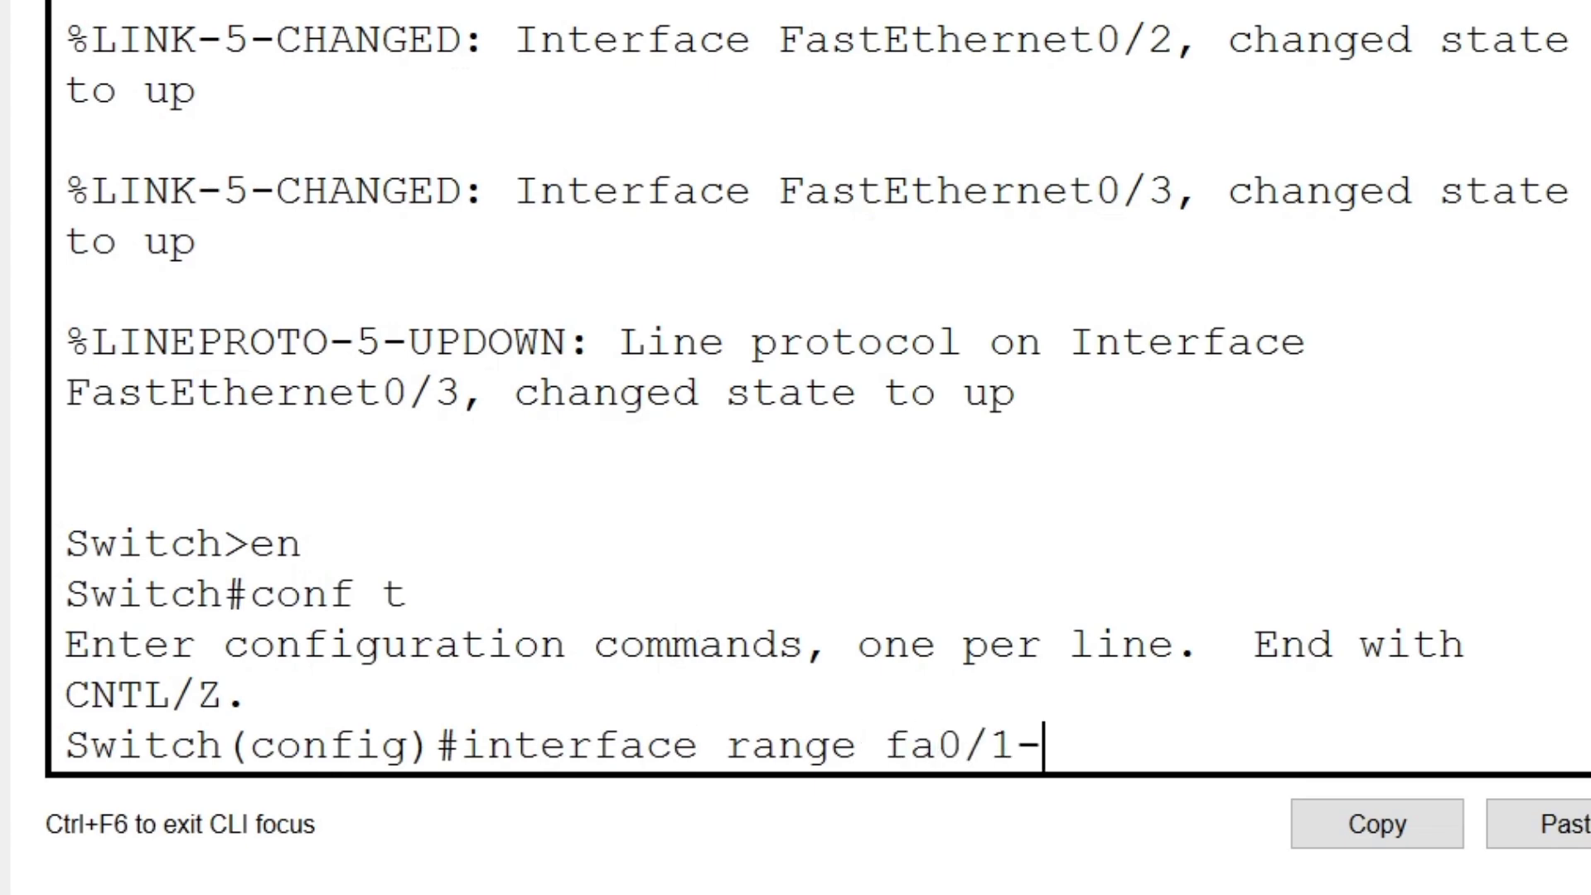
key(Return)
text(switchport mode access)
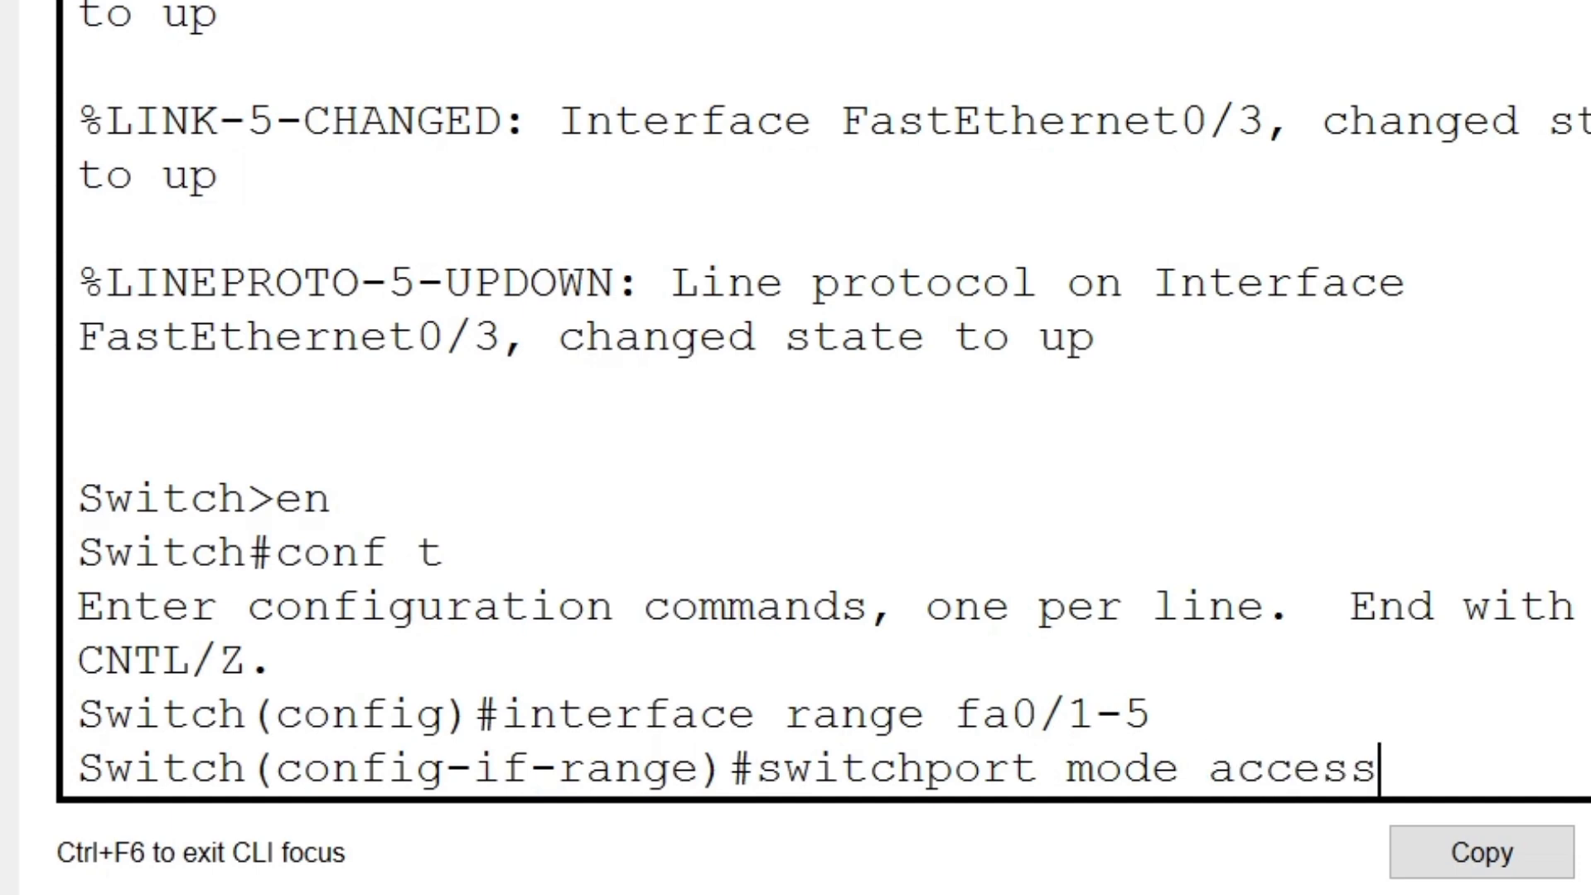
key(Return)
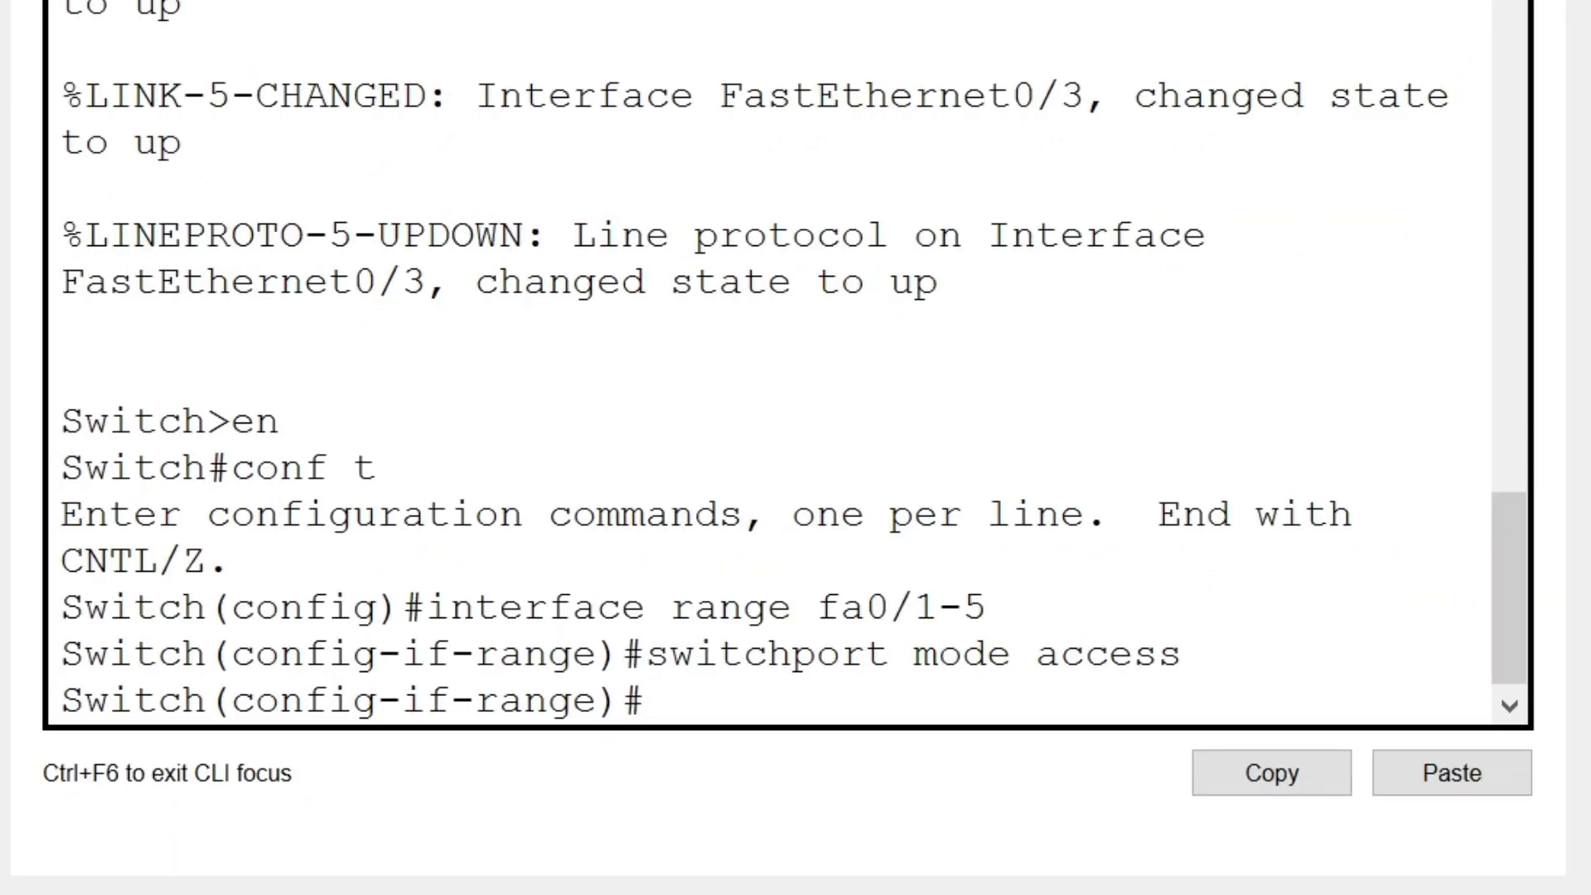
Step: Assign voice VLAN 1 to the selected range of switch ports
text(switch)
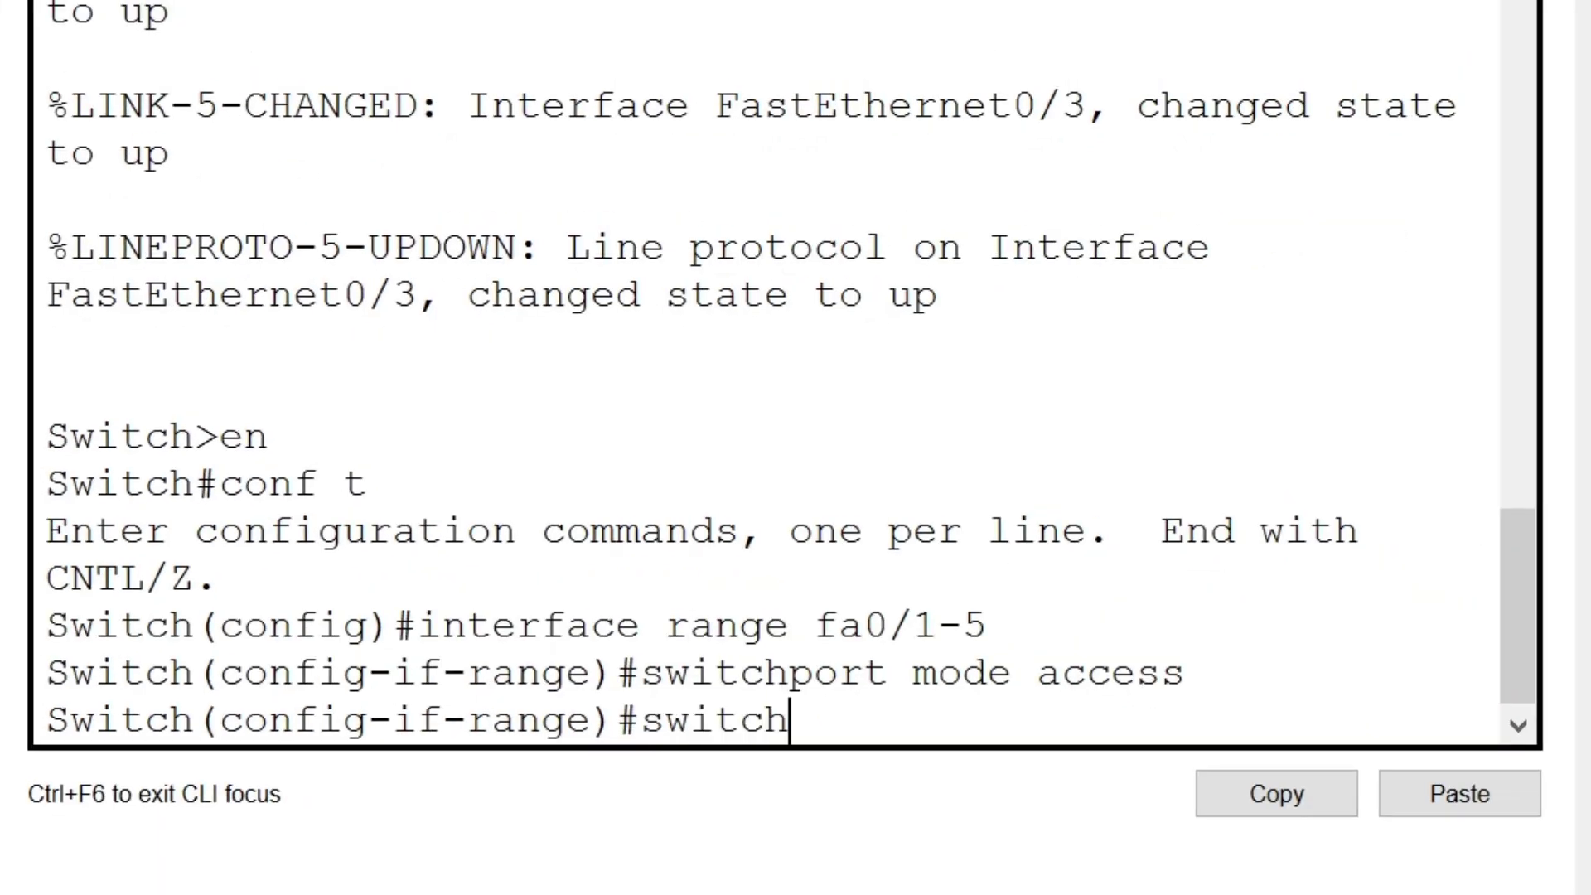
text(port)
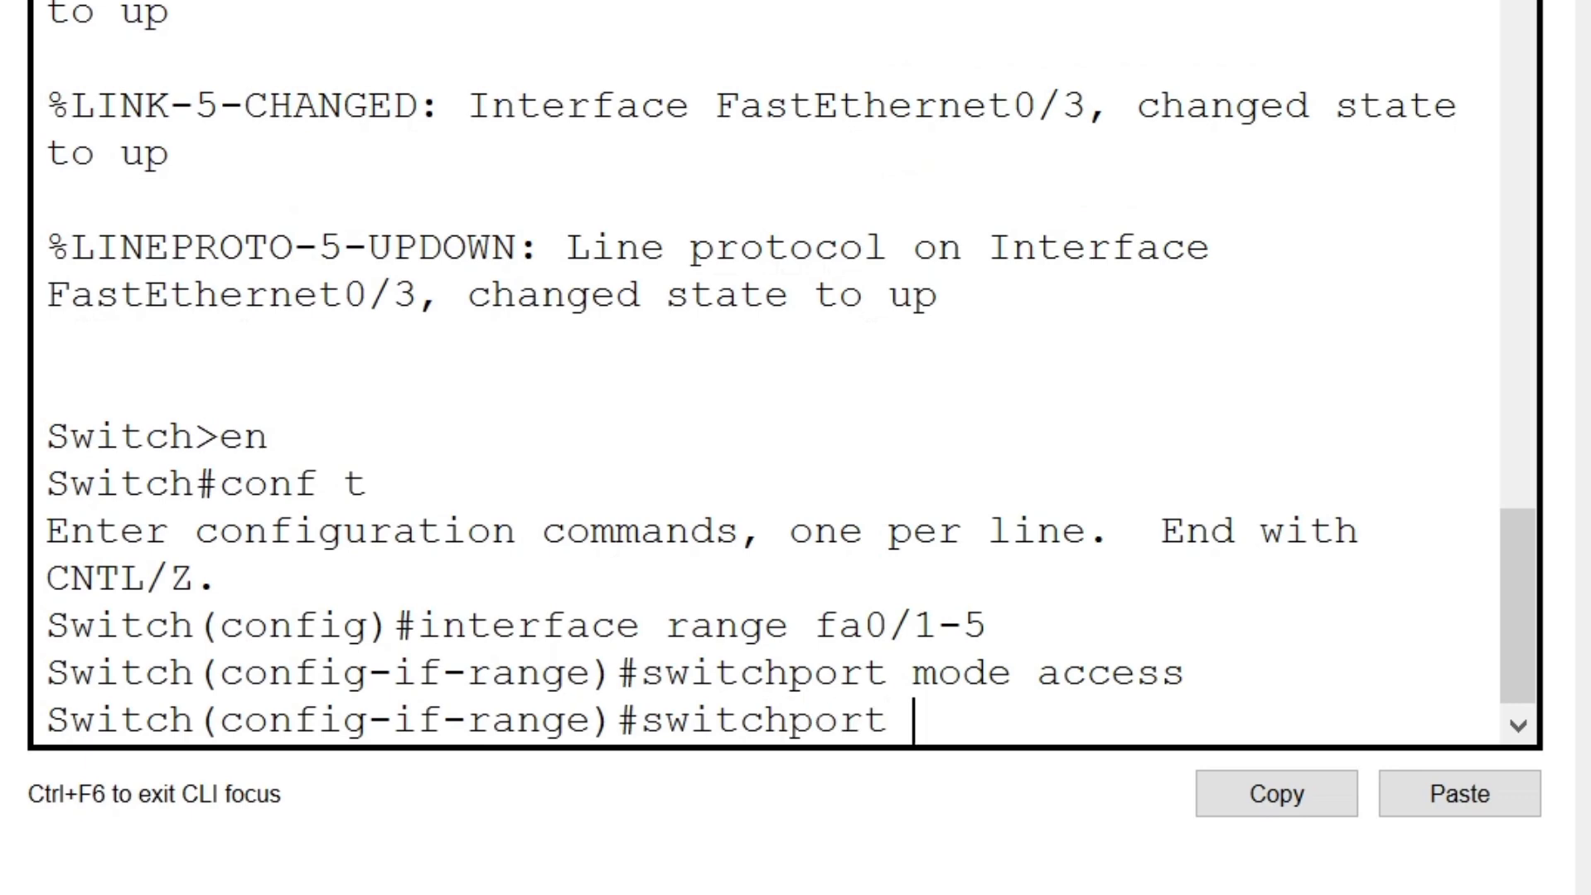
text( v)
text(oic)
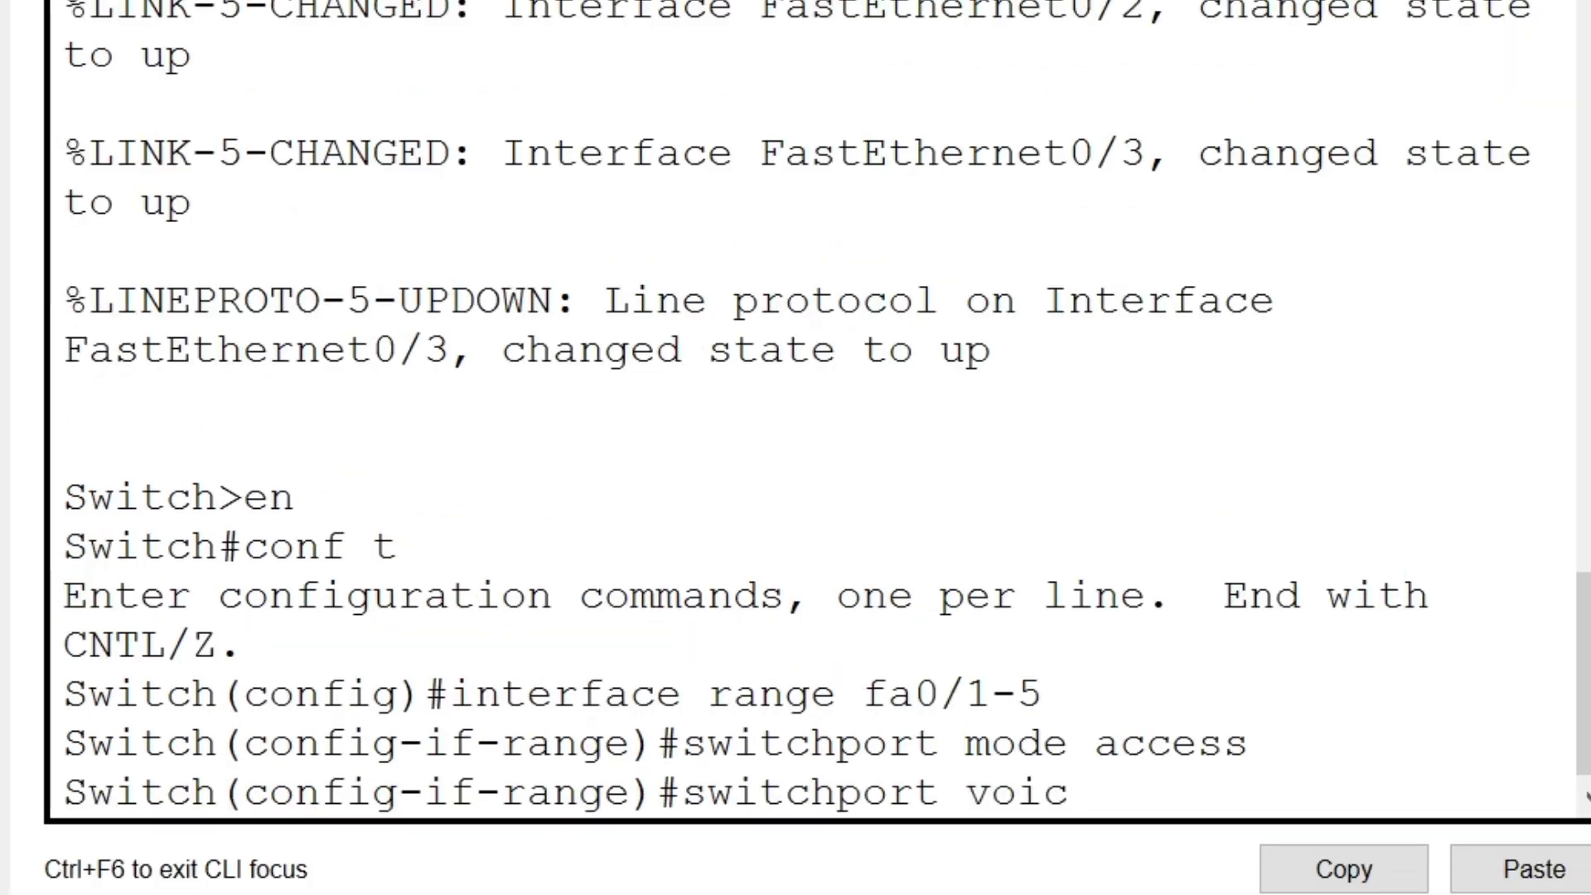
text(e vlan 1)
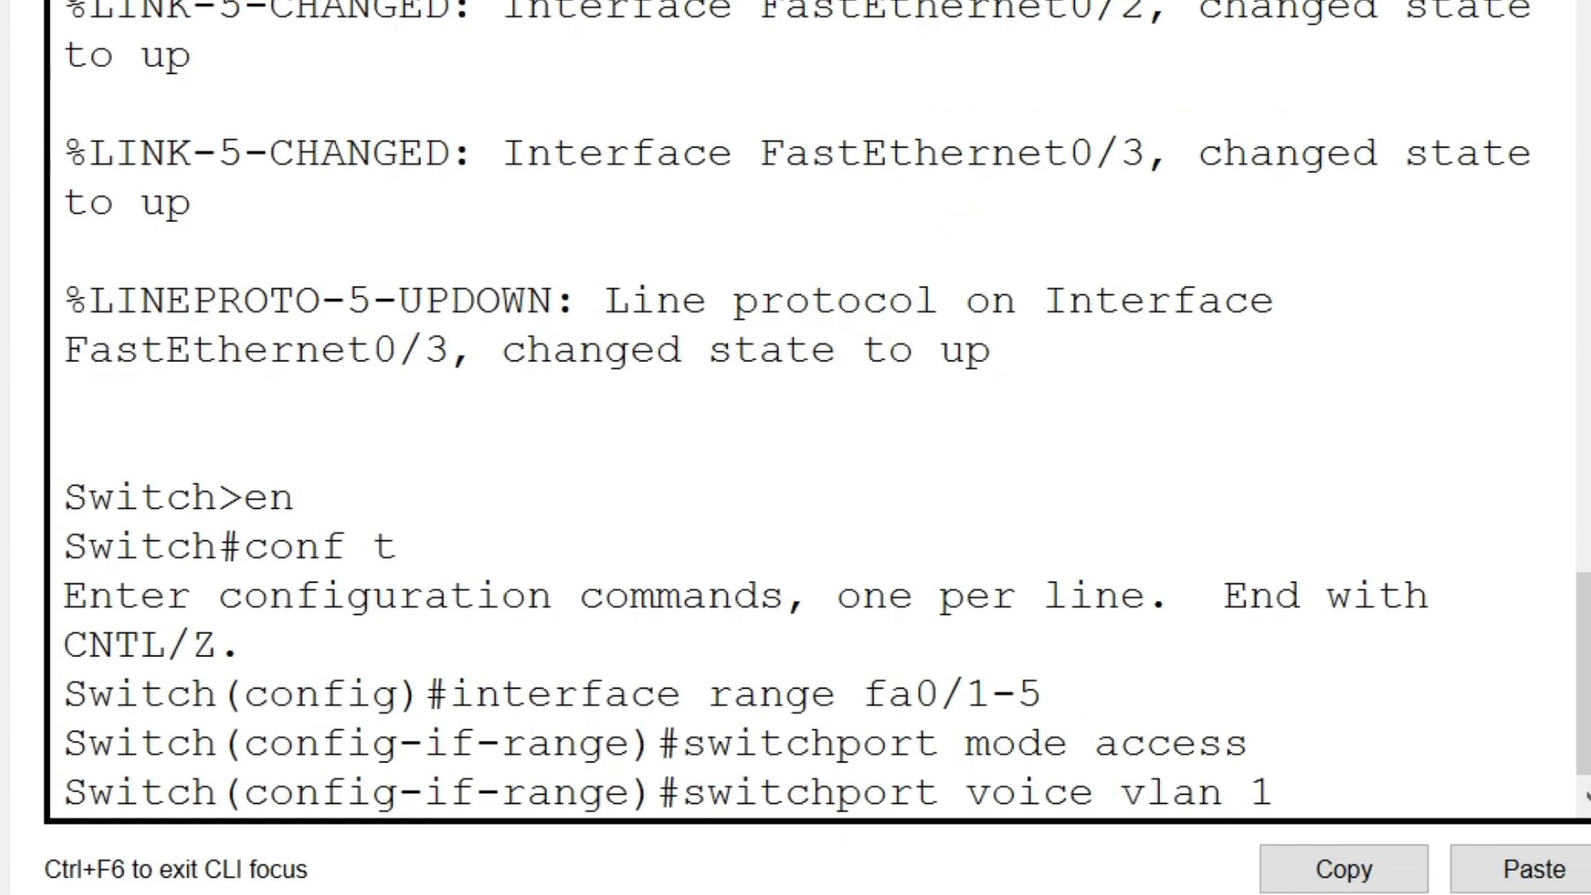
key(Return)
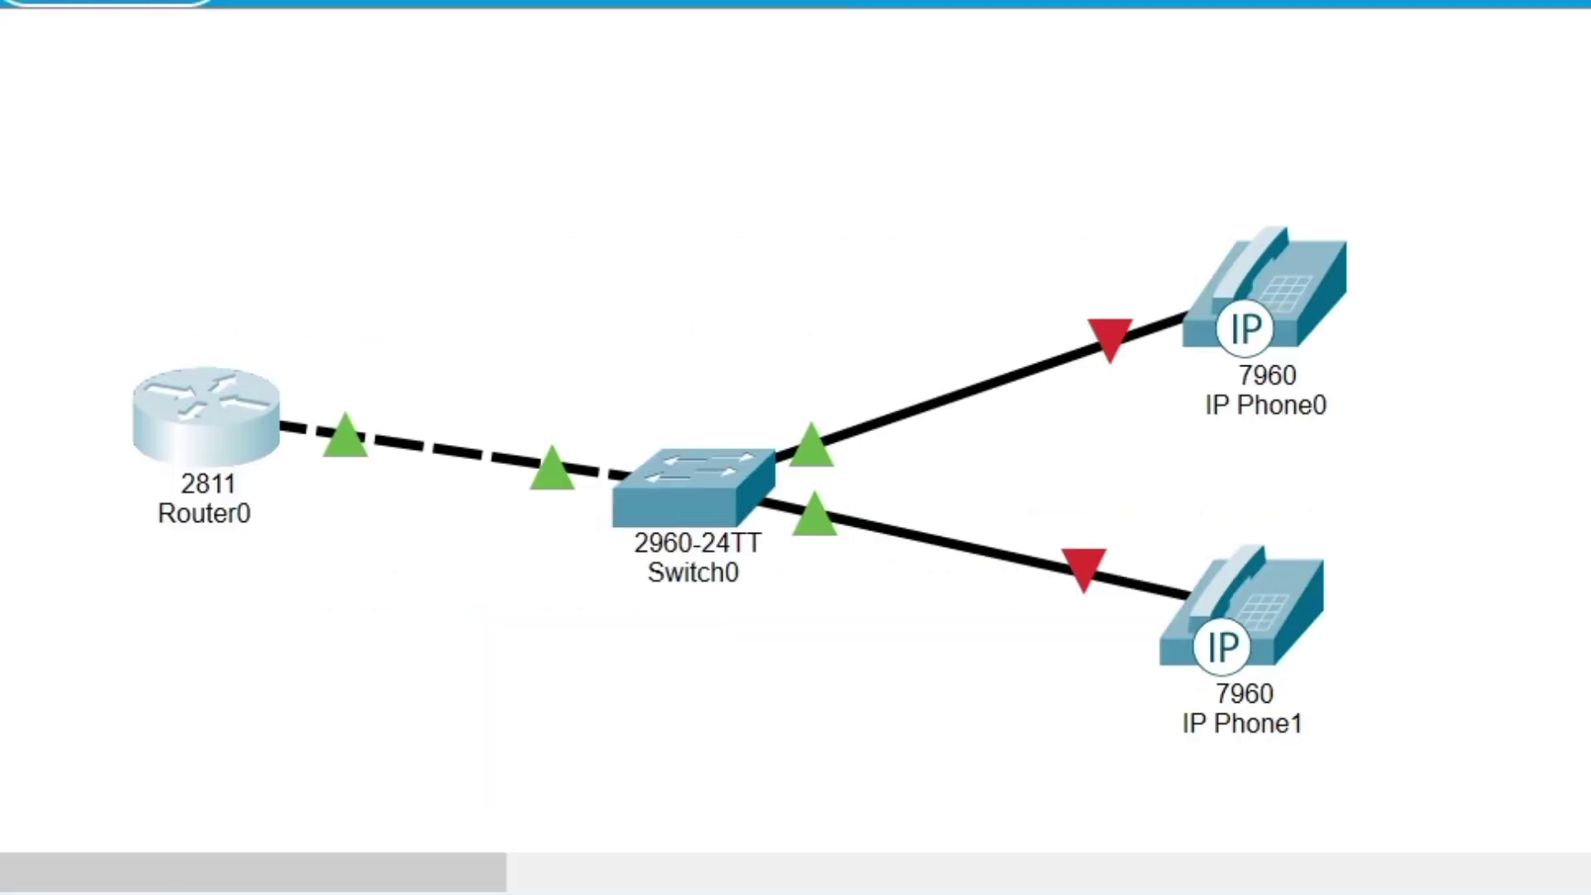
Step: Delete the cable connecting Switch0 to IP Phone0
mouse_move(1255, 620)
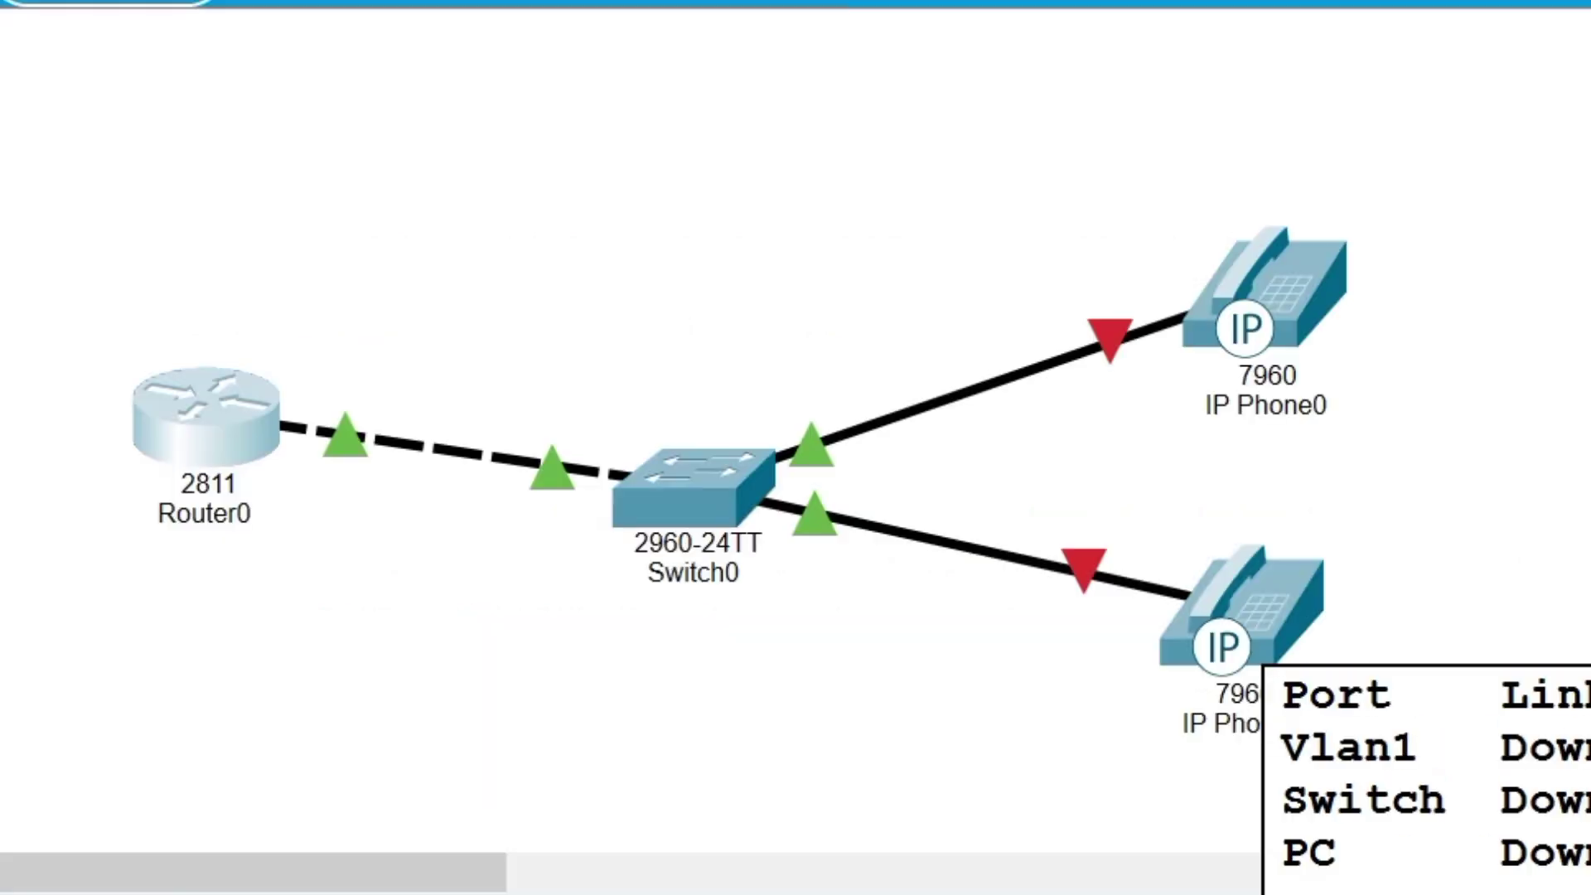
mouse_move(1329, 294)
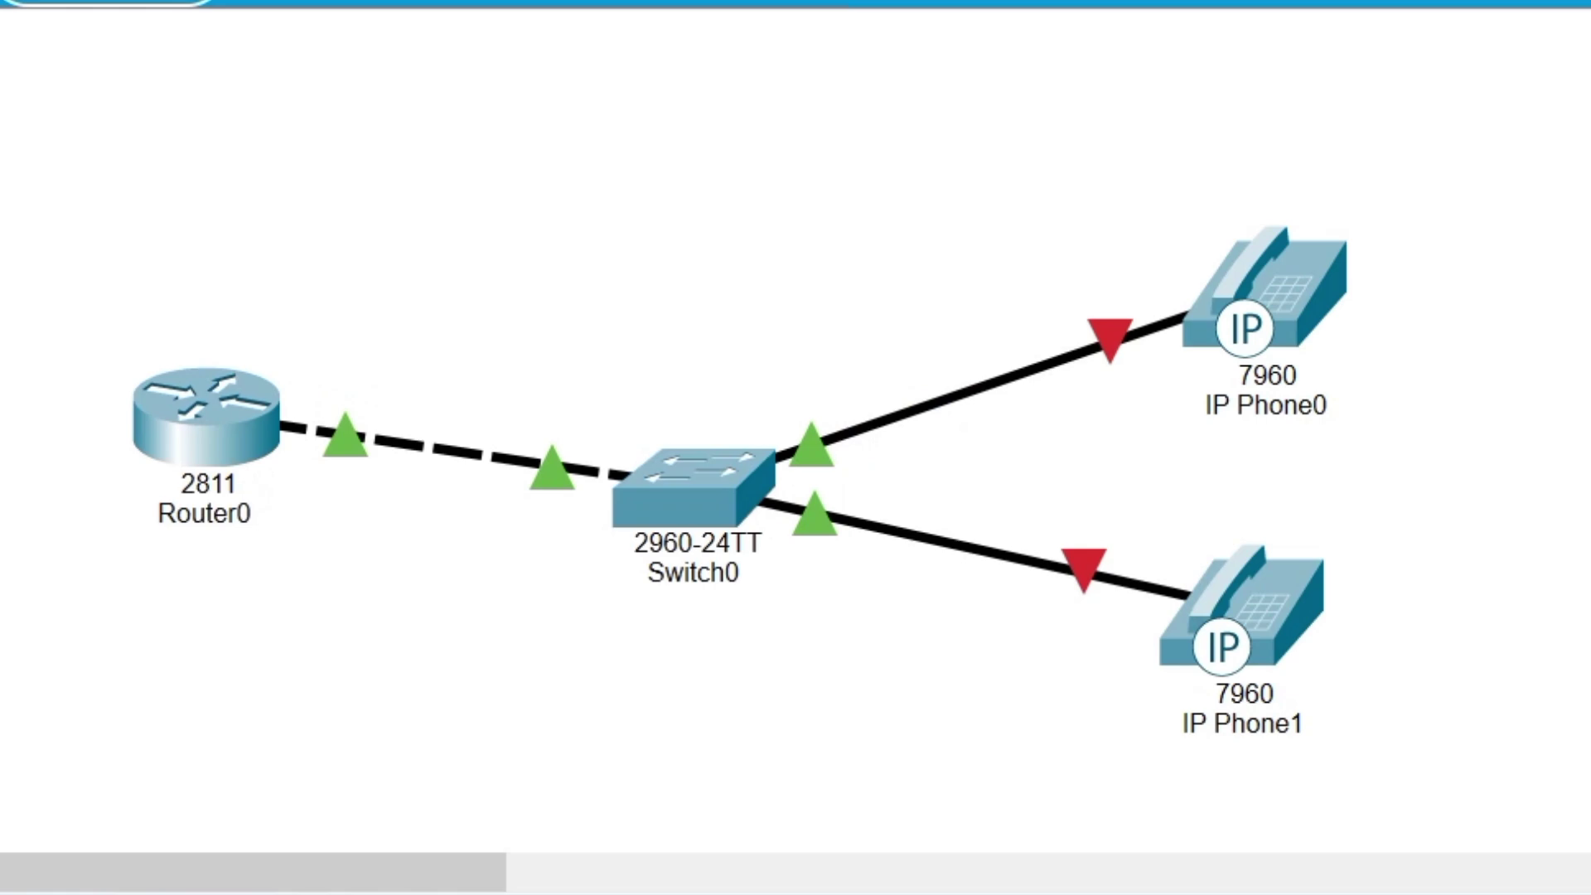
mouse_move(1235, 275)
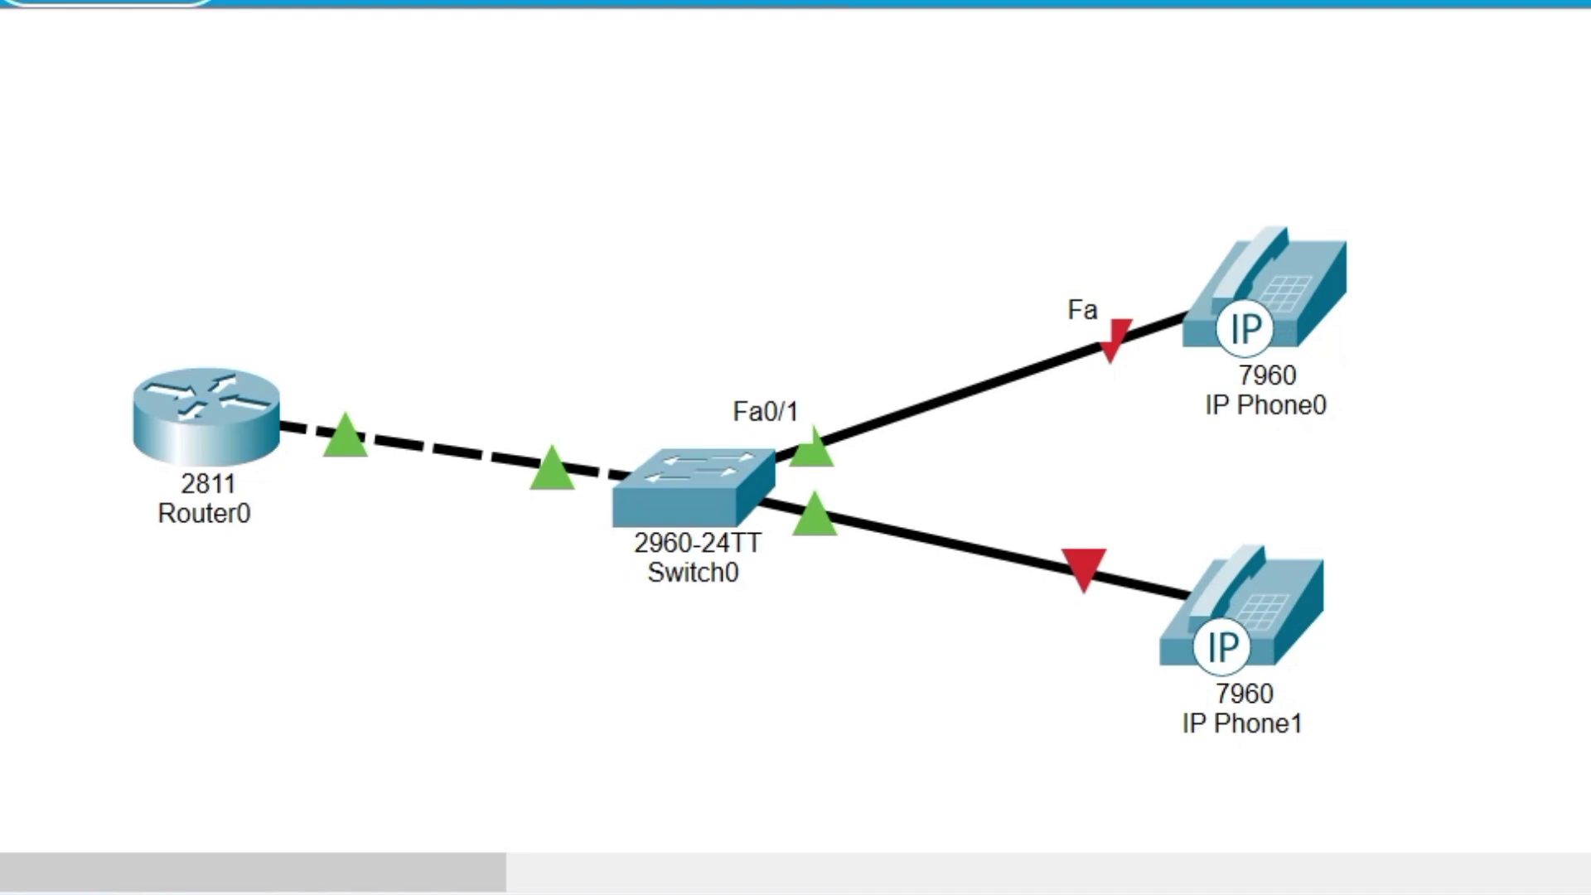
click(981, 386)
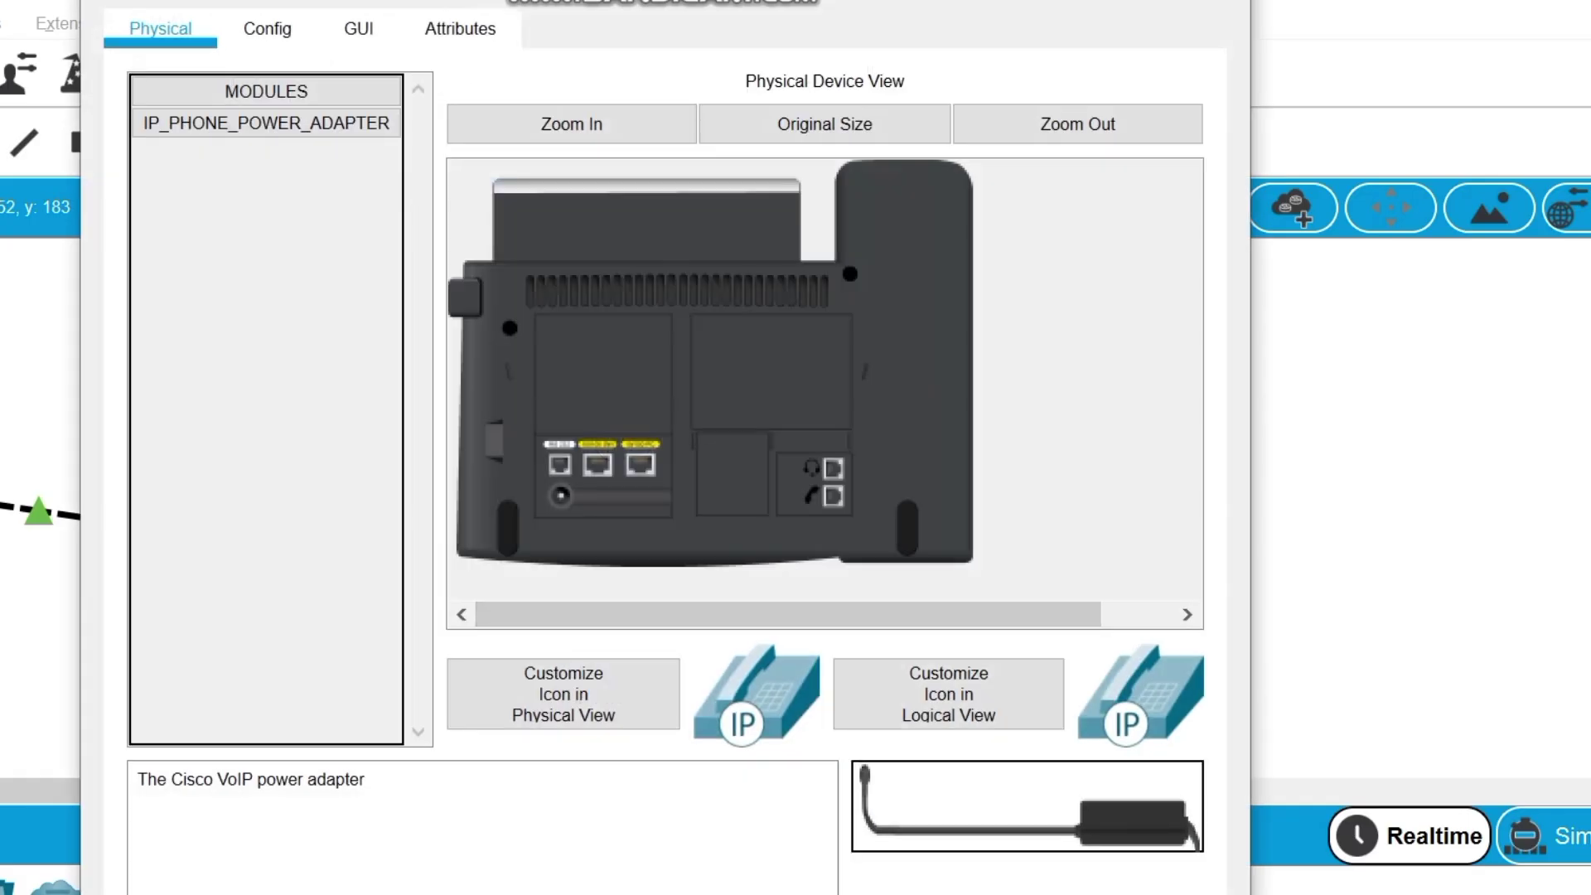
Step: Attach the IP_PHONE_POWER_ADAPTER module to IP Phone1 and check its phone display before closing the device window
drag(865, 783, 569, 510)
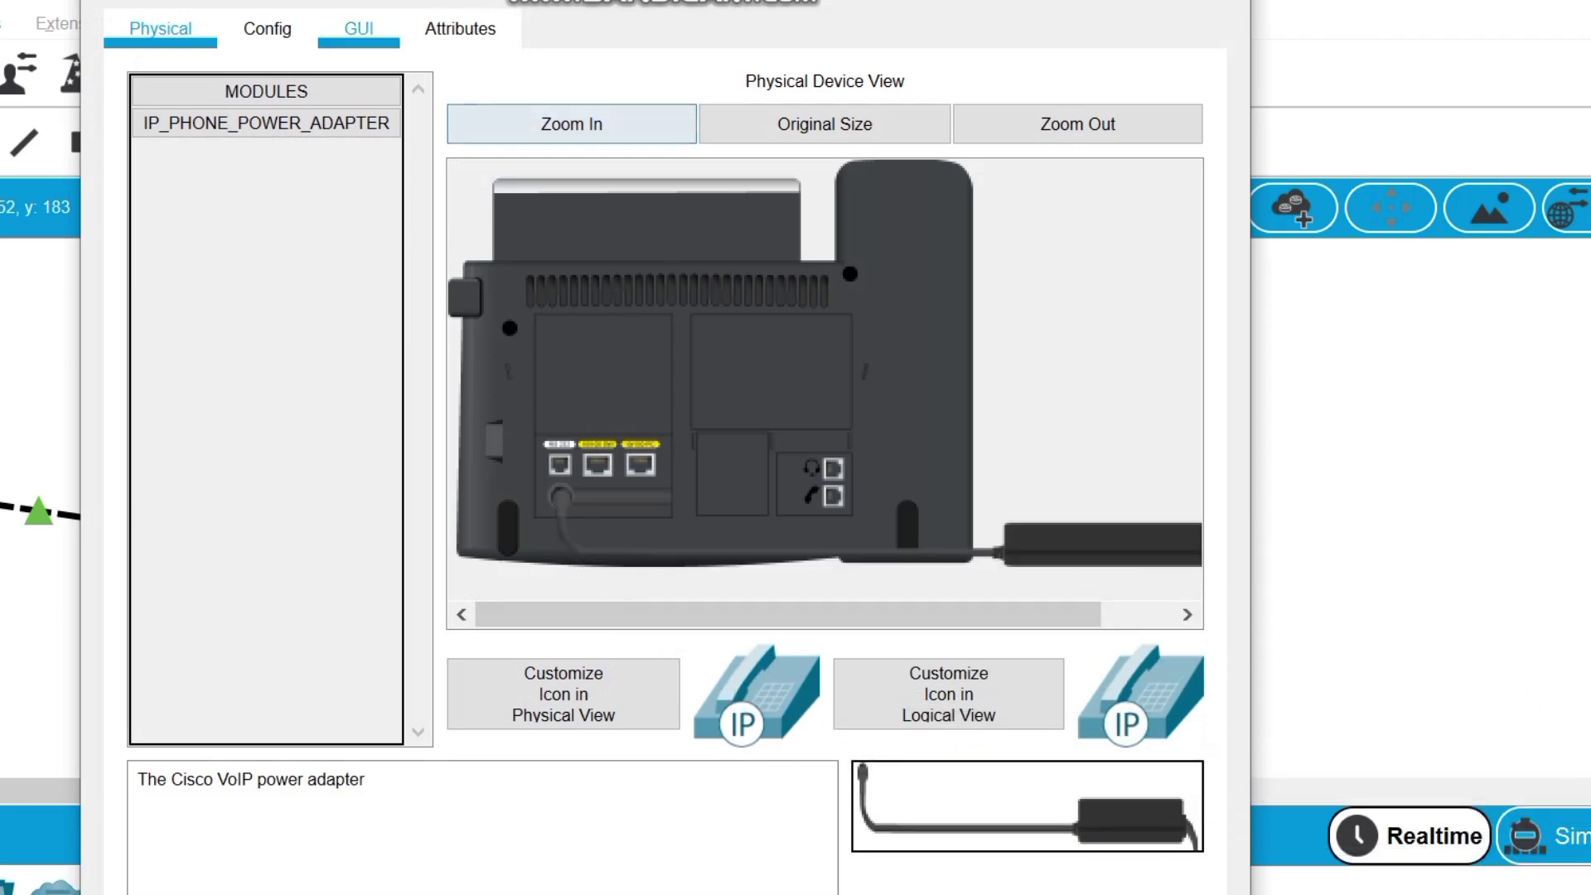
click(358, 28)
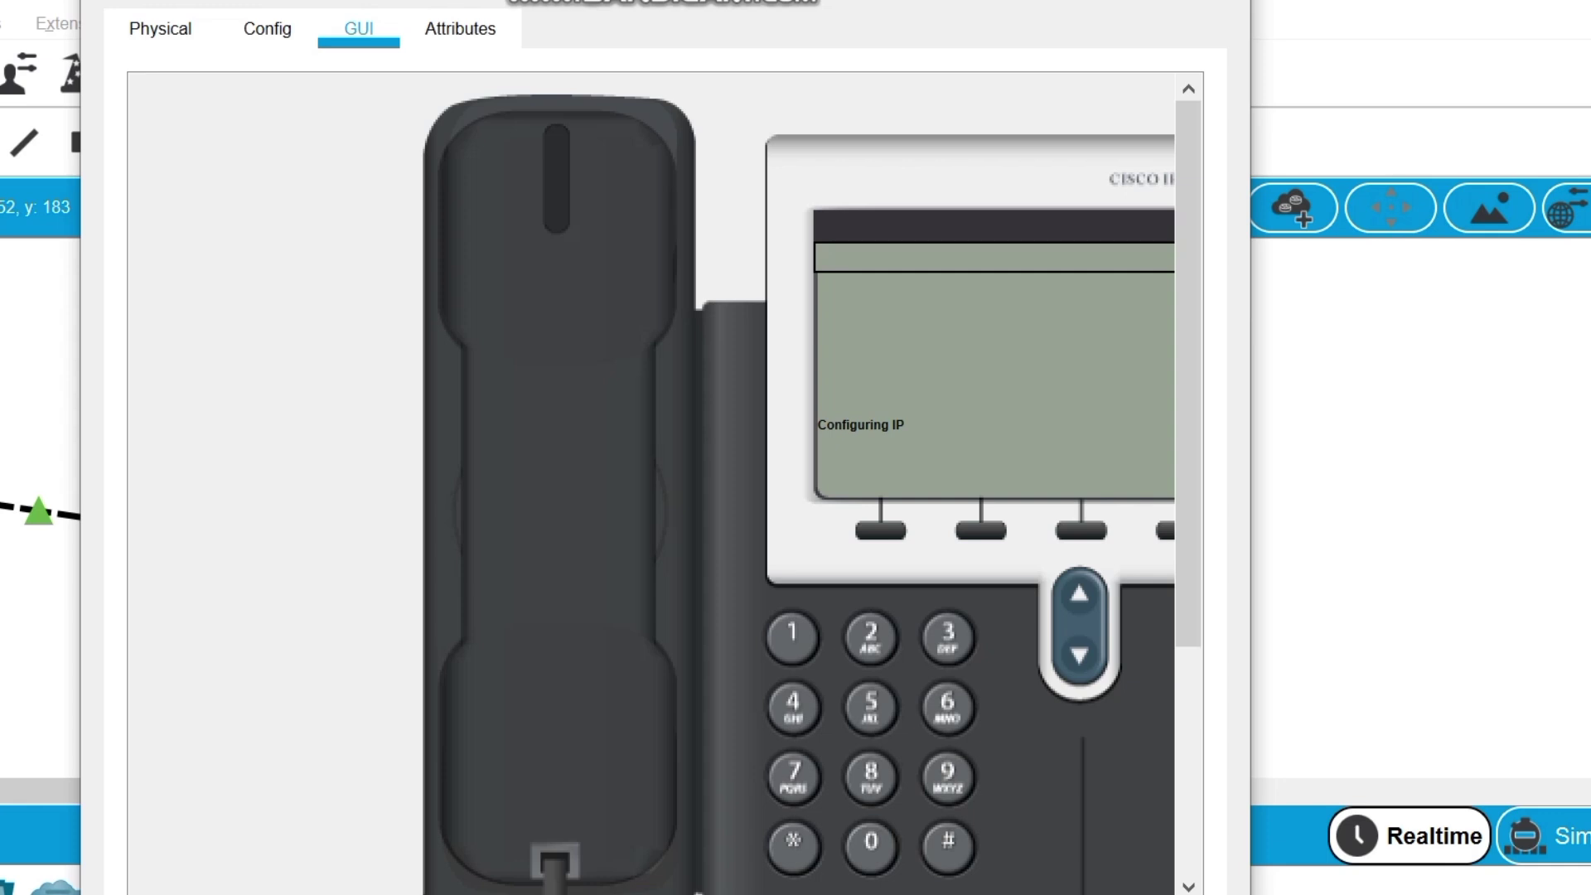
scroll(651, 483, right, 5)
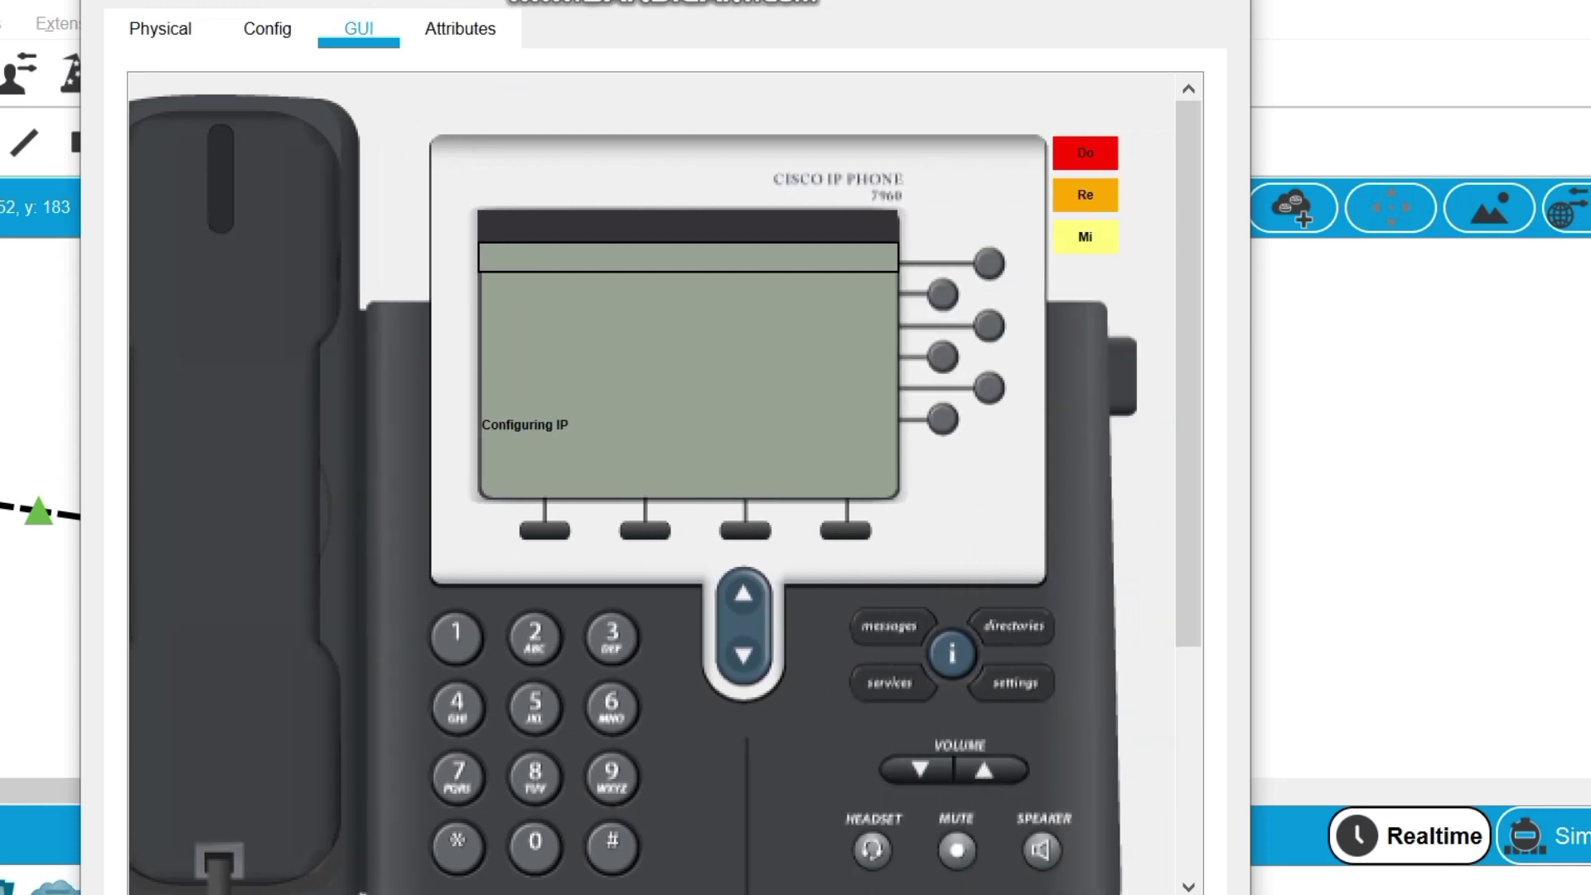
drag(706, 0, 710, 91)
click(1217, 70)
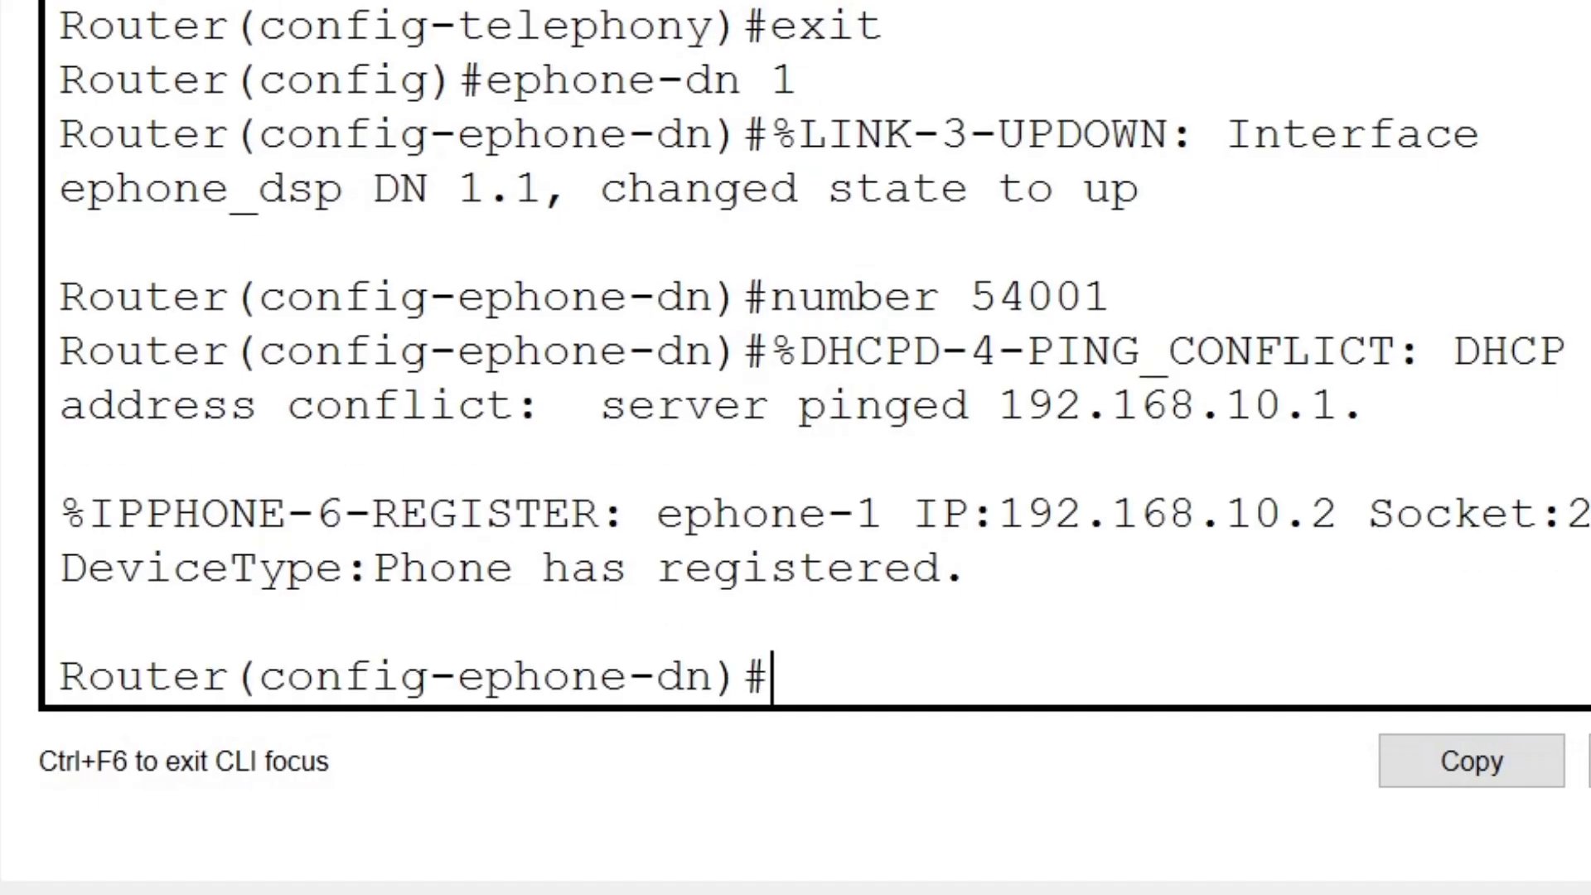
Step: Leave the router's first directory entry, create ephone-dn 2 and assign it the number 54002
text(exit)
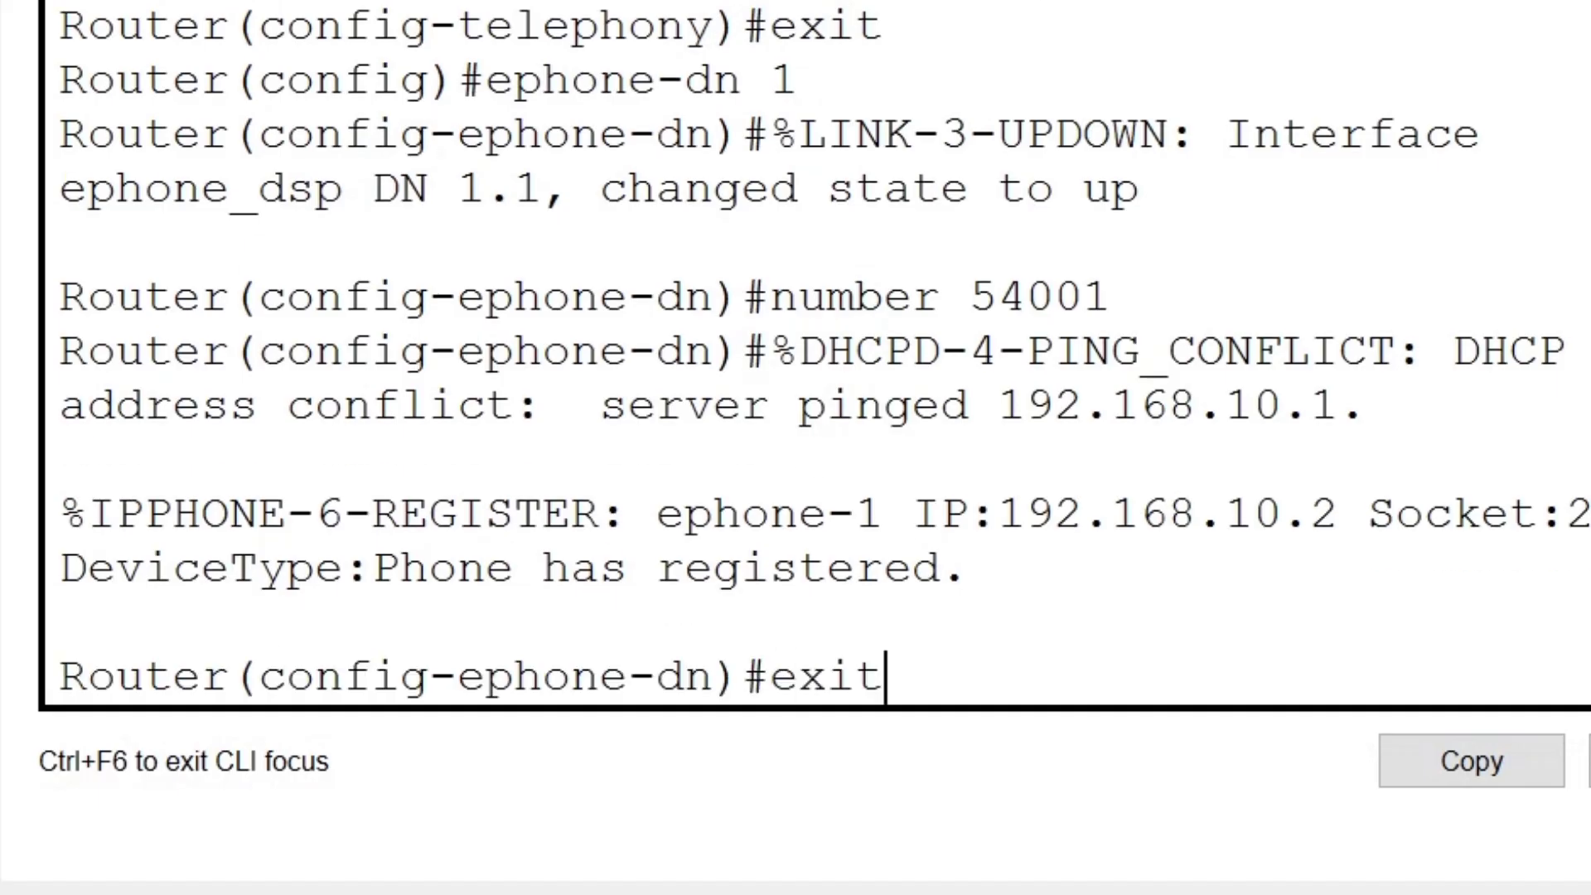
key(Return)
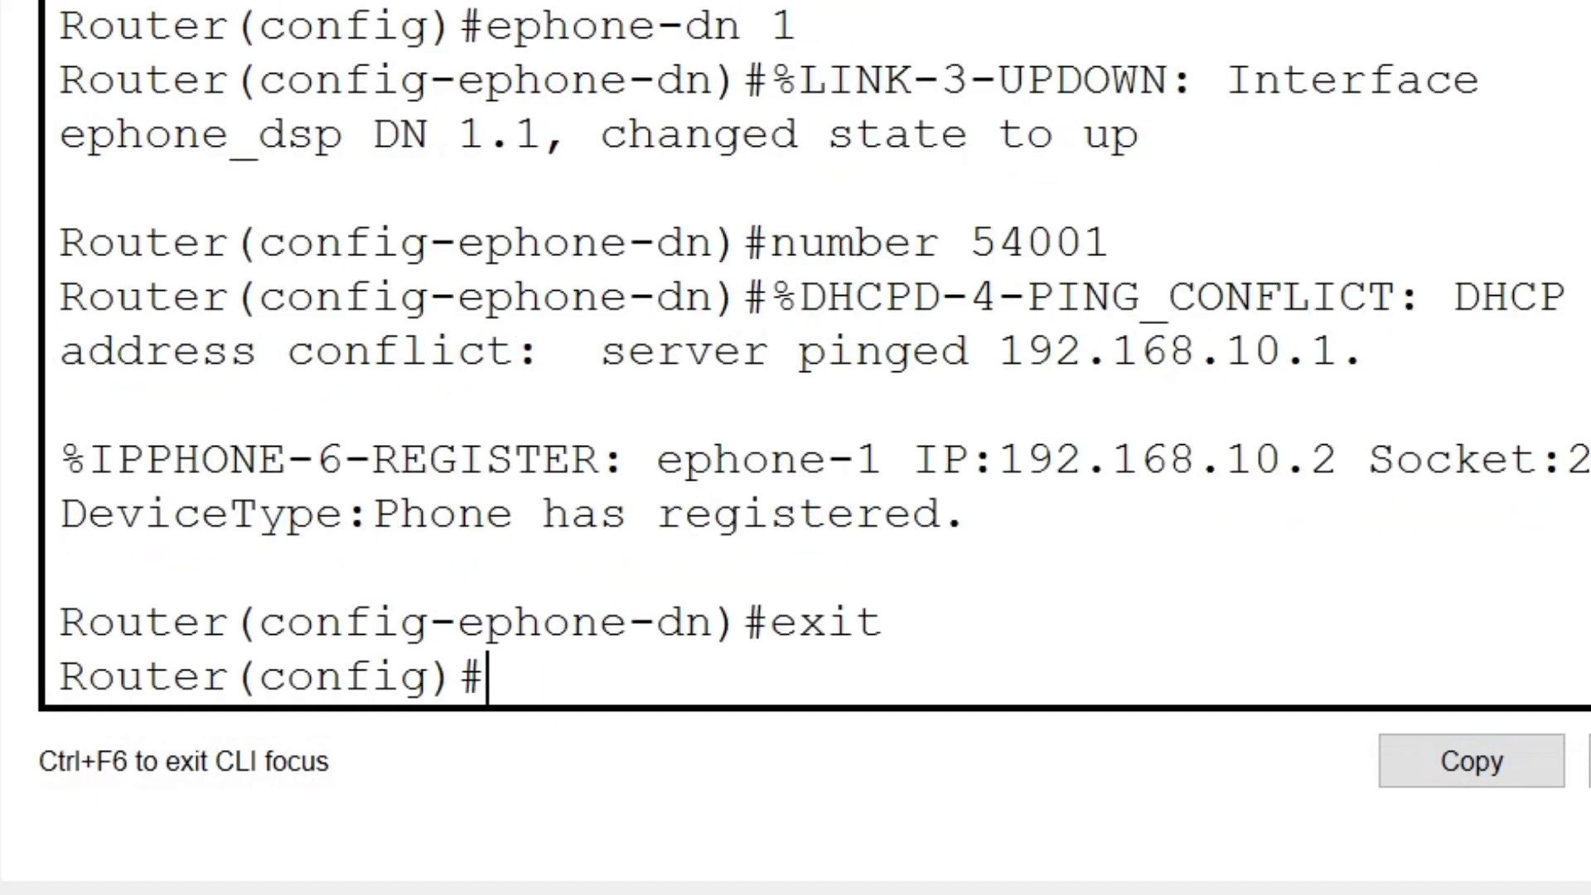
text(epho)
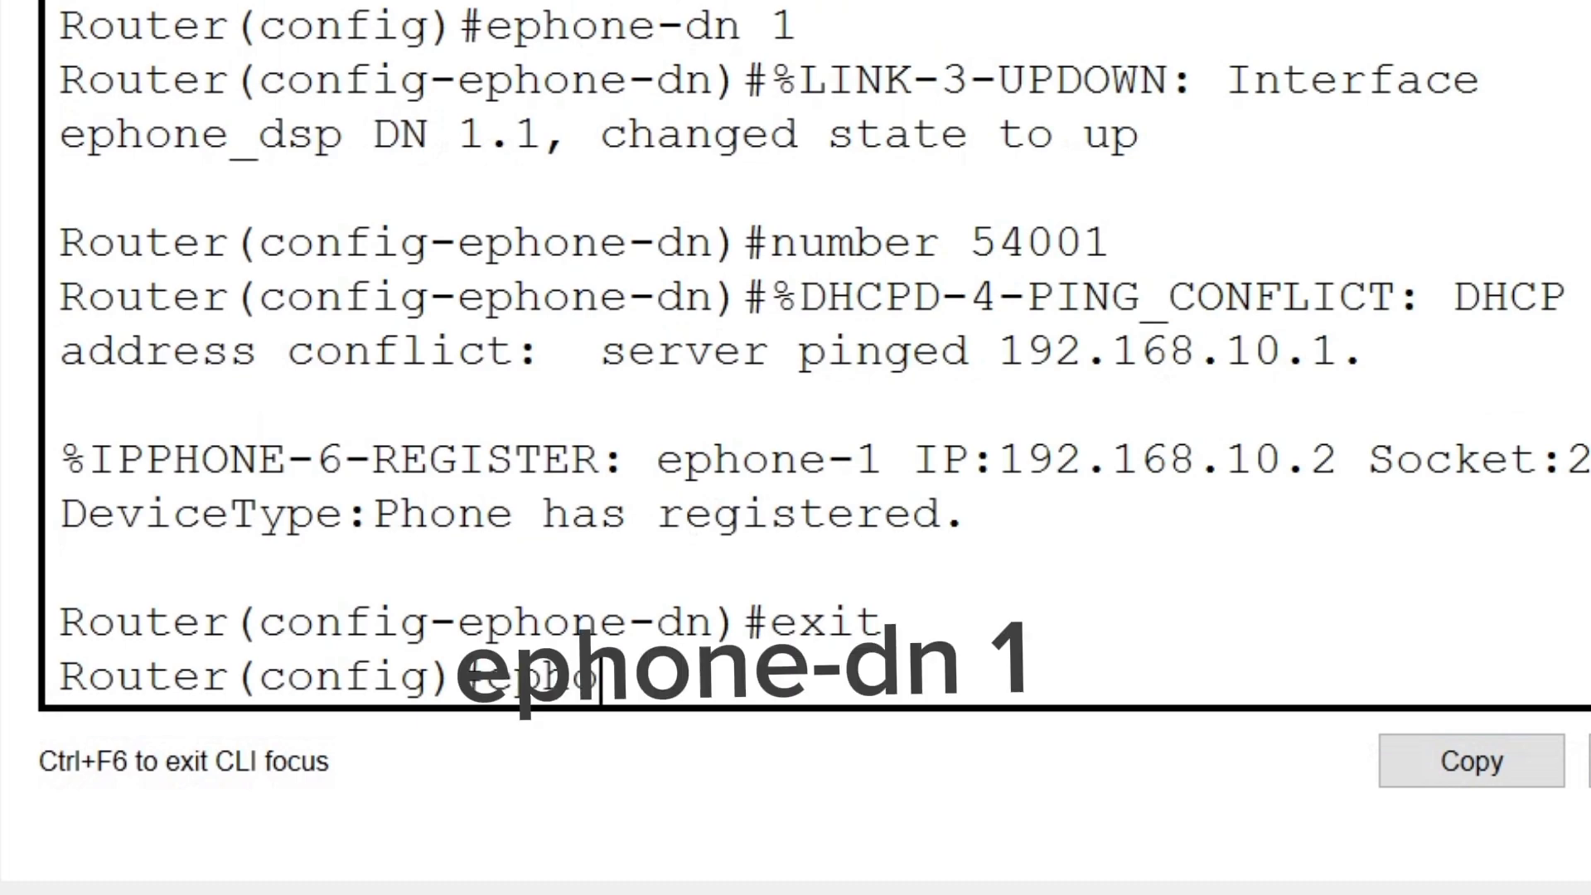
text(ne-dn 2)
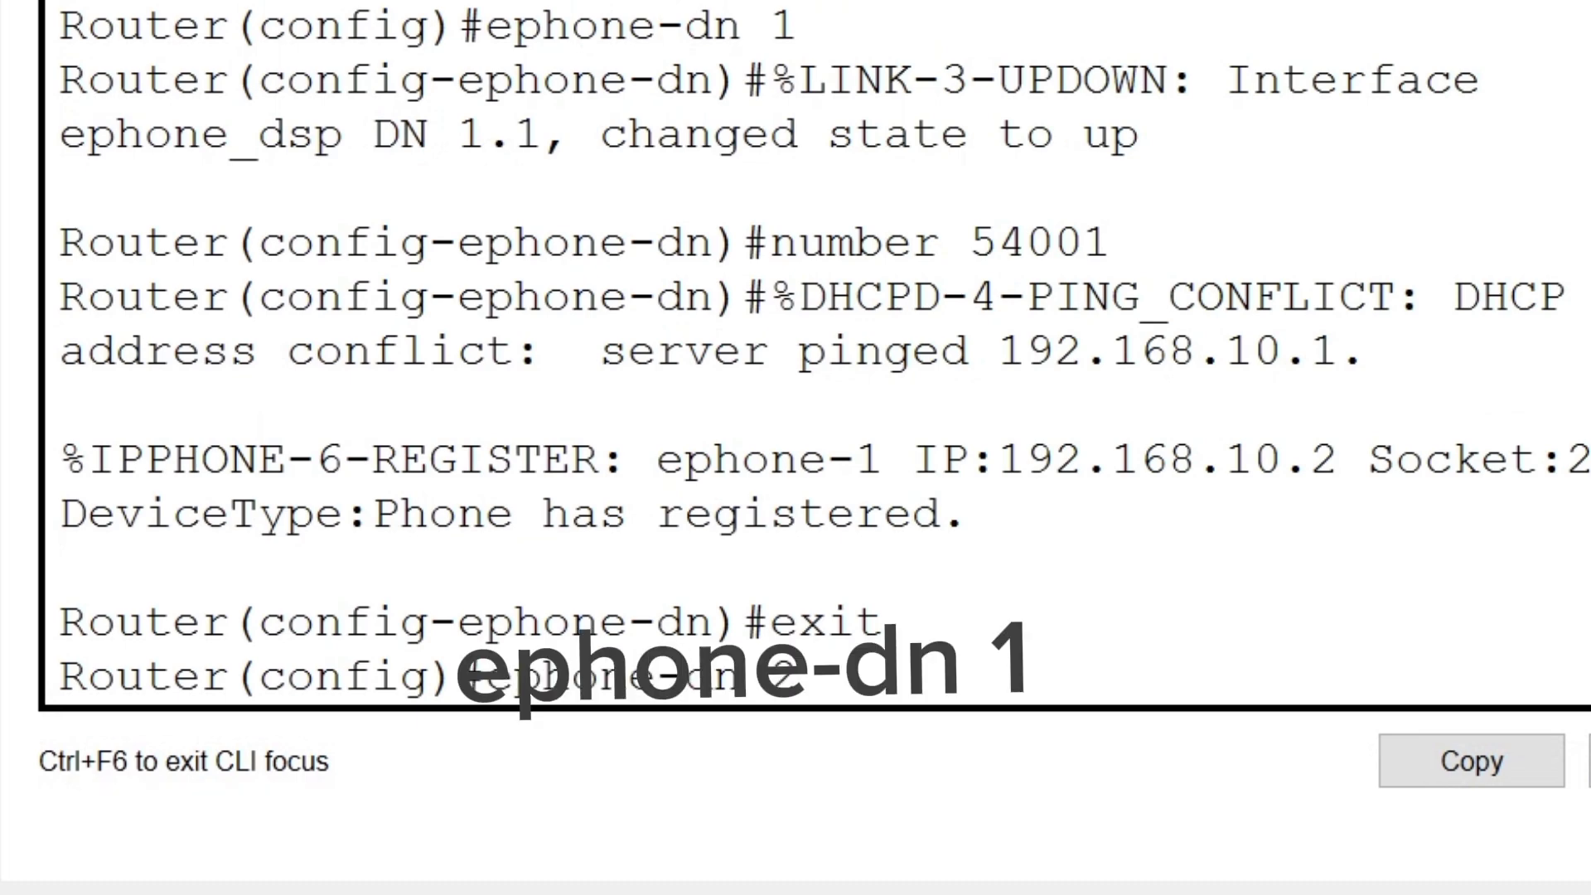
key(Return)
key(Return)
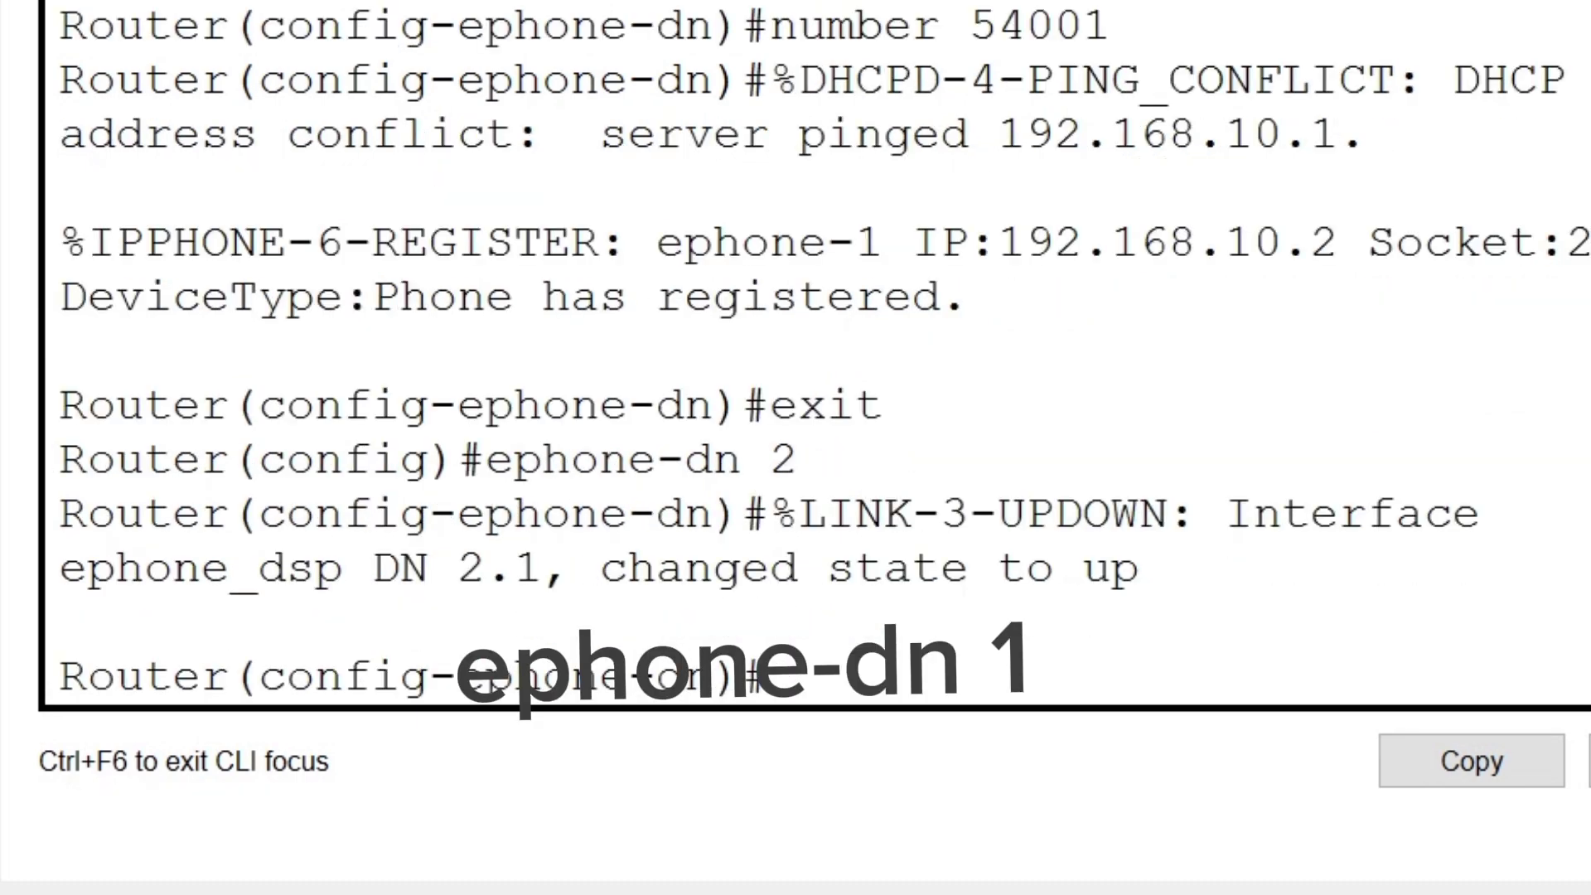
text(number 54)
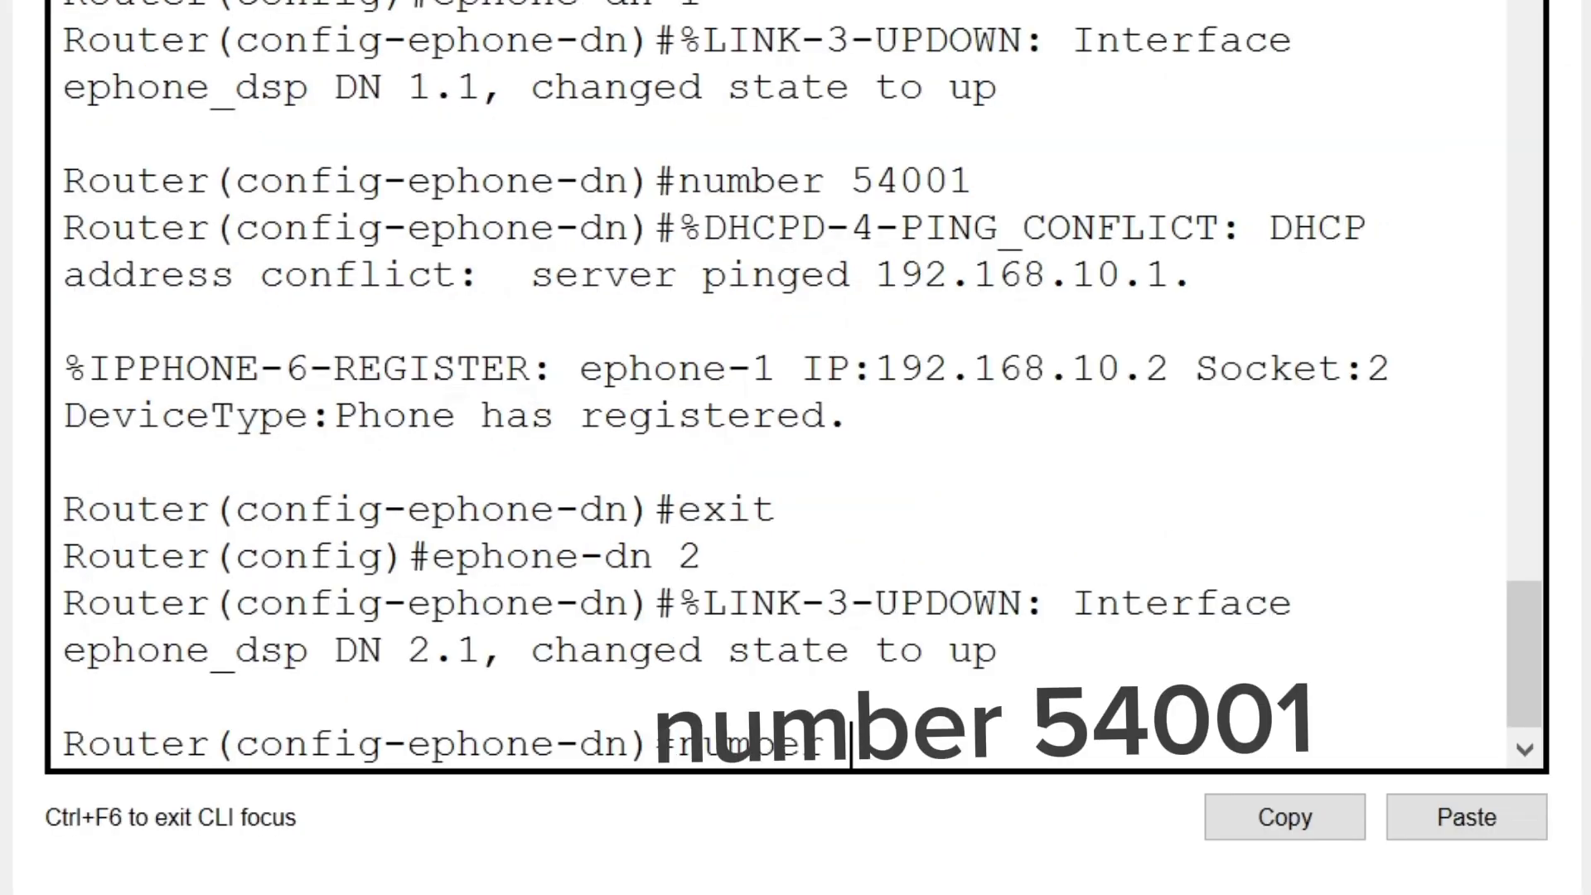
text(002)
key(Return)
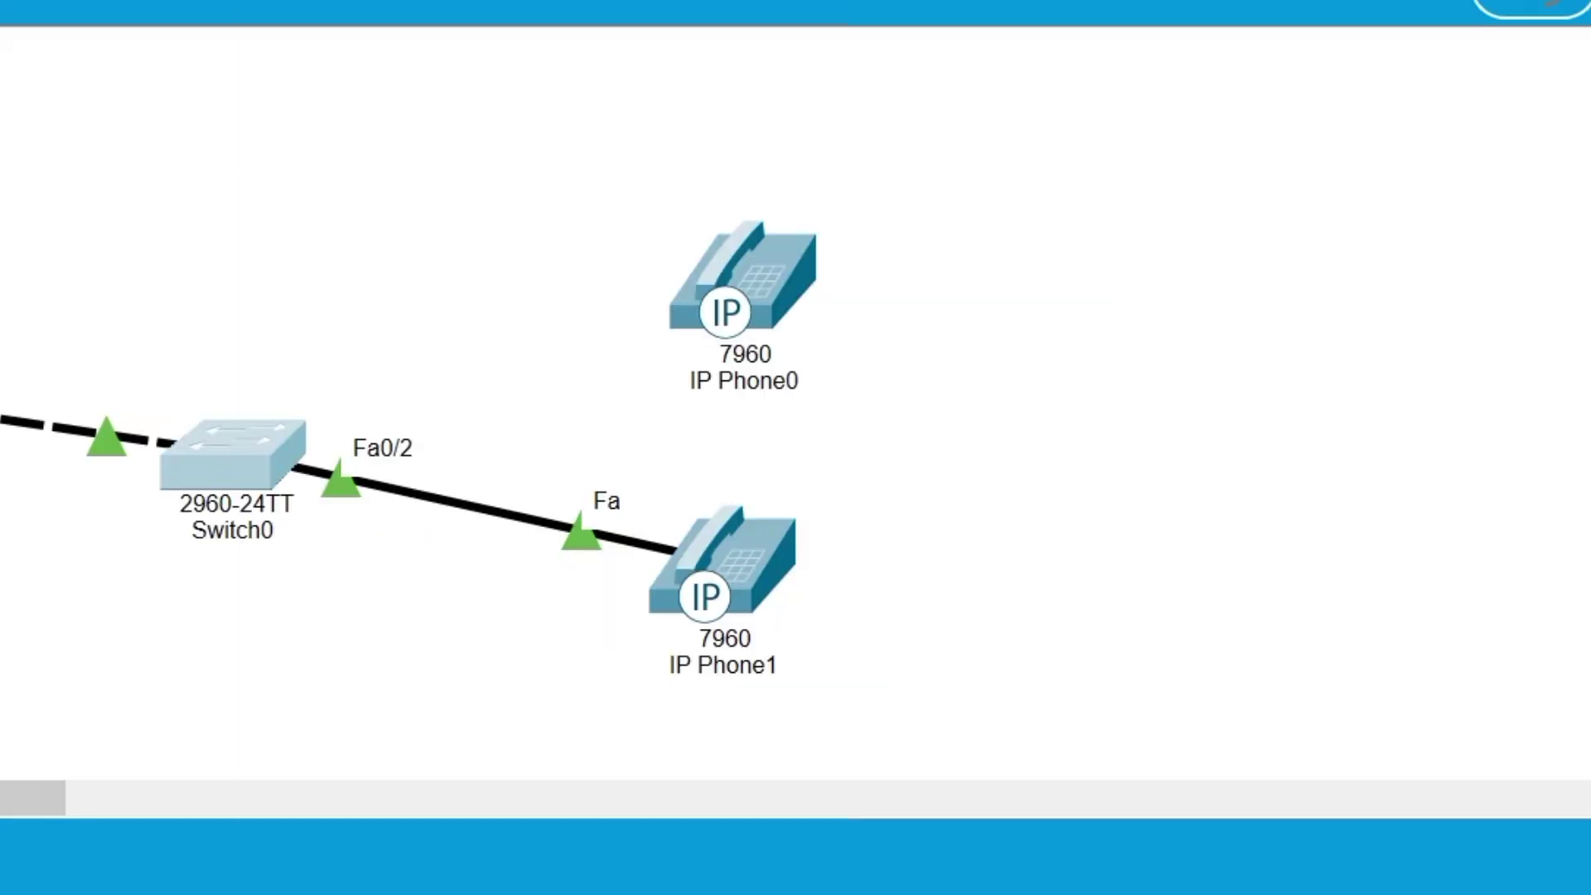
Step: Connect a FastEthernet port on Switch0 to the Switch port of IP Phone0 with a copper straight-through cable
click(238, 455)
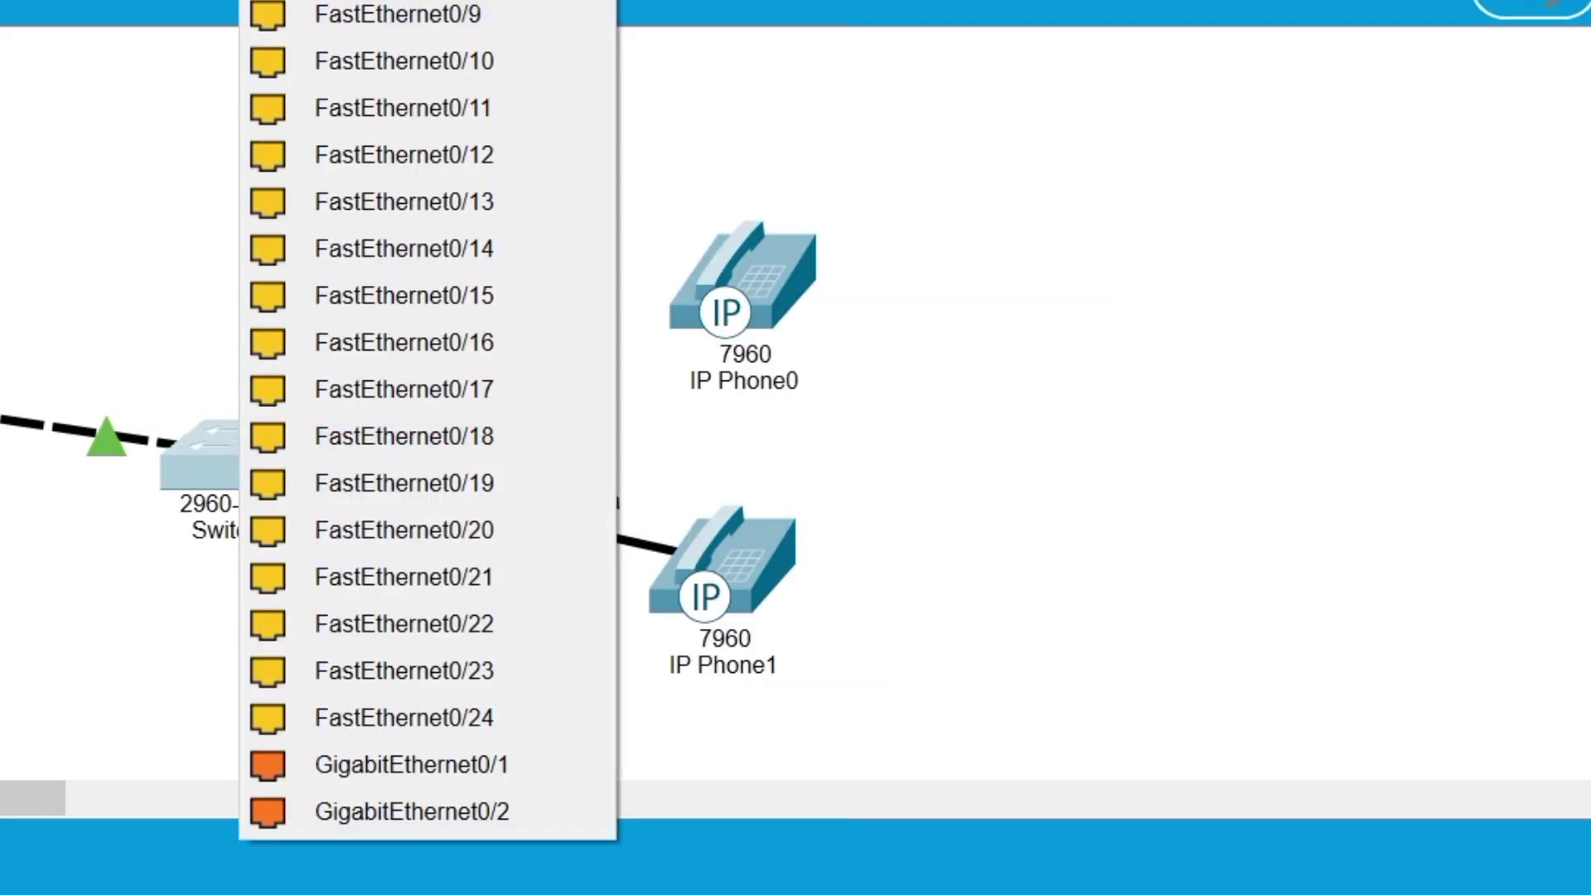
click(404, 14)
click(740, 249)
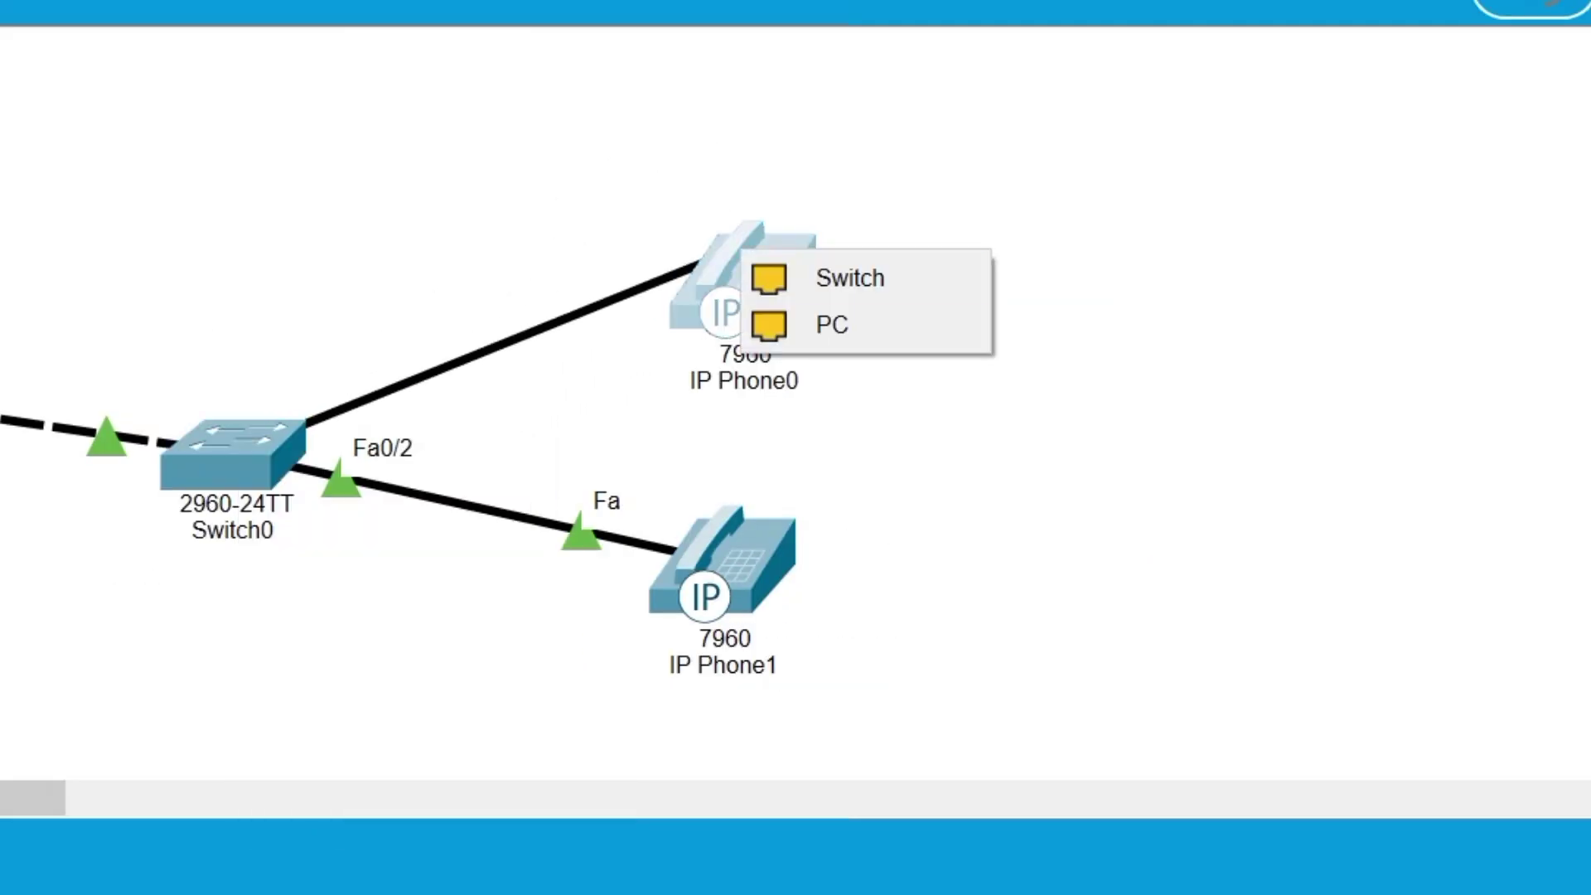
click(850, 278)
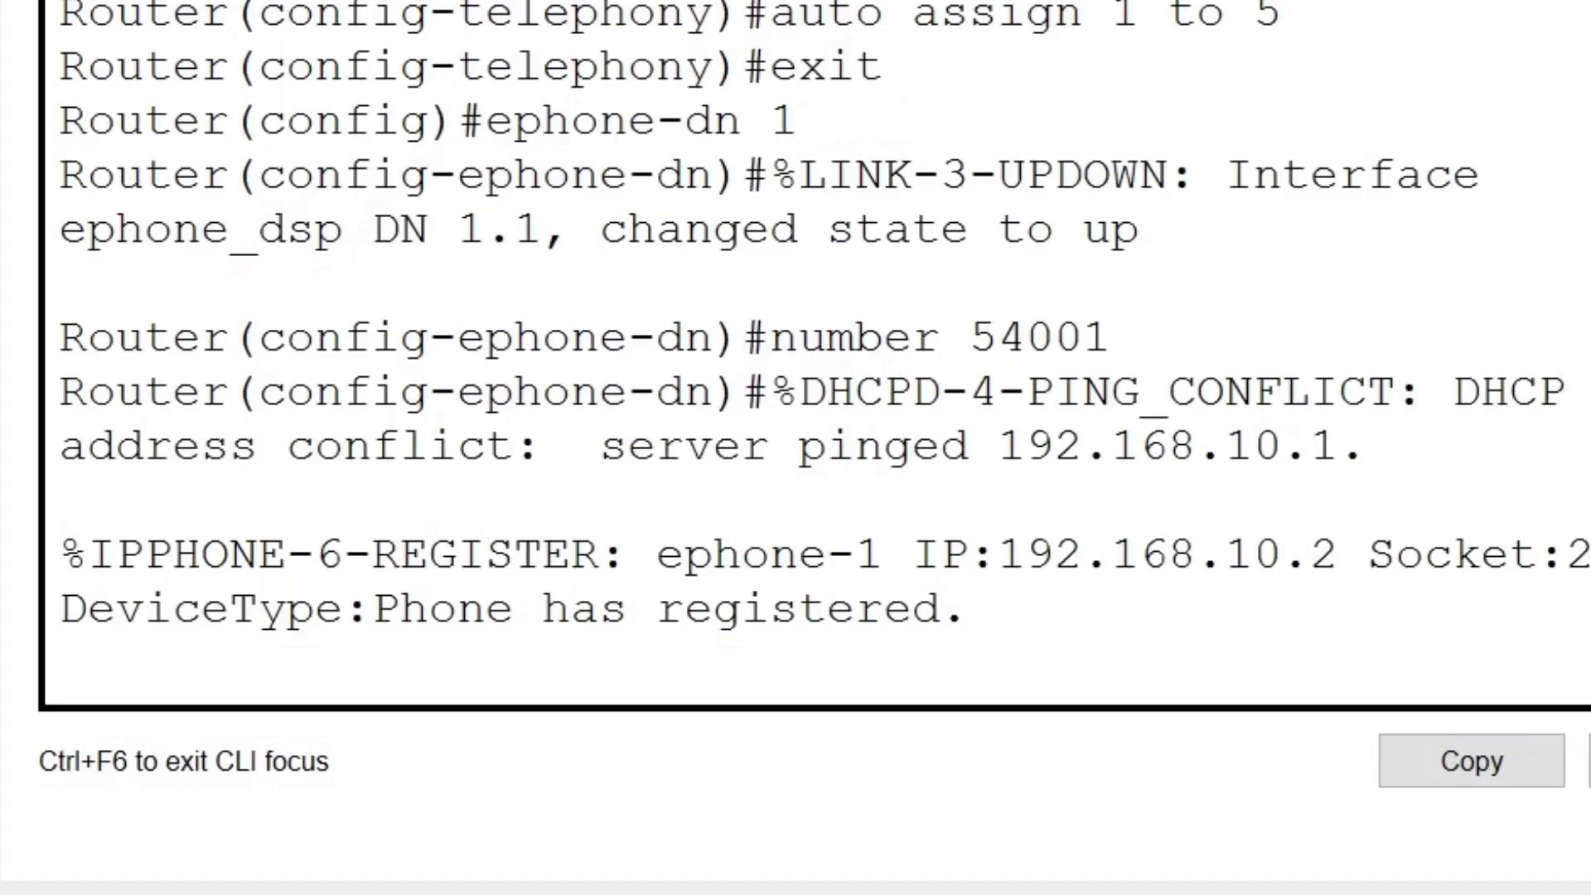
Step: On the router, exit the ephone-dn 1 configuration and configure ephone-dn 2 with line number 54002
key(Return)
text(exit)
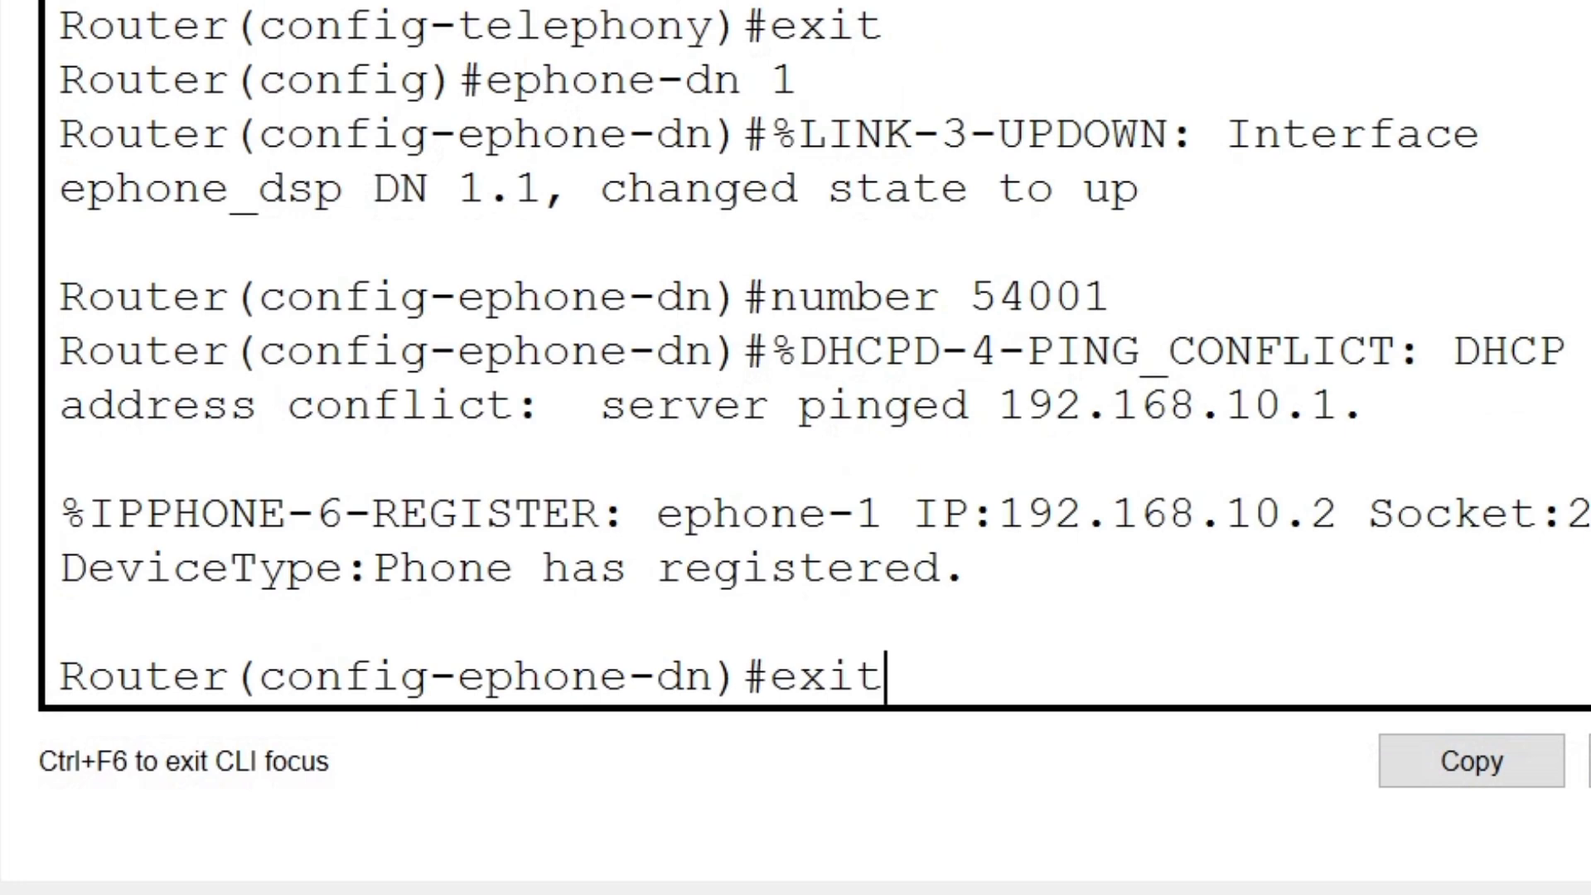
key(Return)
text(ephone)
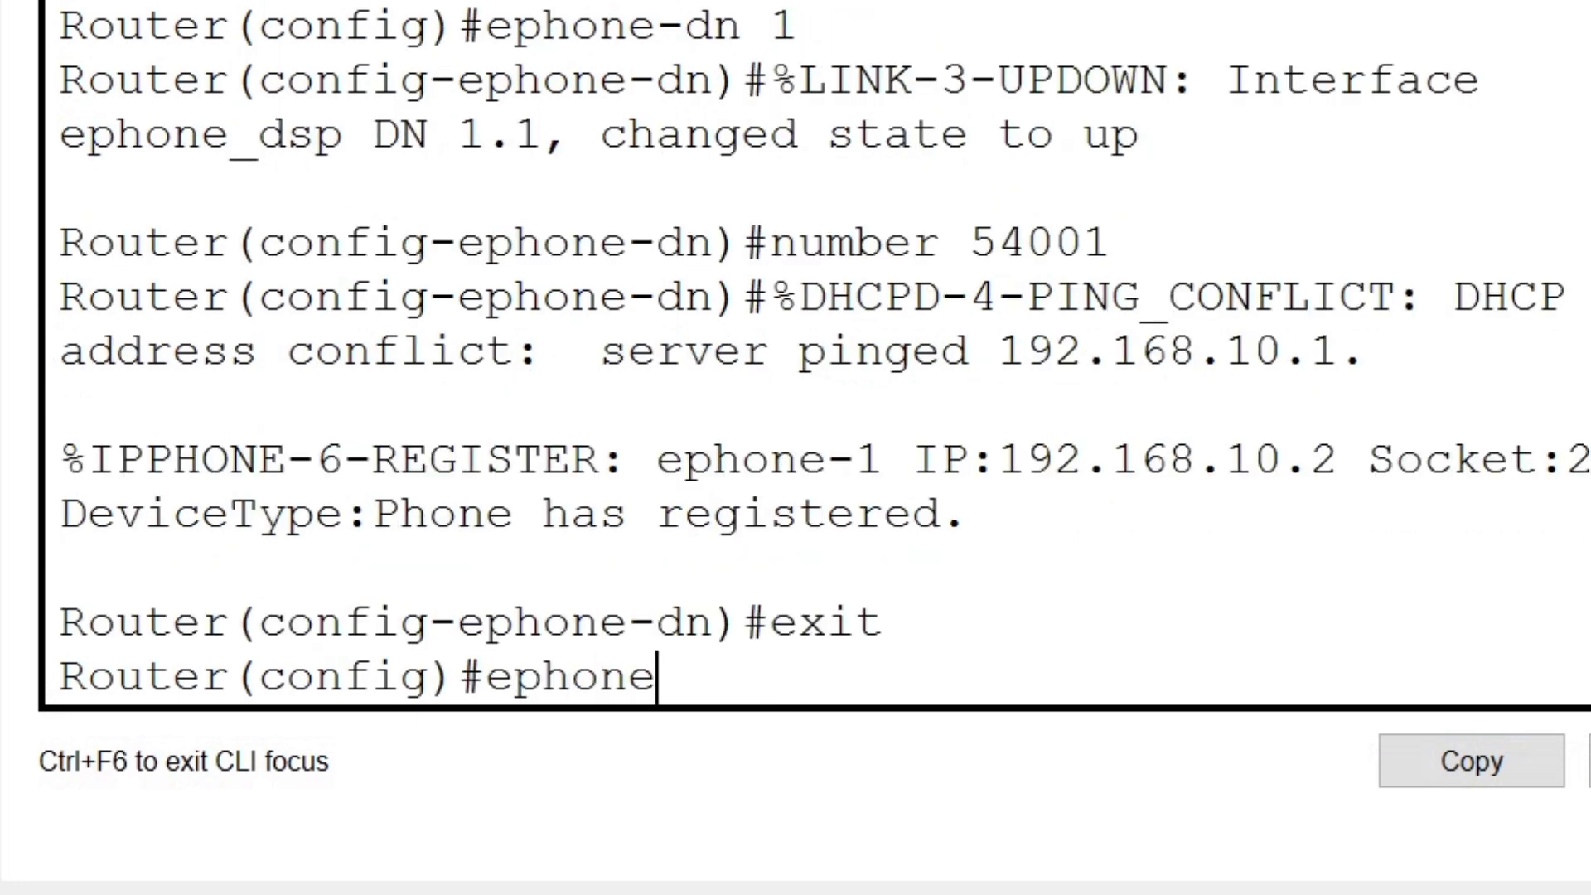
text(-dn 2)
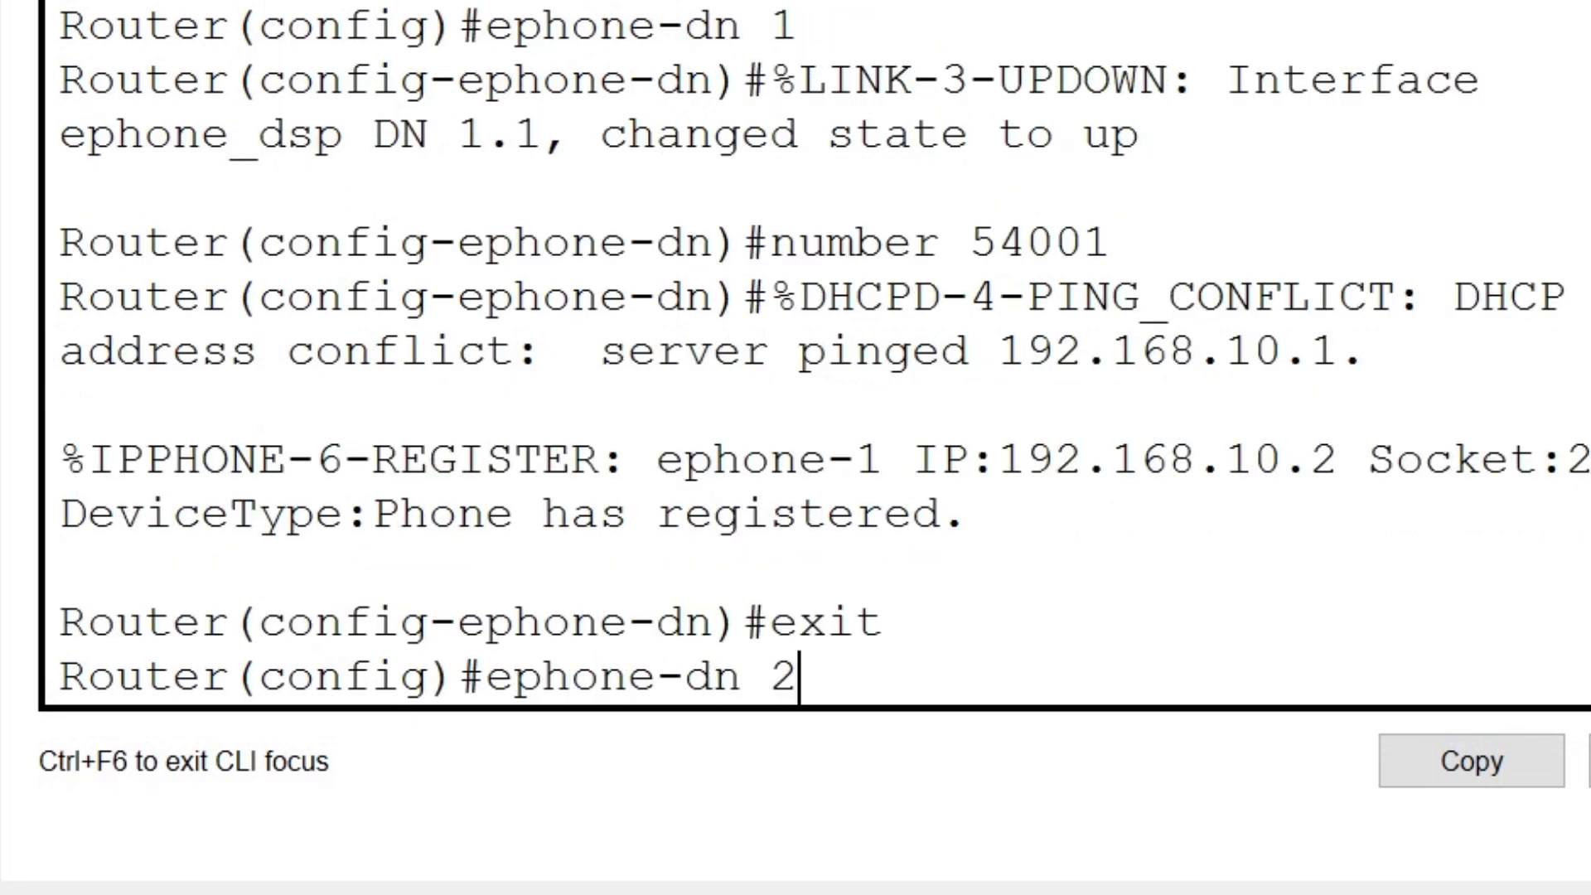
key(Return)
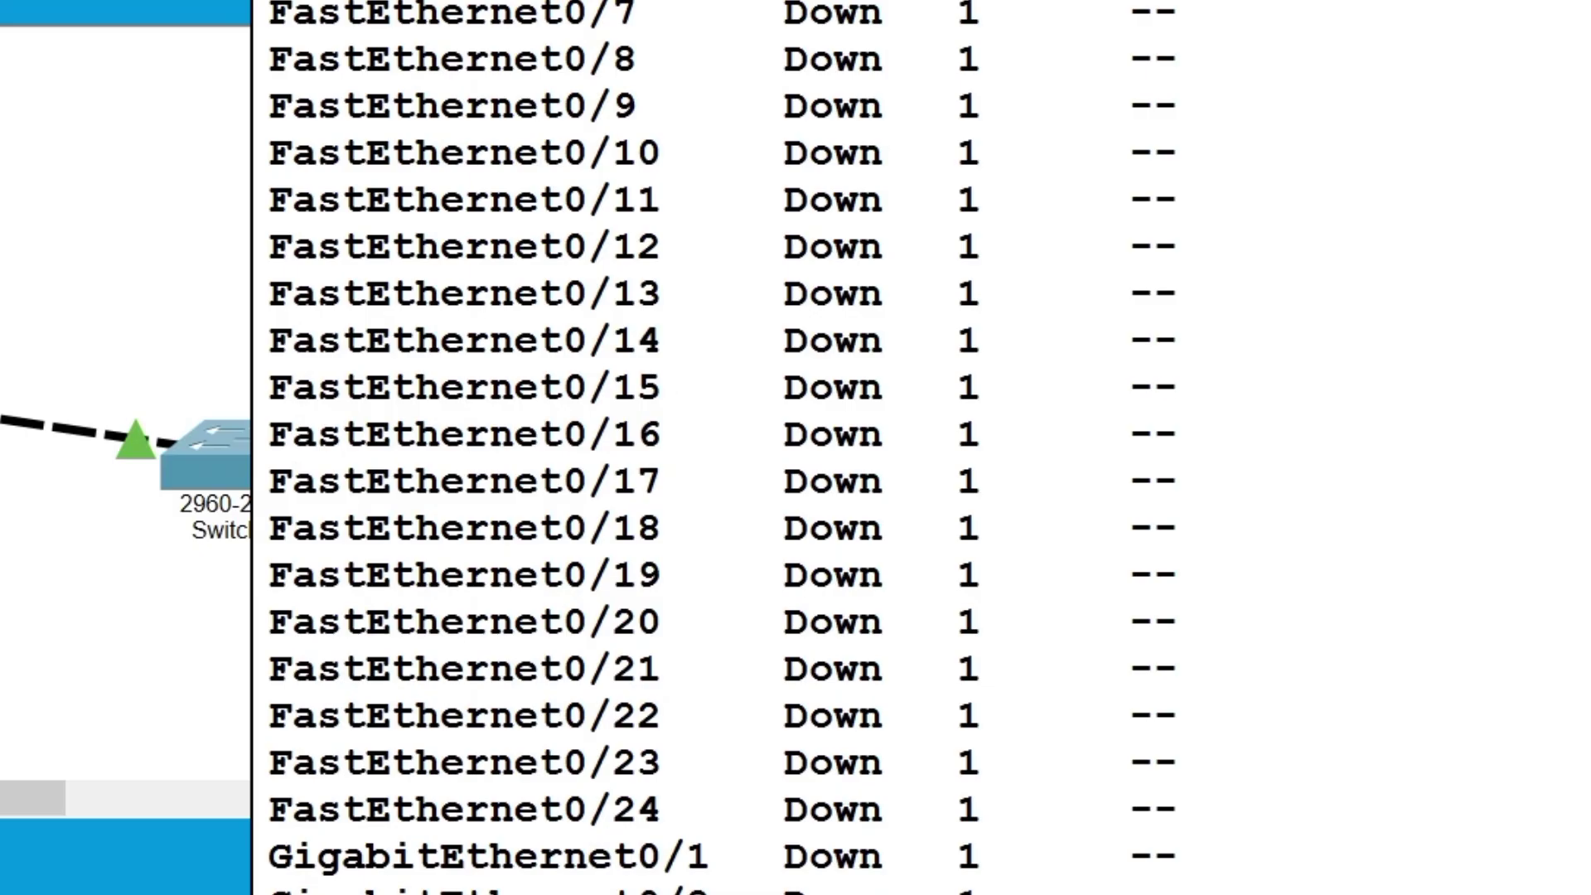
text(number )
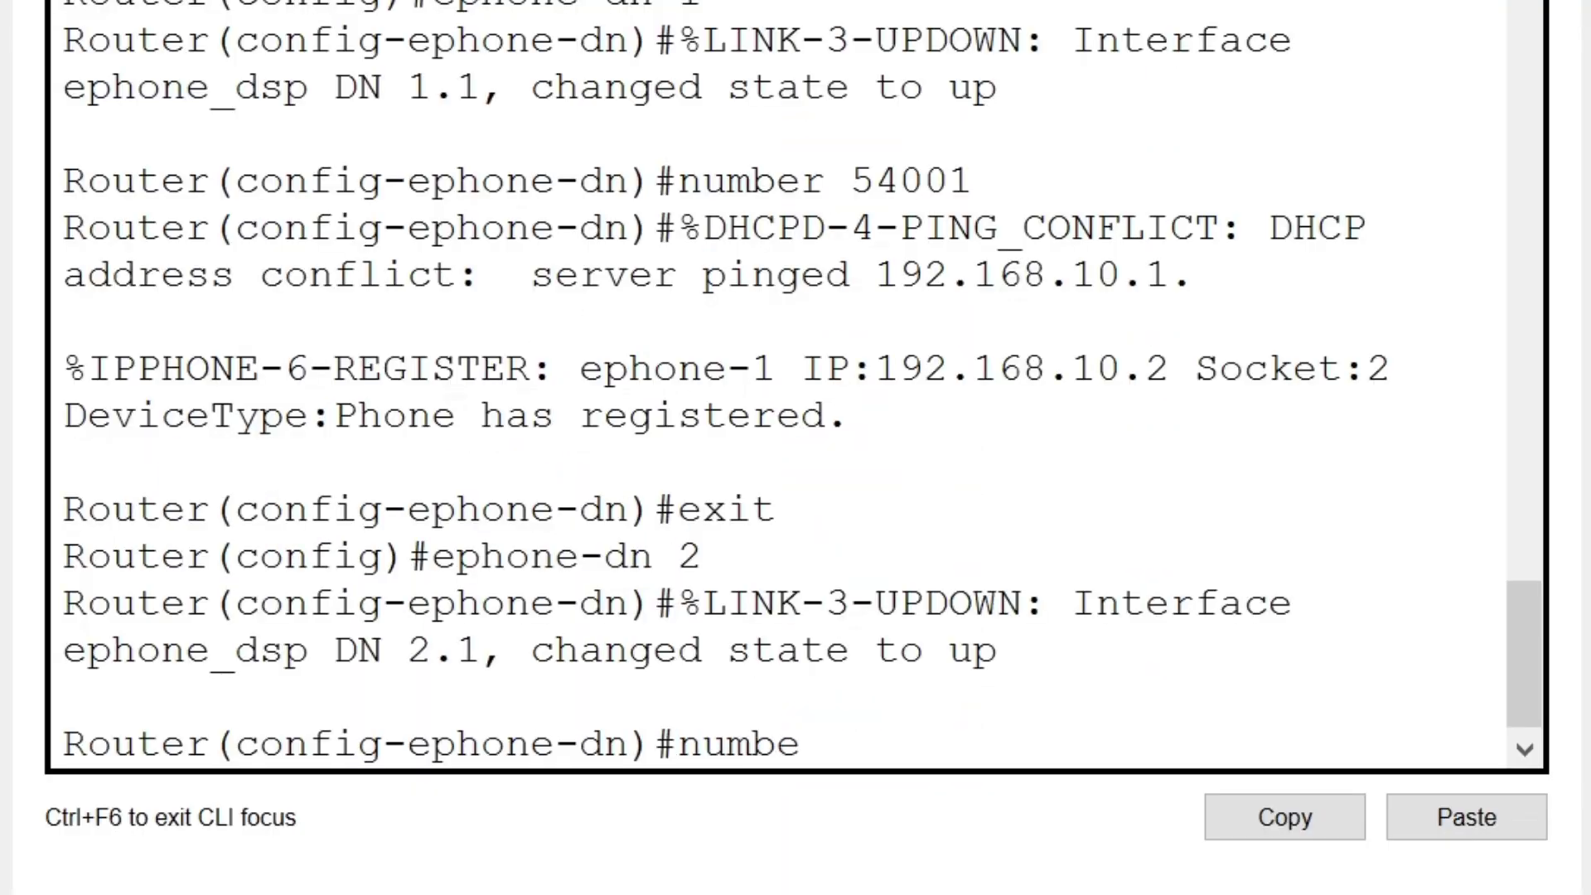
text(54002)
key(Return)
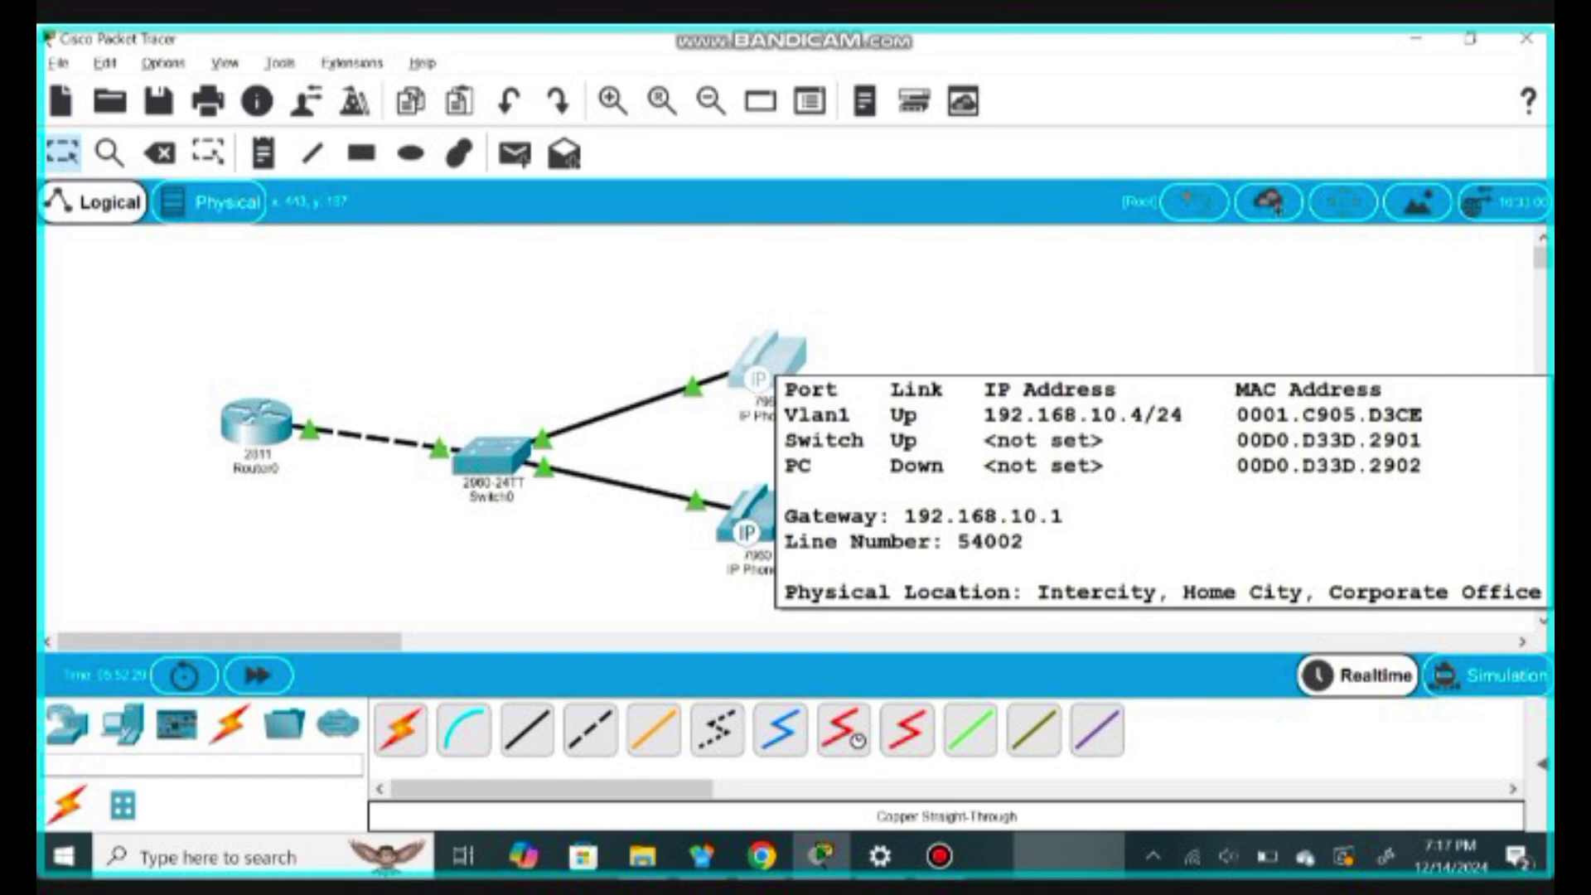
Step: Open IP Phone0, attach its VoIP power adapter and bring up its phone interface
click(766, 351)
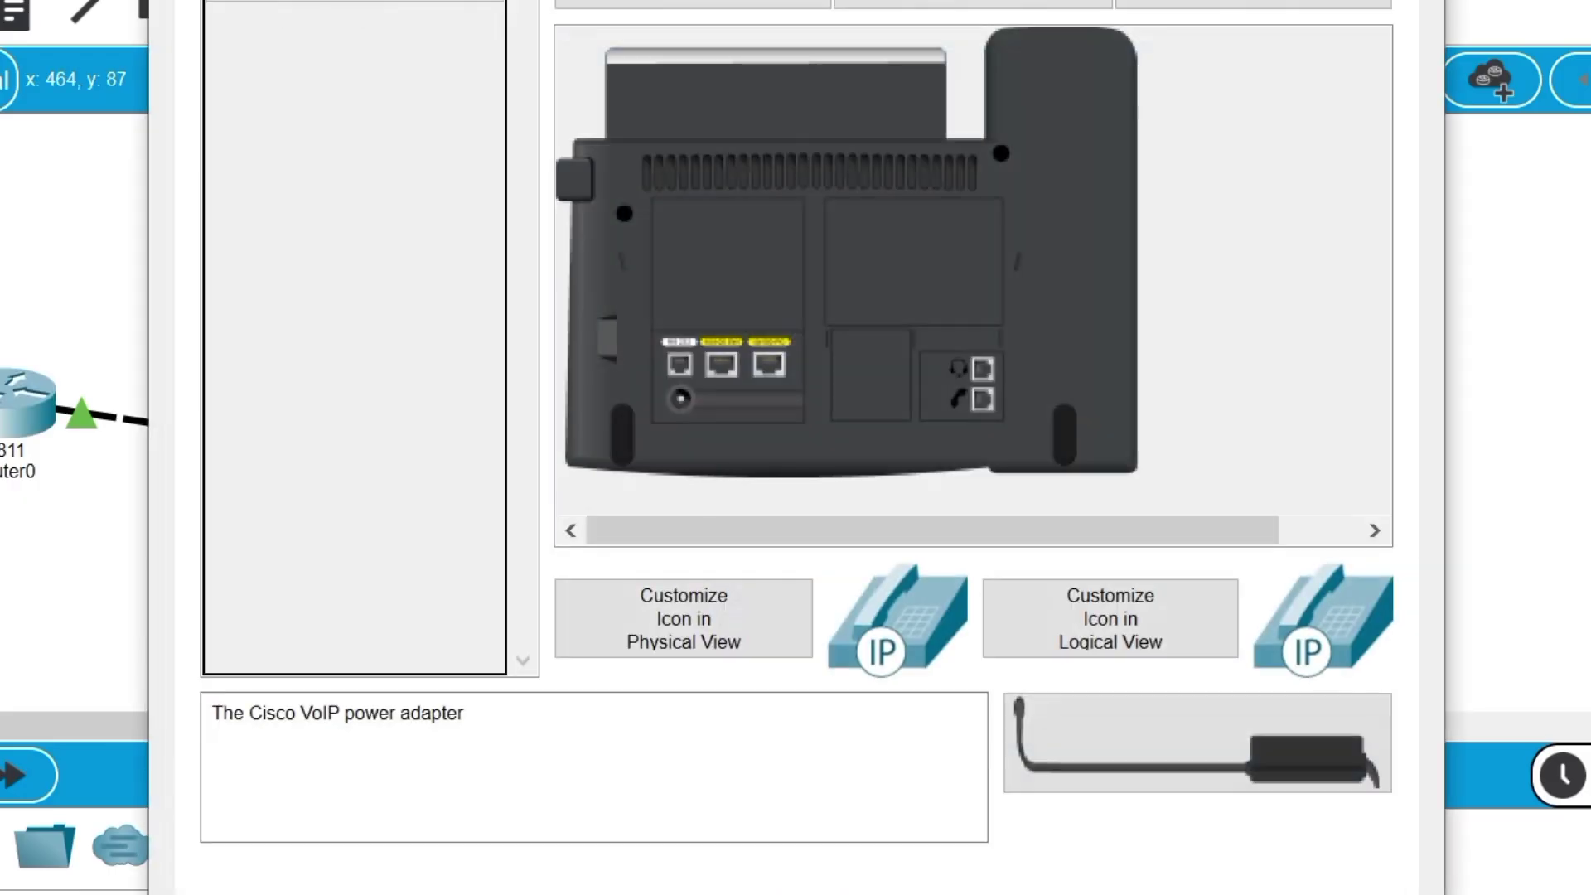
mouse_move(1197, 742)
mouse_down()
mouse_move(685, 504)
mouse_move(681, 402)
mouse_up()
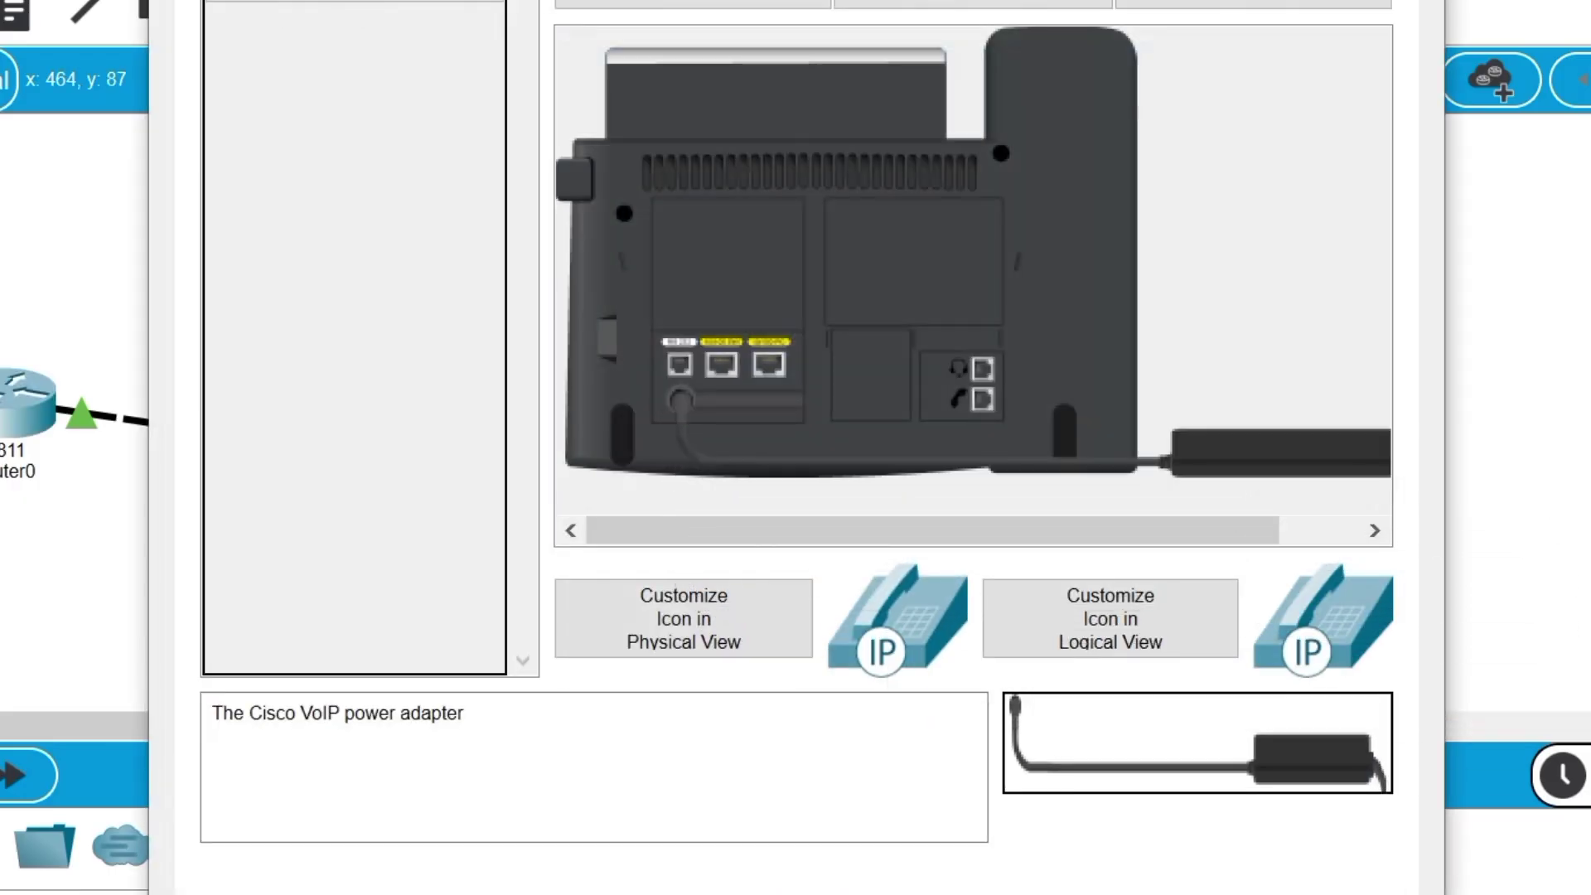
click(373, 0)
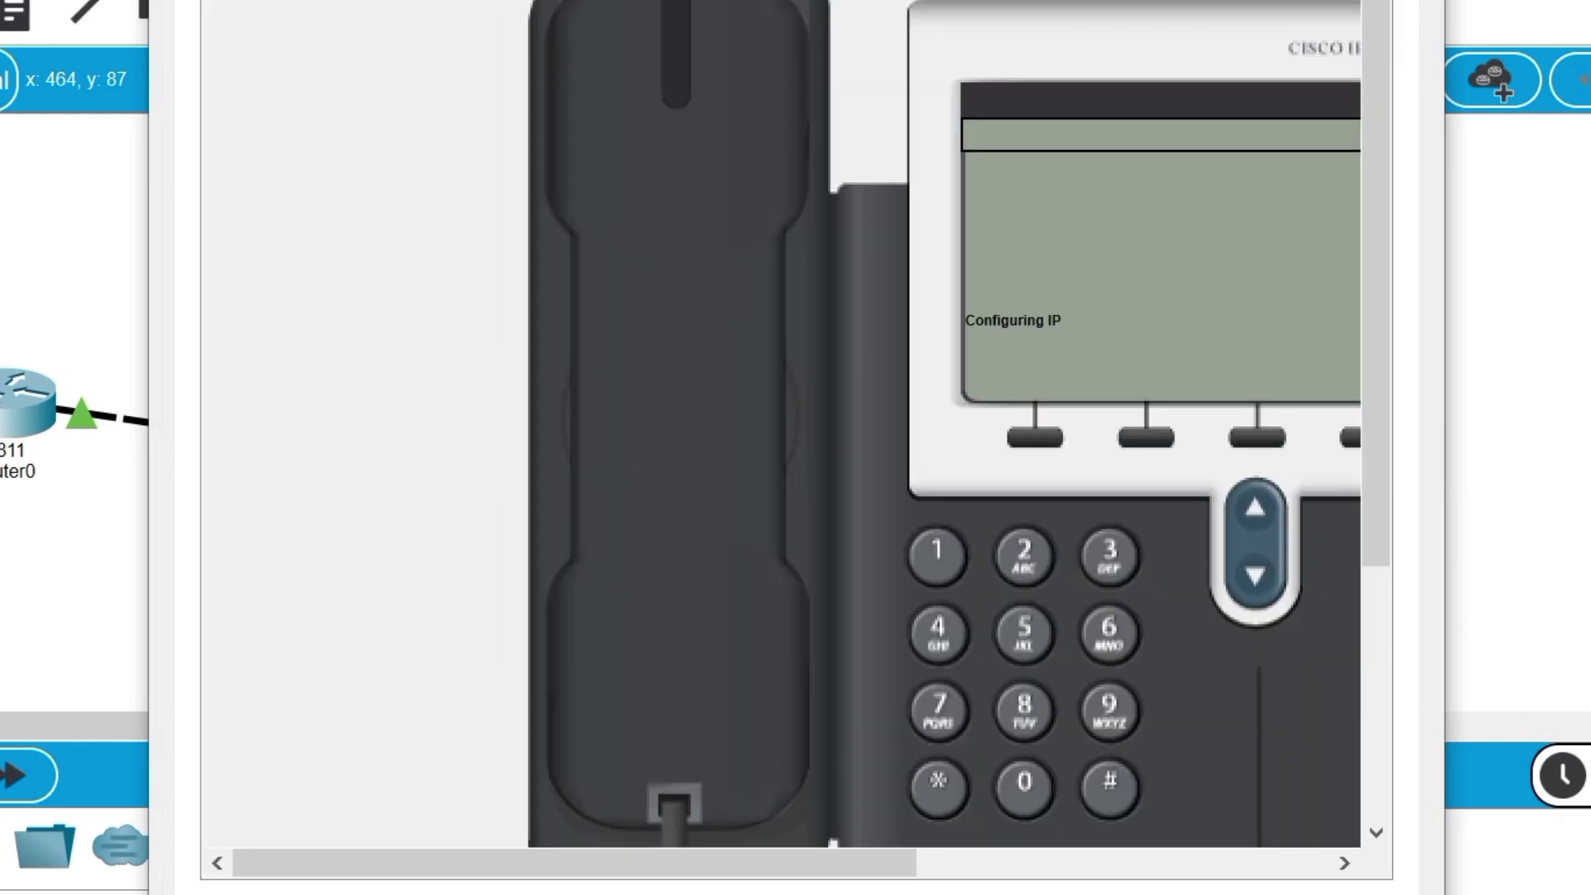
Step: Check the full display of IP Phone0 and close its window
drag(574, 863, 804, 862)
drag(745, 0, 732, 0)
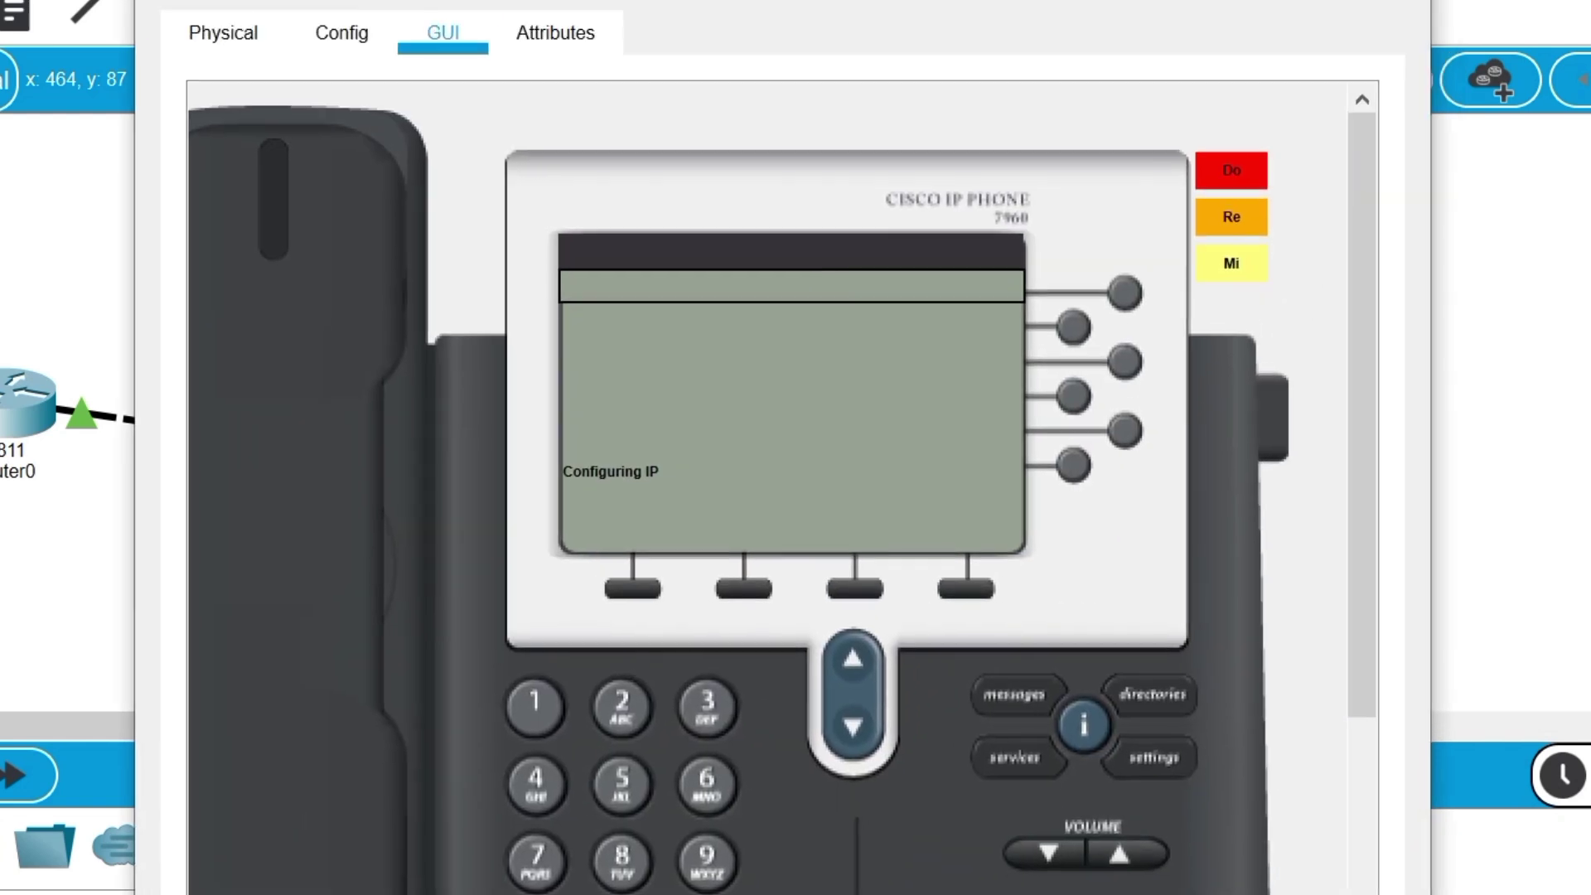
click(1393, 0)
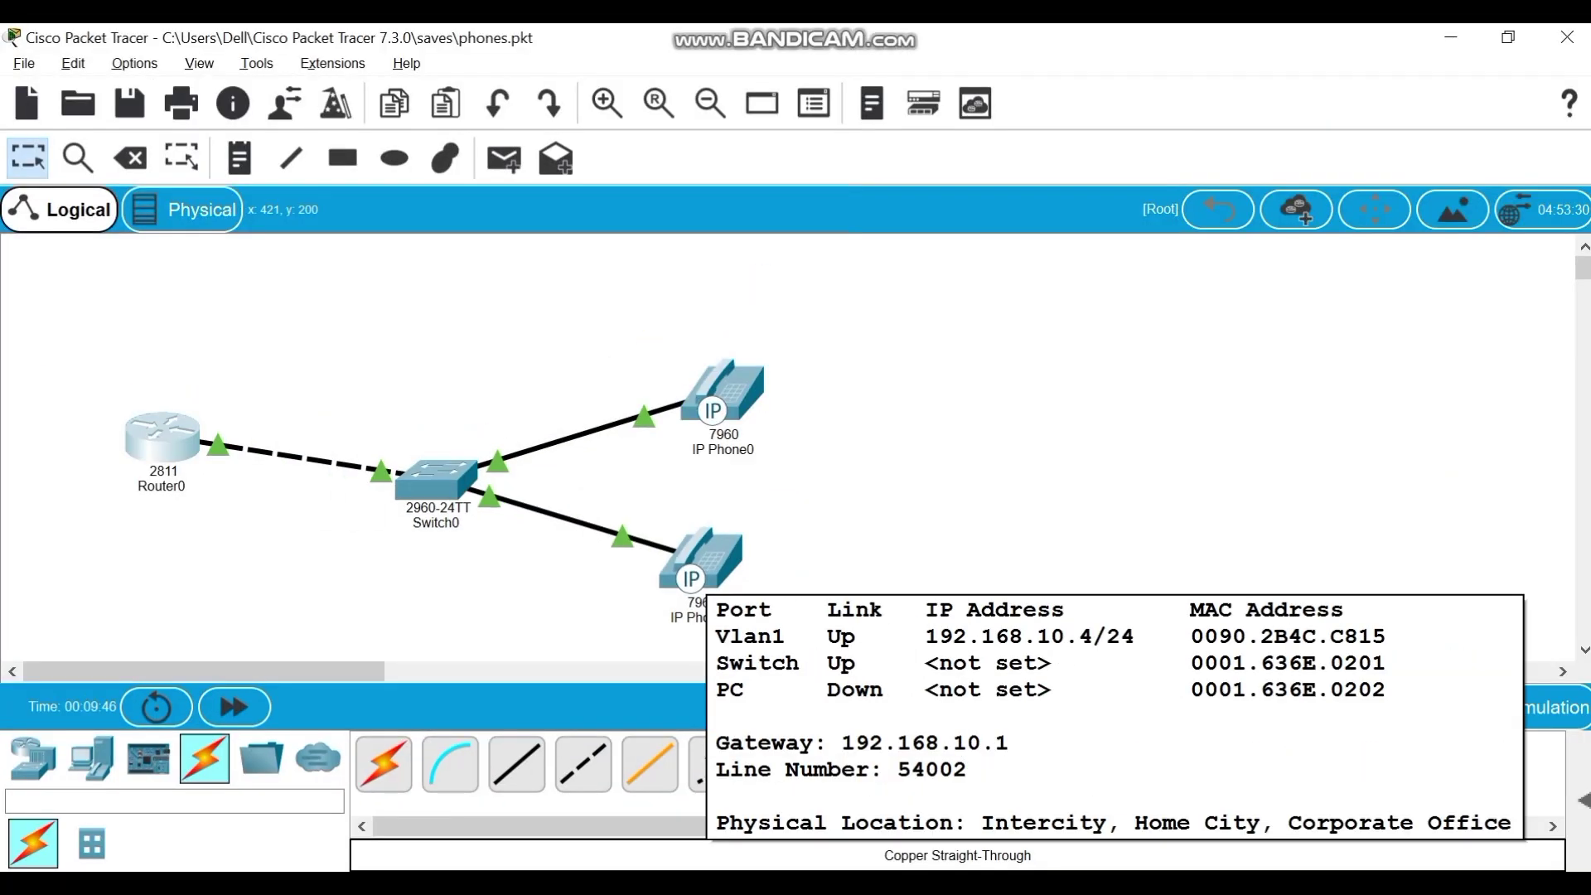
Step: Open IP Phone1's phone interface, dial 54001, lift the handset to place the call and minimize the window
click(701, 569)
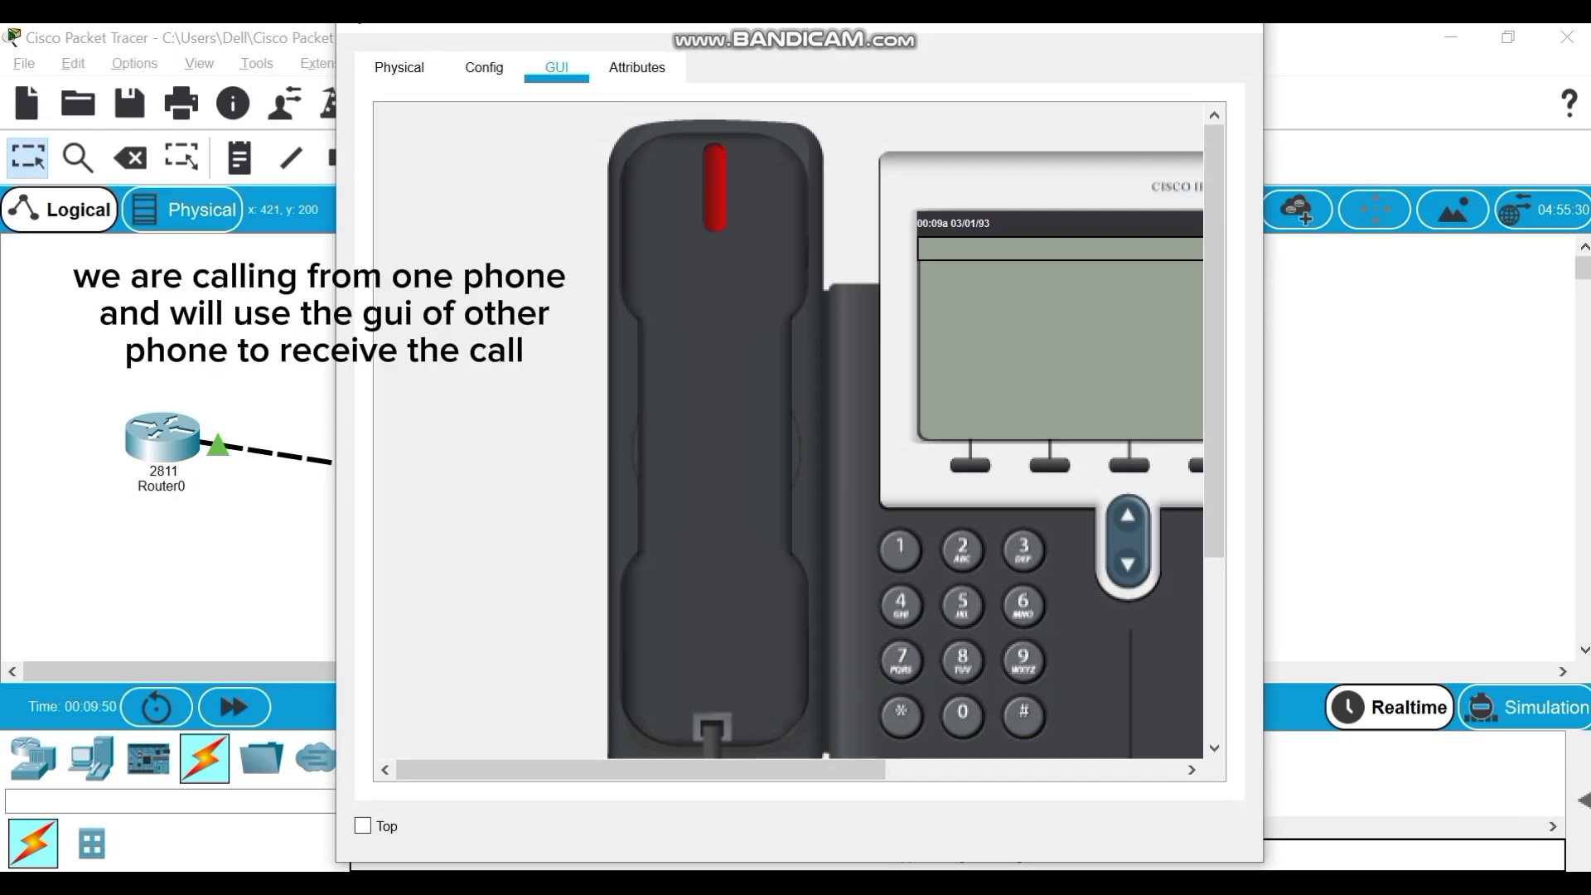
click(962, 603)
click(901, 603)
click(962, 712)
click(962, 712)
click(900, 547)
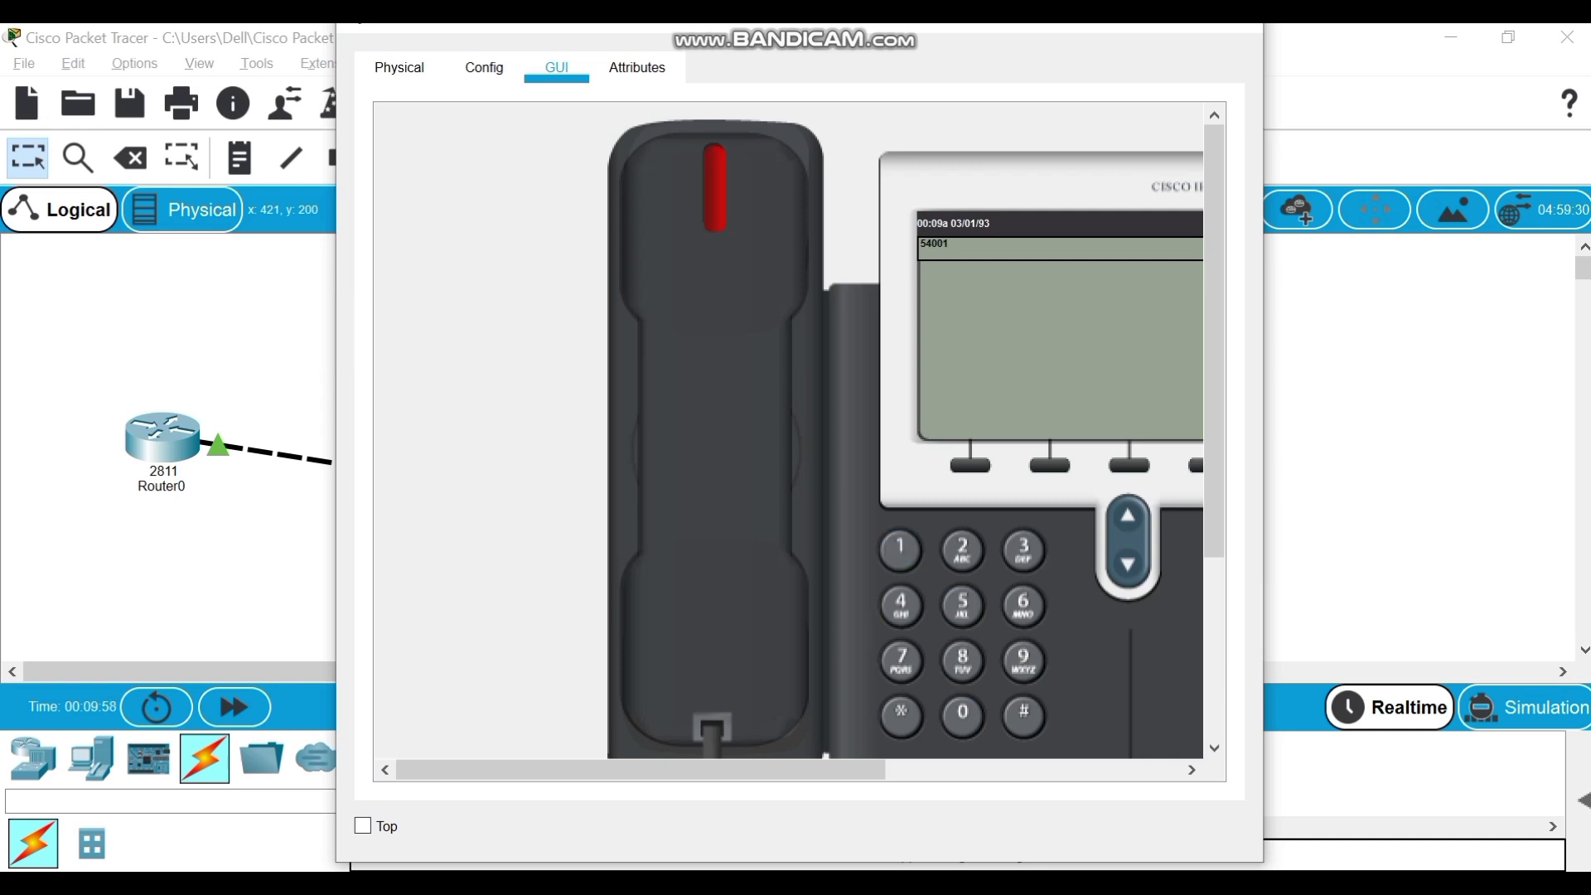
click(714, 447)
drag(978, 28, 907, 102)
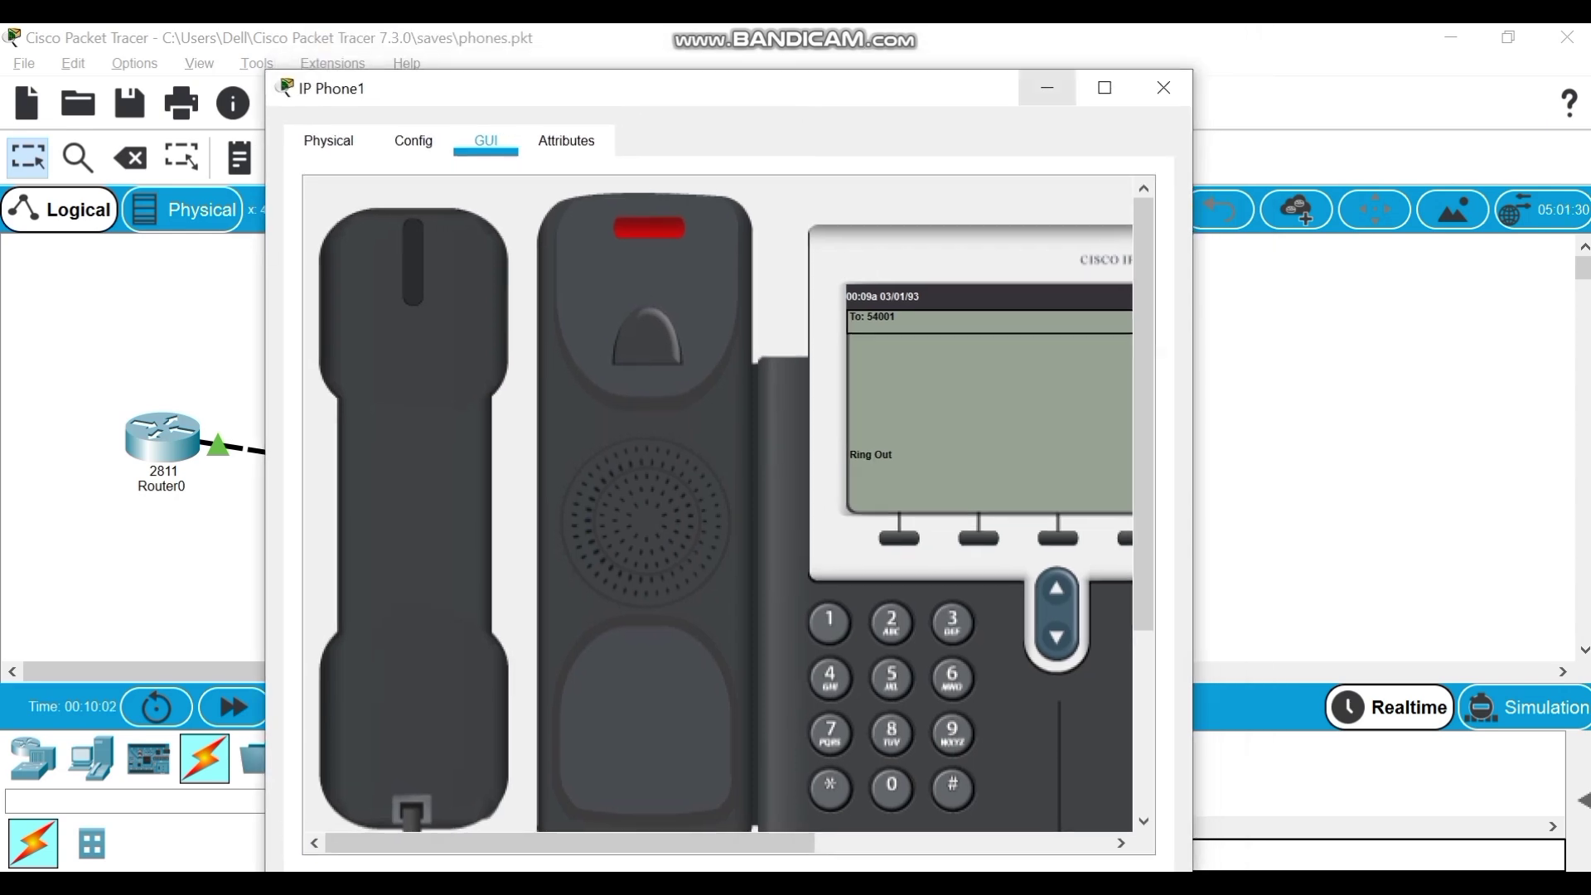
click(1047, 88)
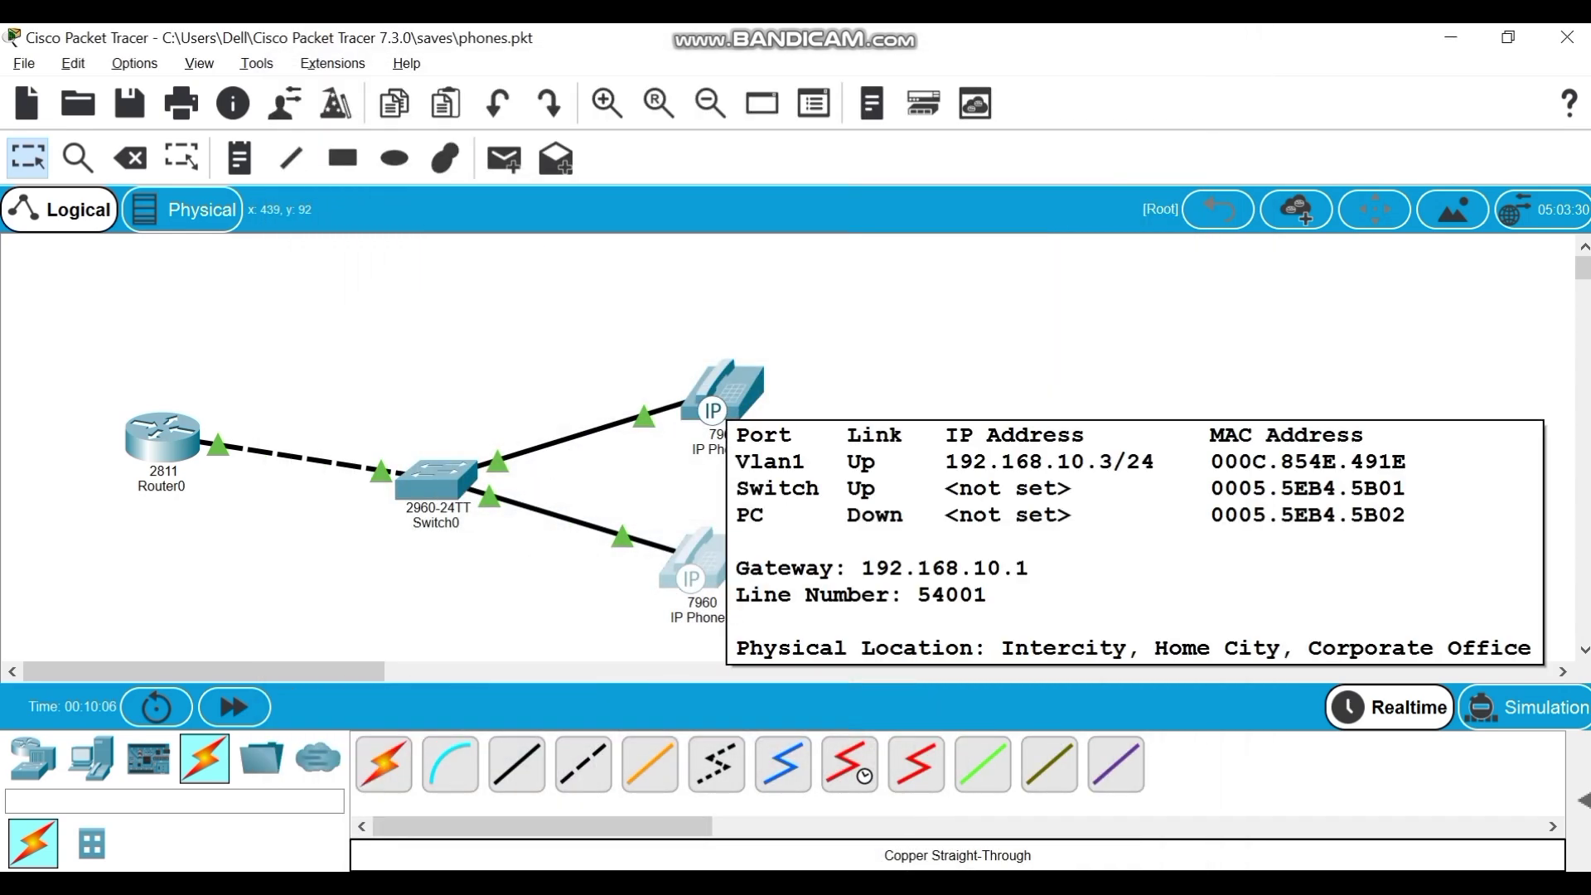
Step: Bring up IP Phone0's phone interface, answer the incoming call from 54002 and close the window
click(719, 389)
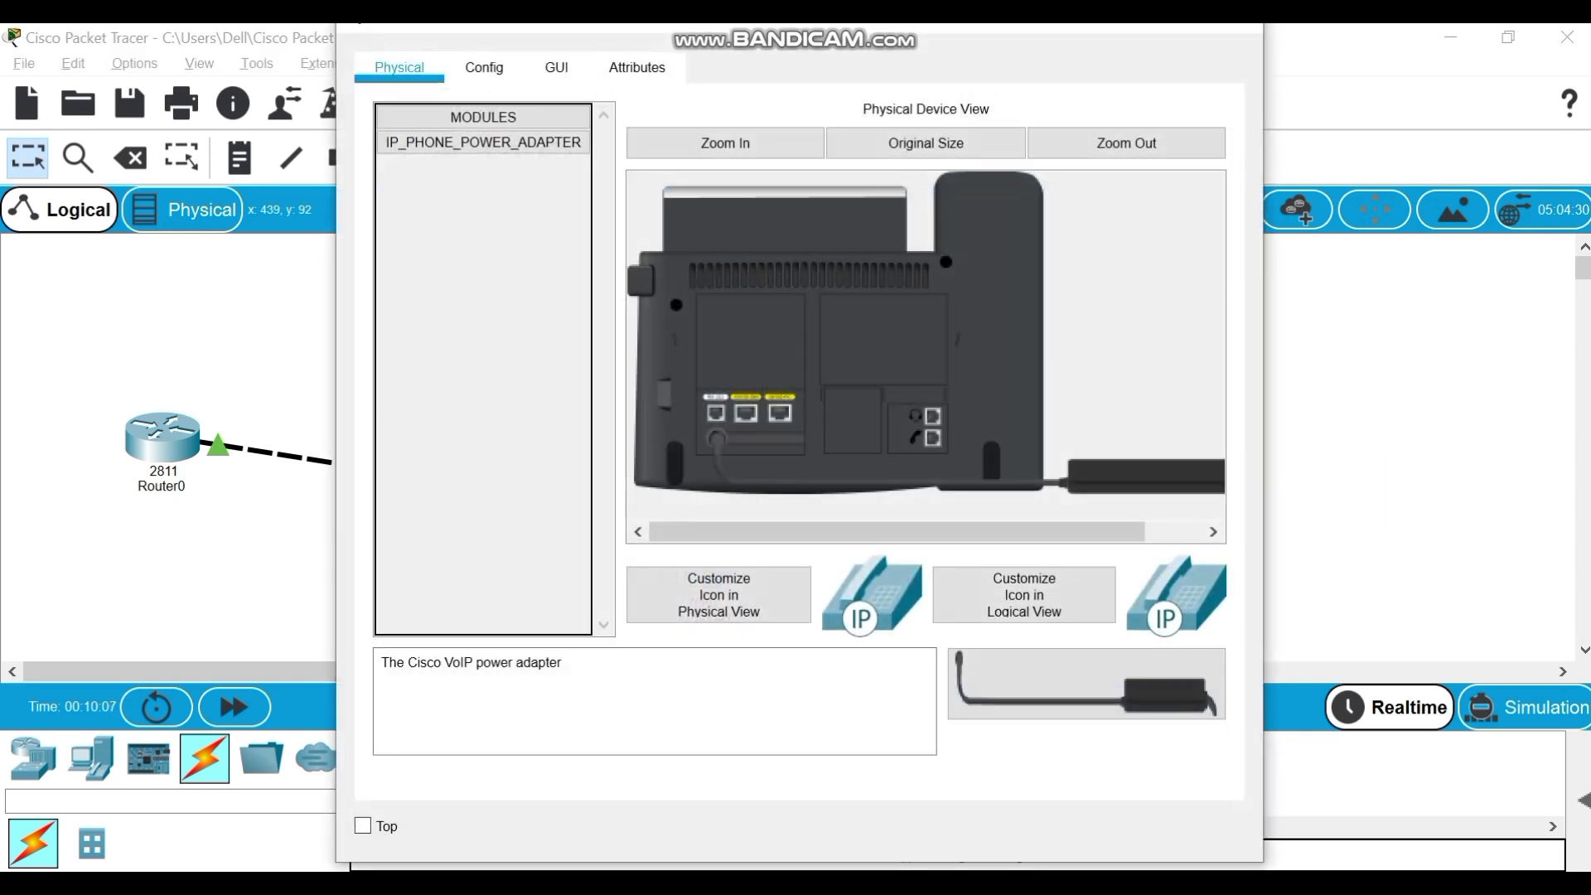
click(556, 67)
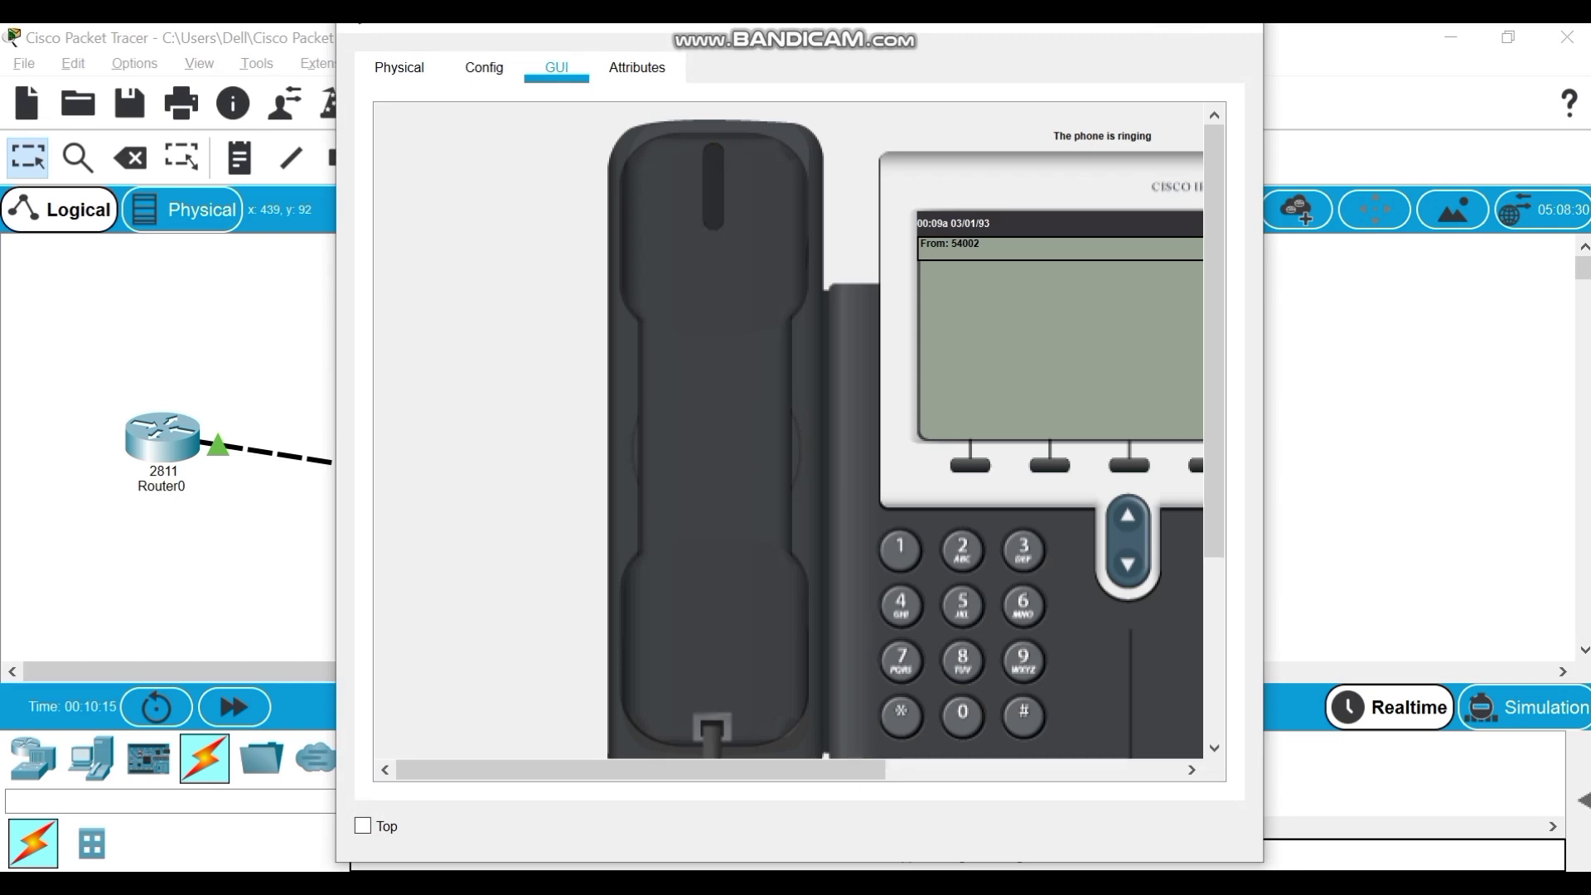
click(714, 439)
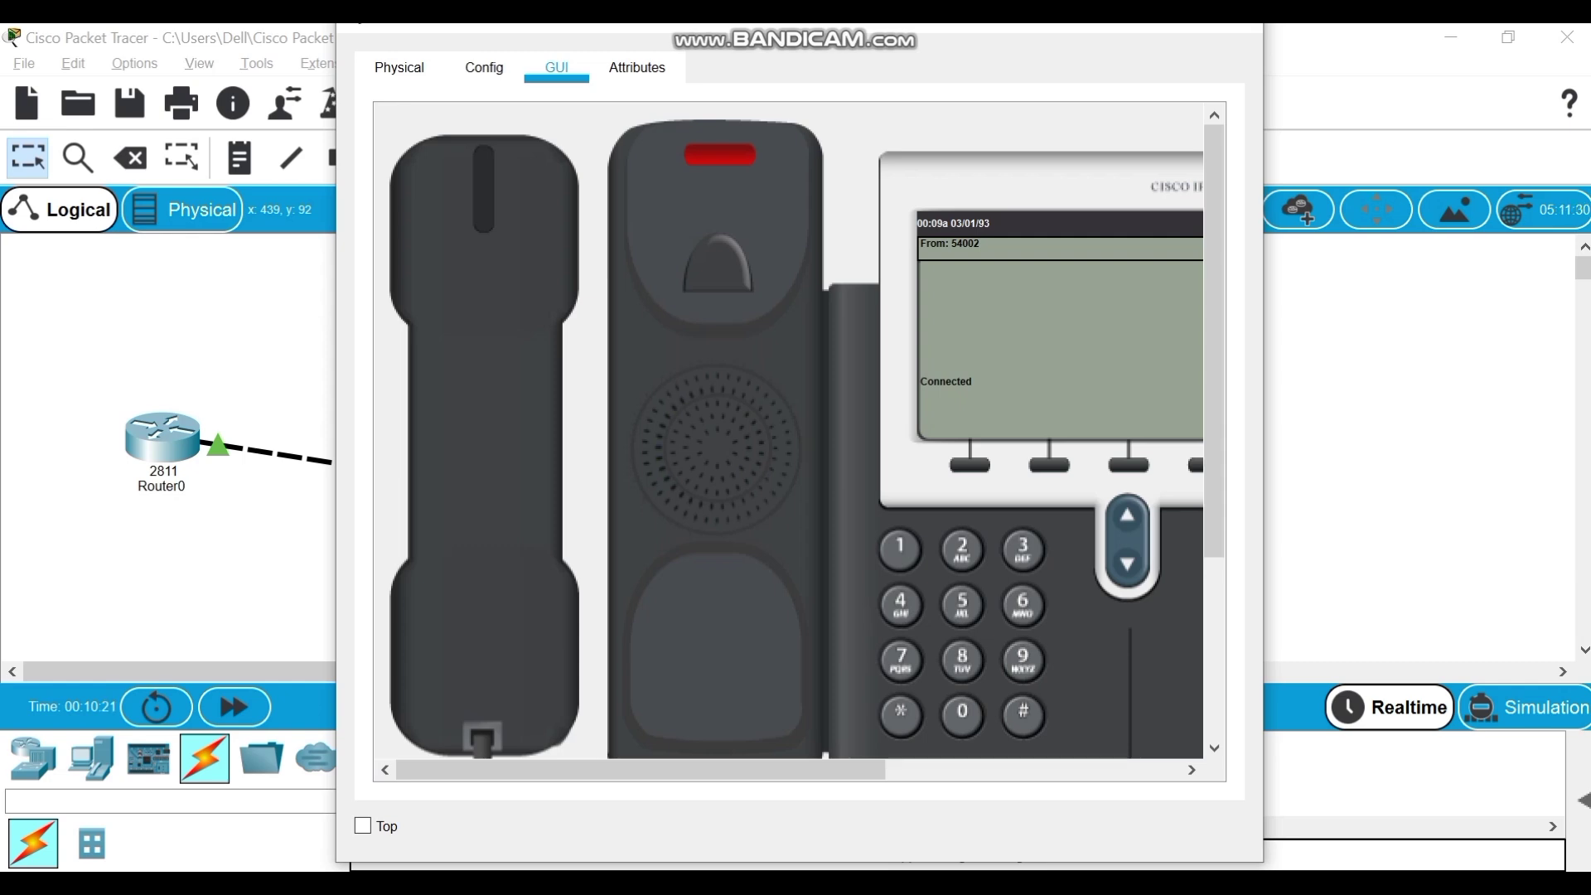
drag(873, 34, 819, 93)
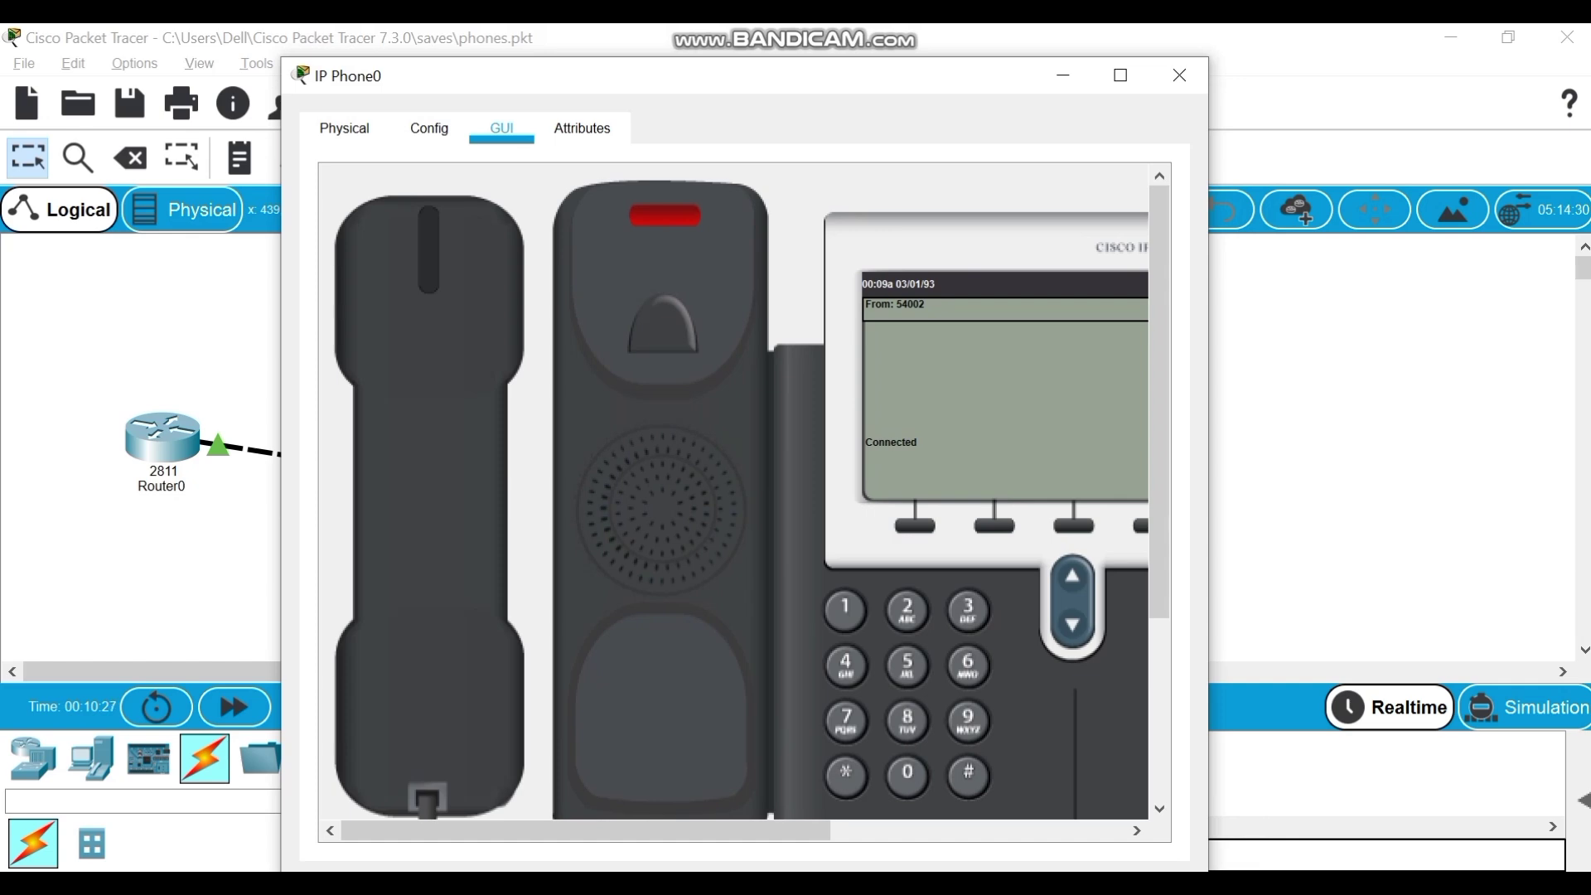
click(1179, 76)
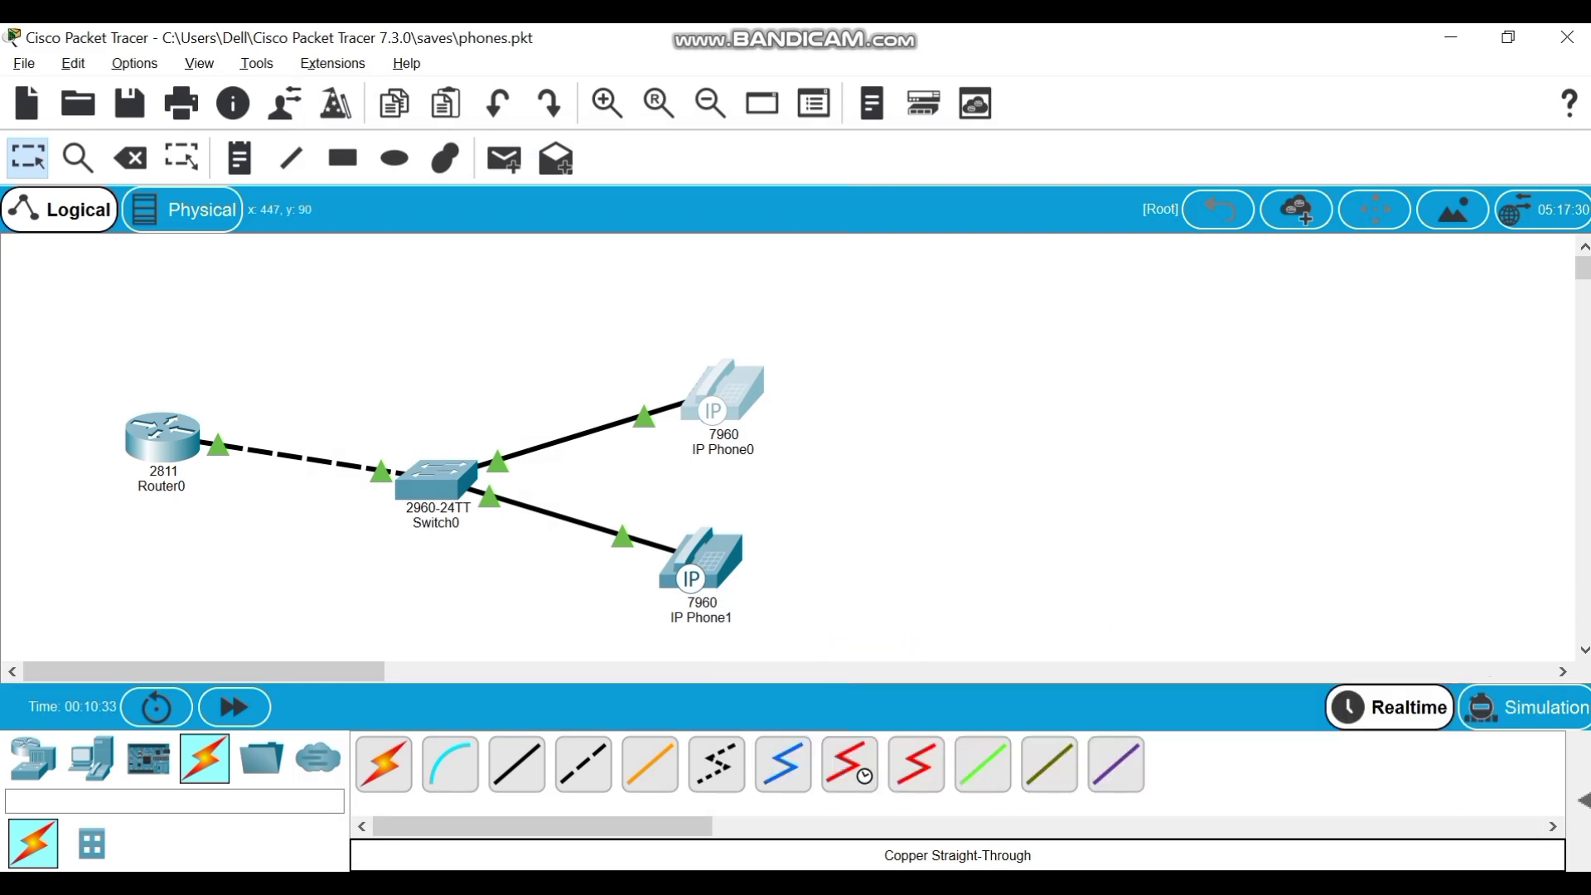
Step: On IP Phone0, hang up the handset, dial 54002, lift the handset to place the call and minimize the window
click(740, 384)
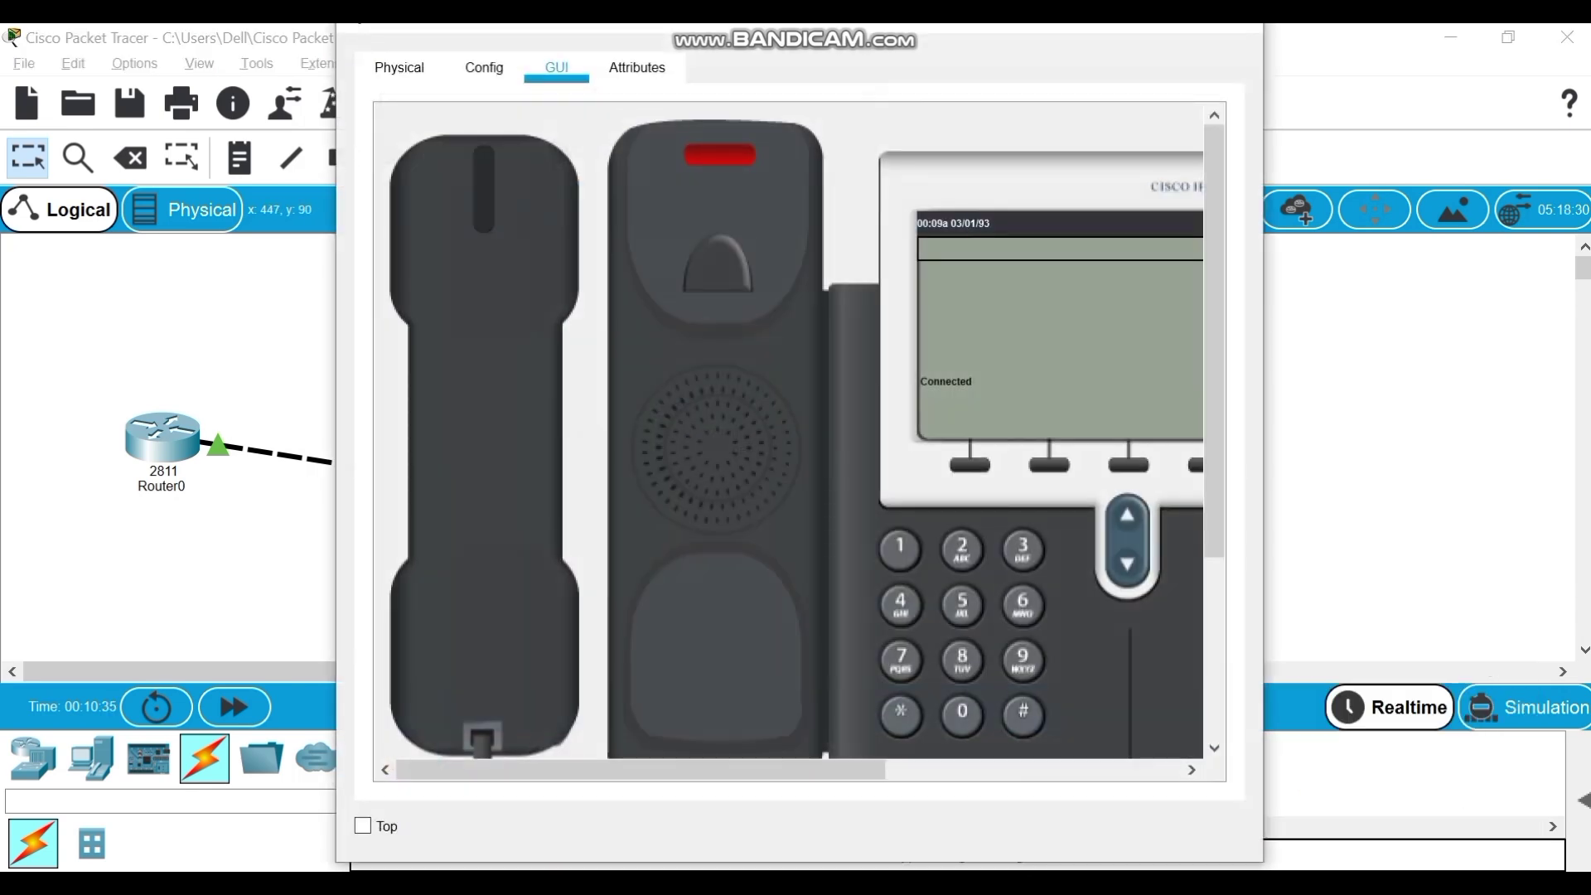
click(485, 439)
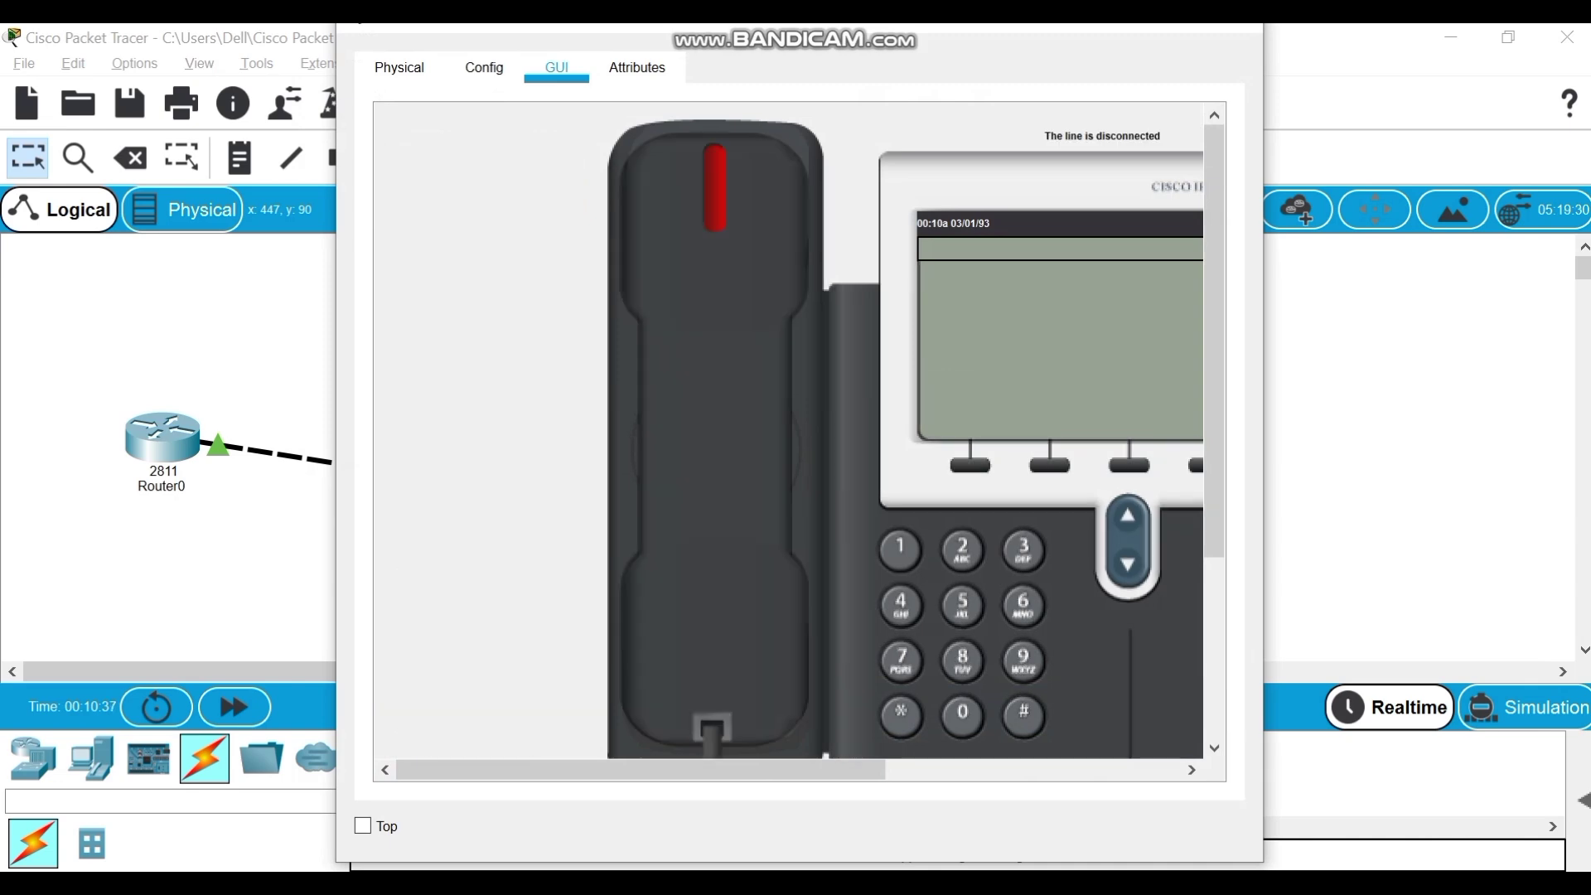
text(54002)
click(714, 439)
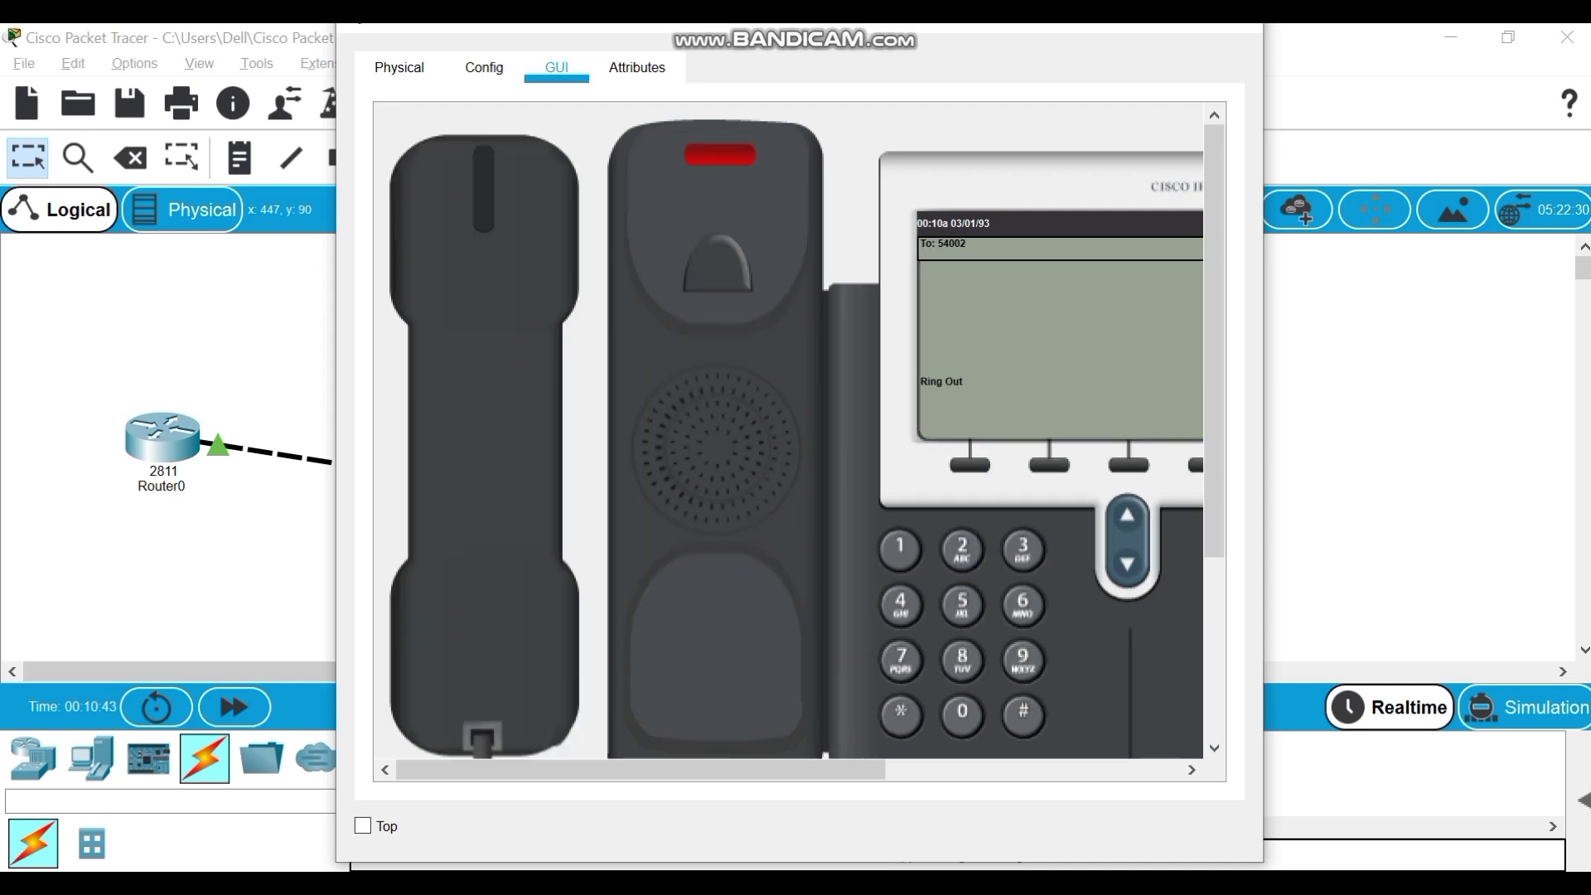
drag(855, 27, 767, 100)
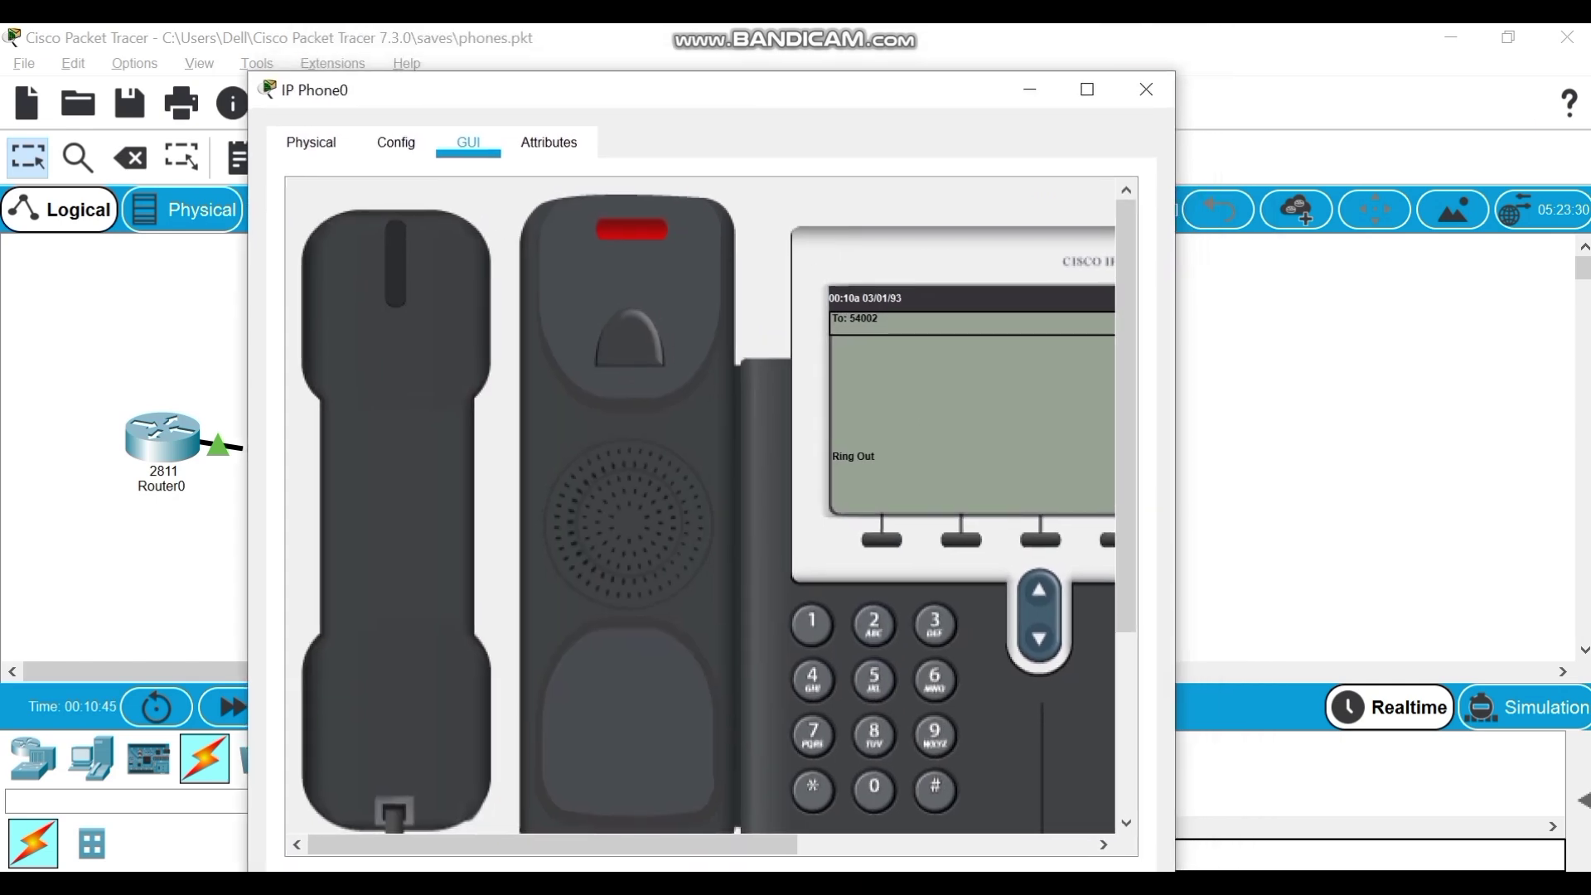
click(1030, 90)
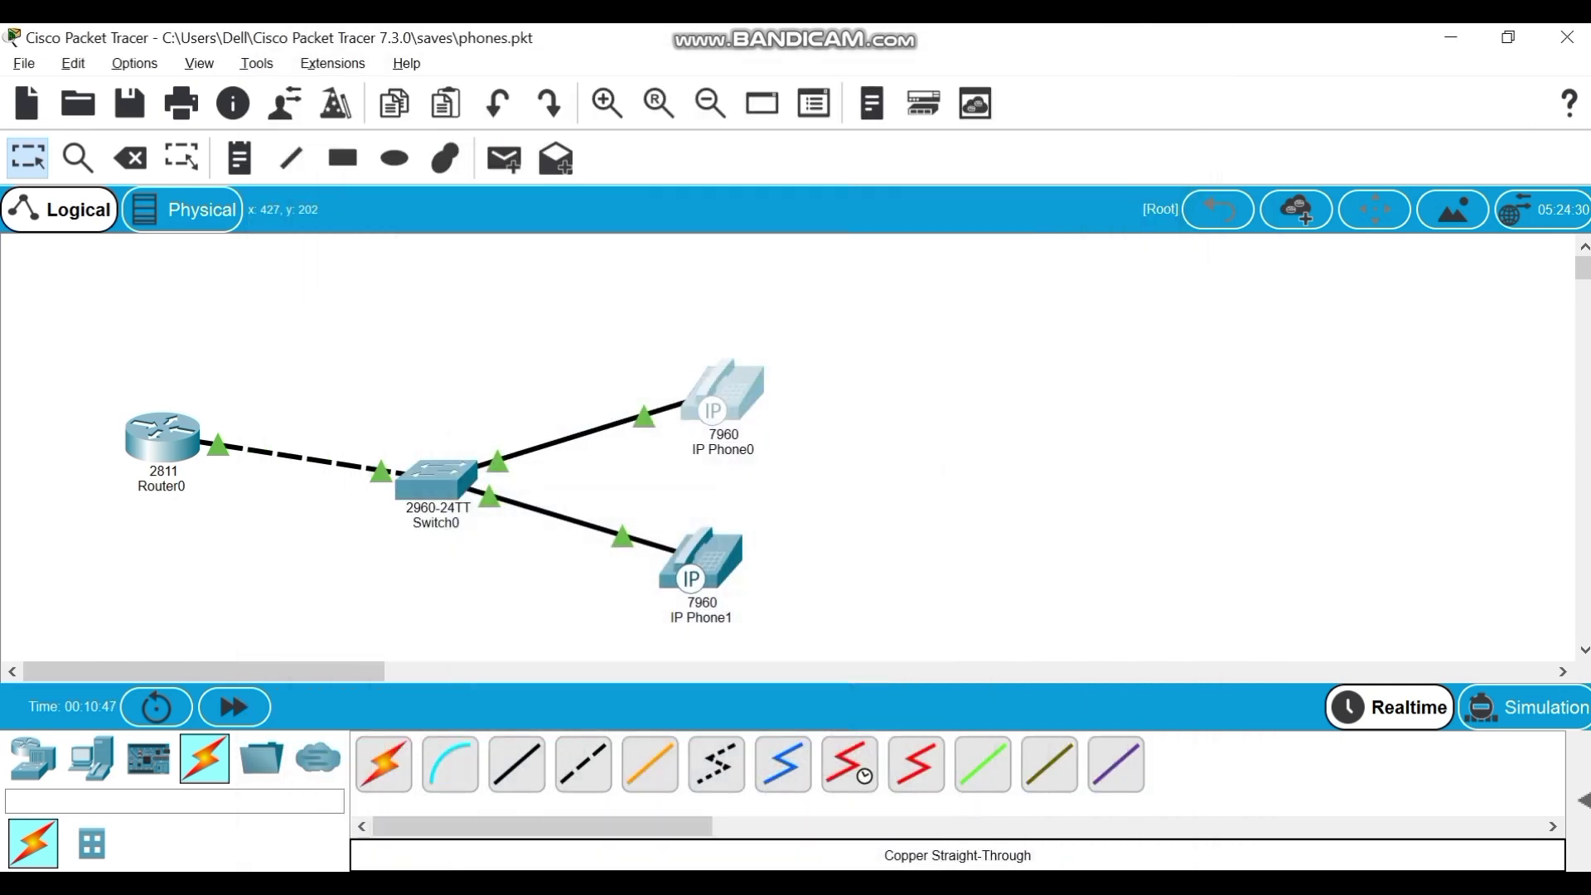
Step: On IP Phone1, answer the incoming call from 54001, hang up the handset and close the window
click(699, 557)
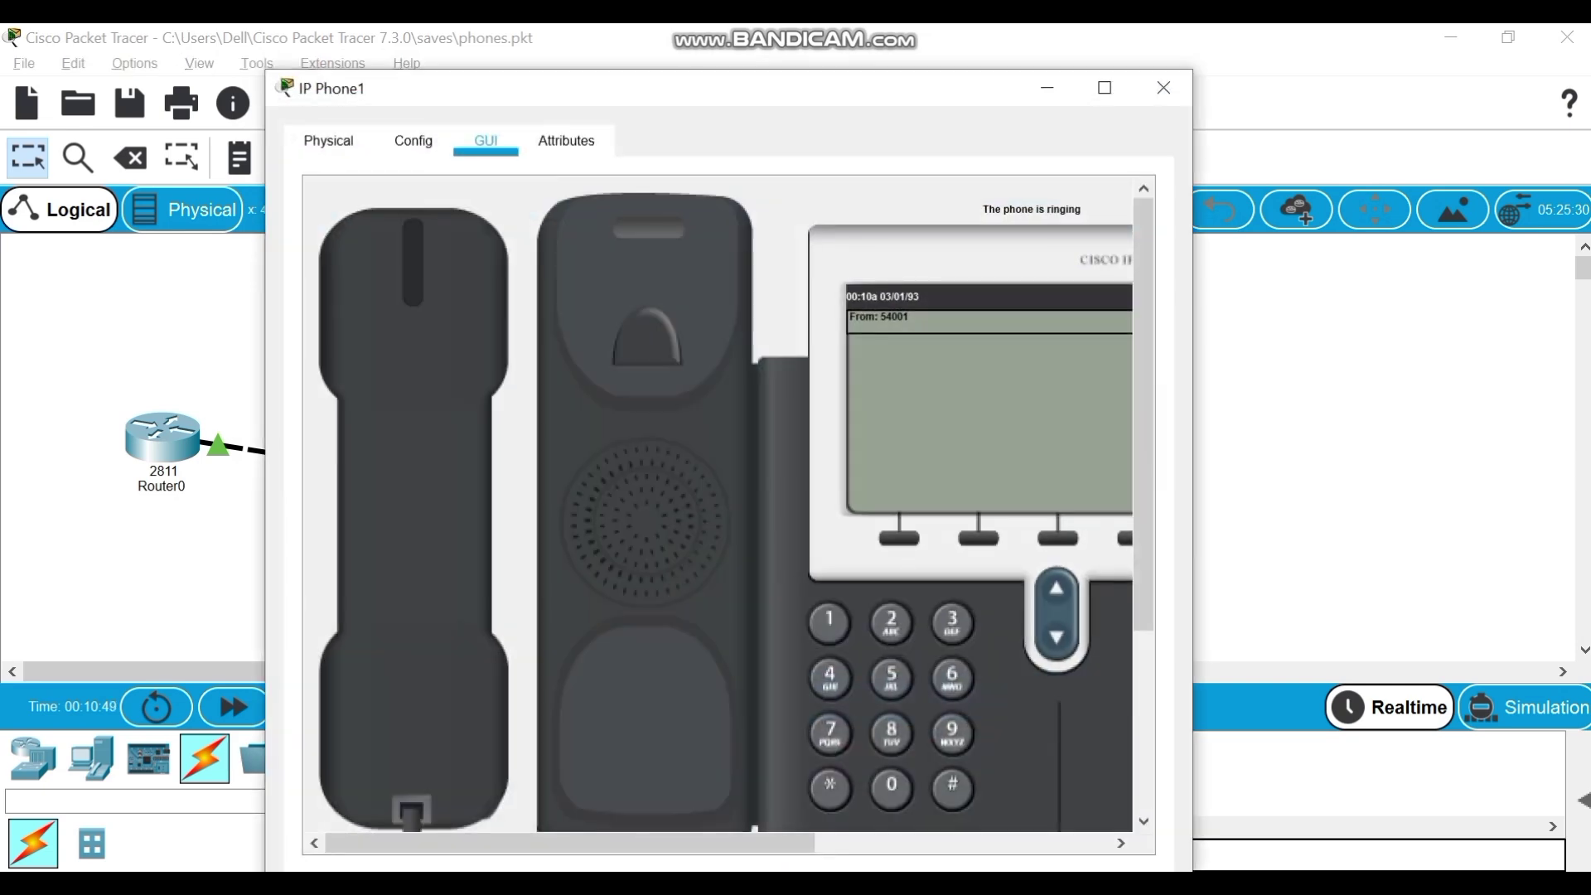
click(413, 513)
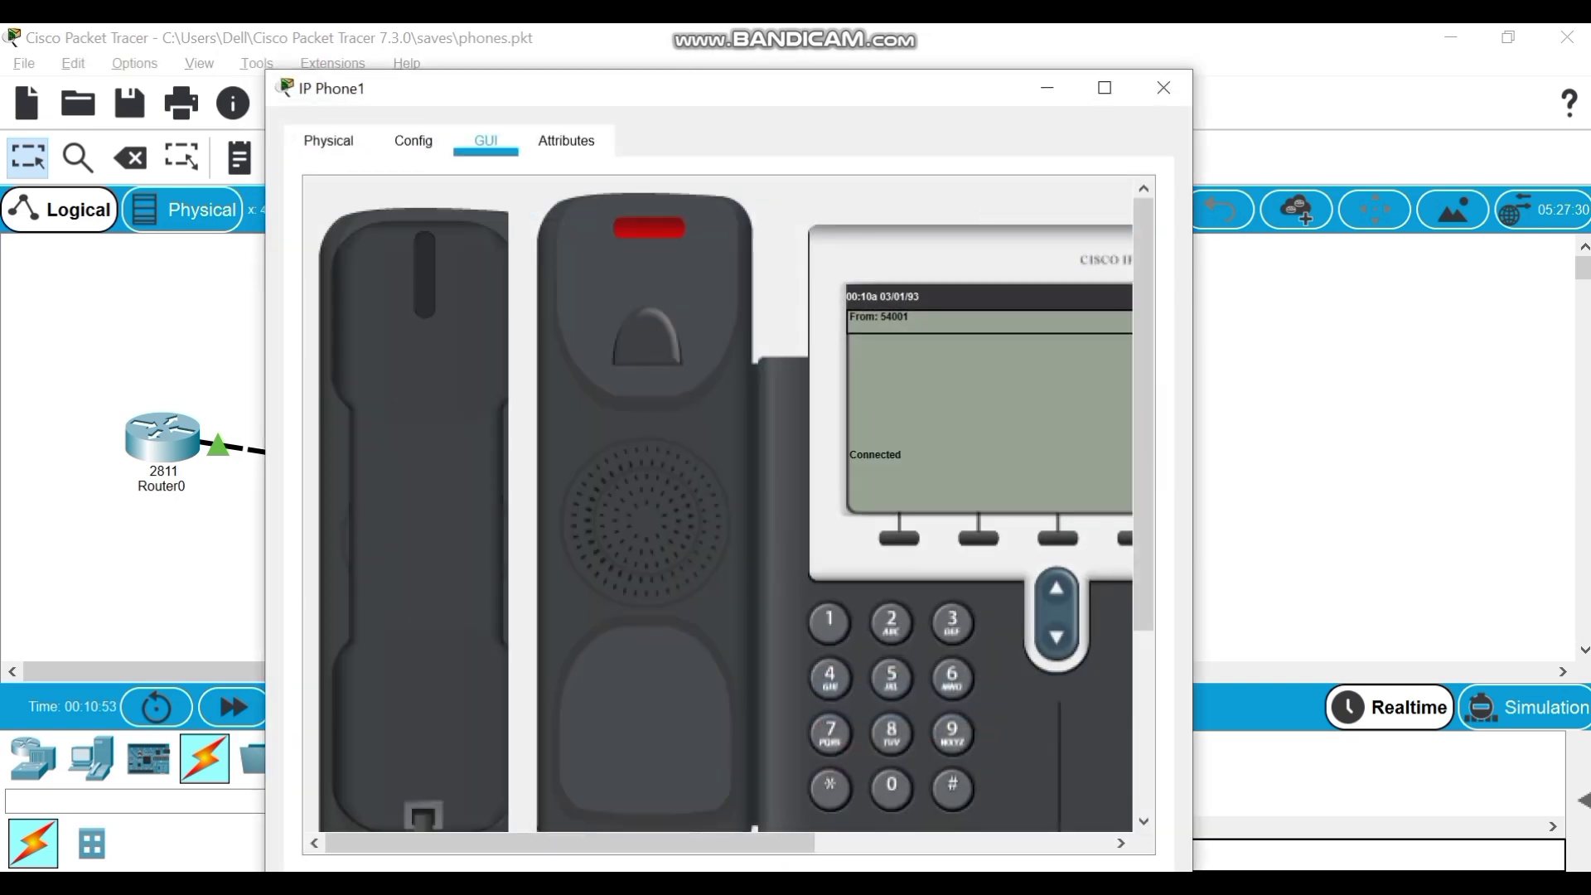
scroll(717, 503, down, 3)
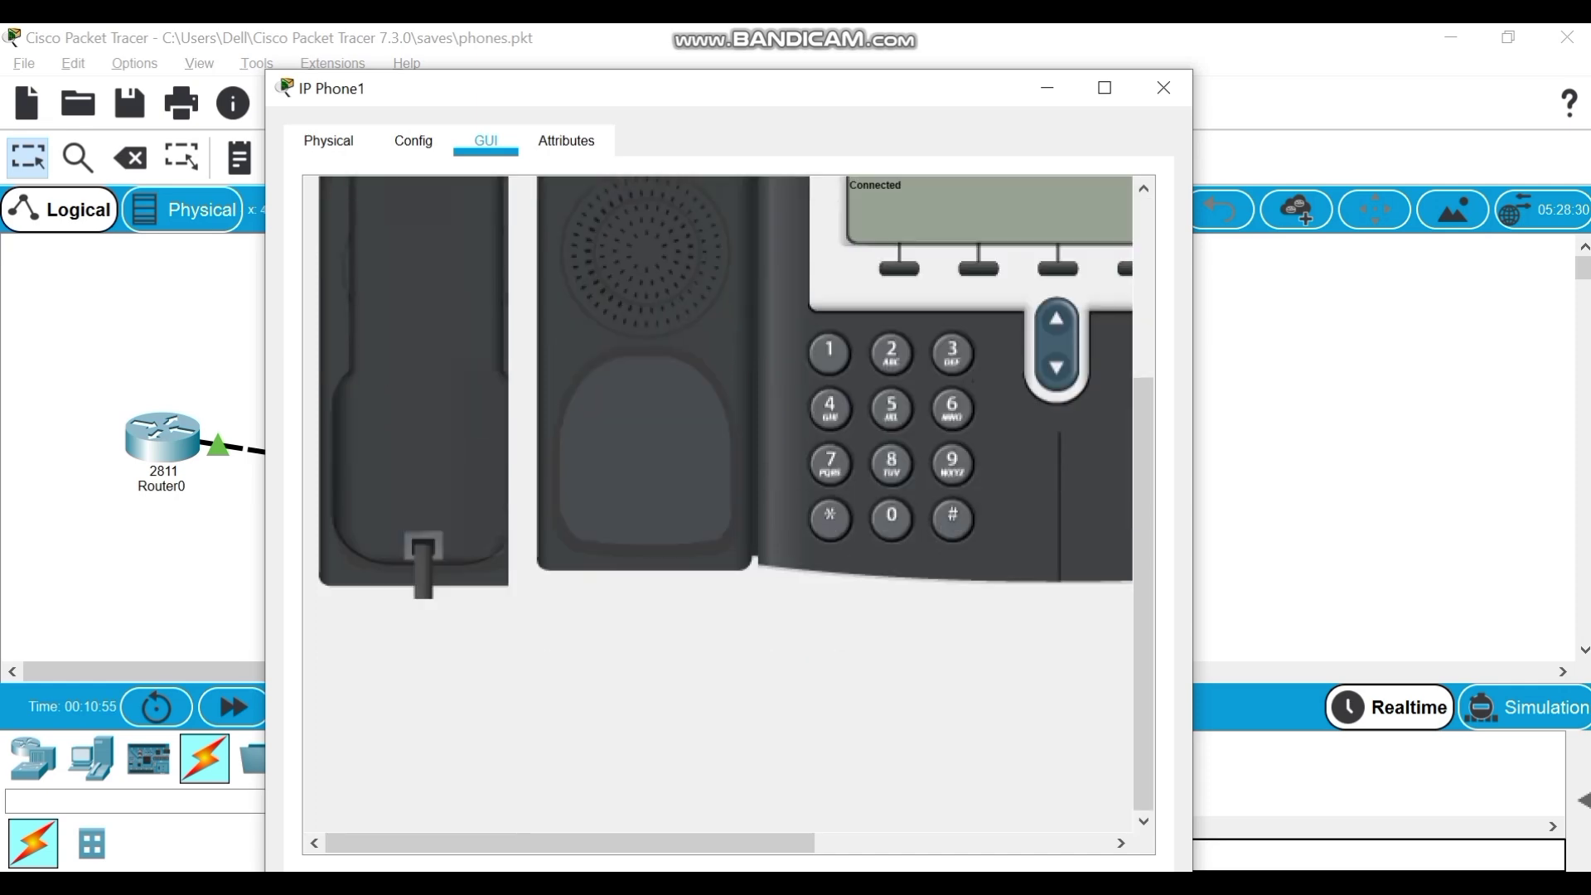
scroll(718, 503, up, 3)
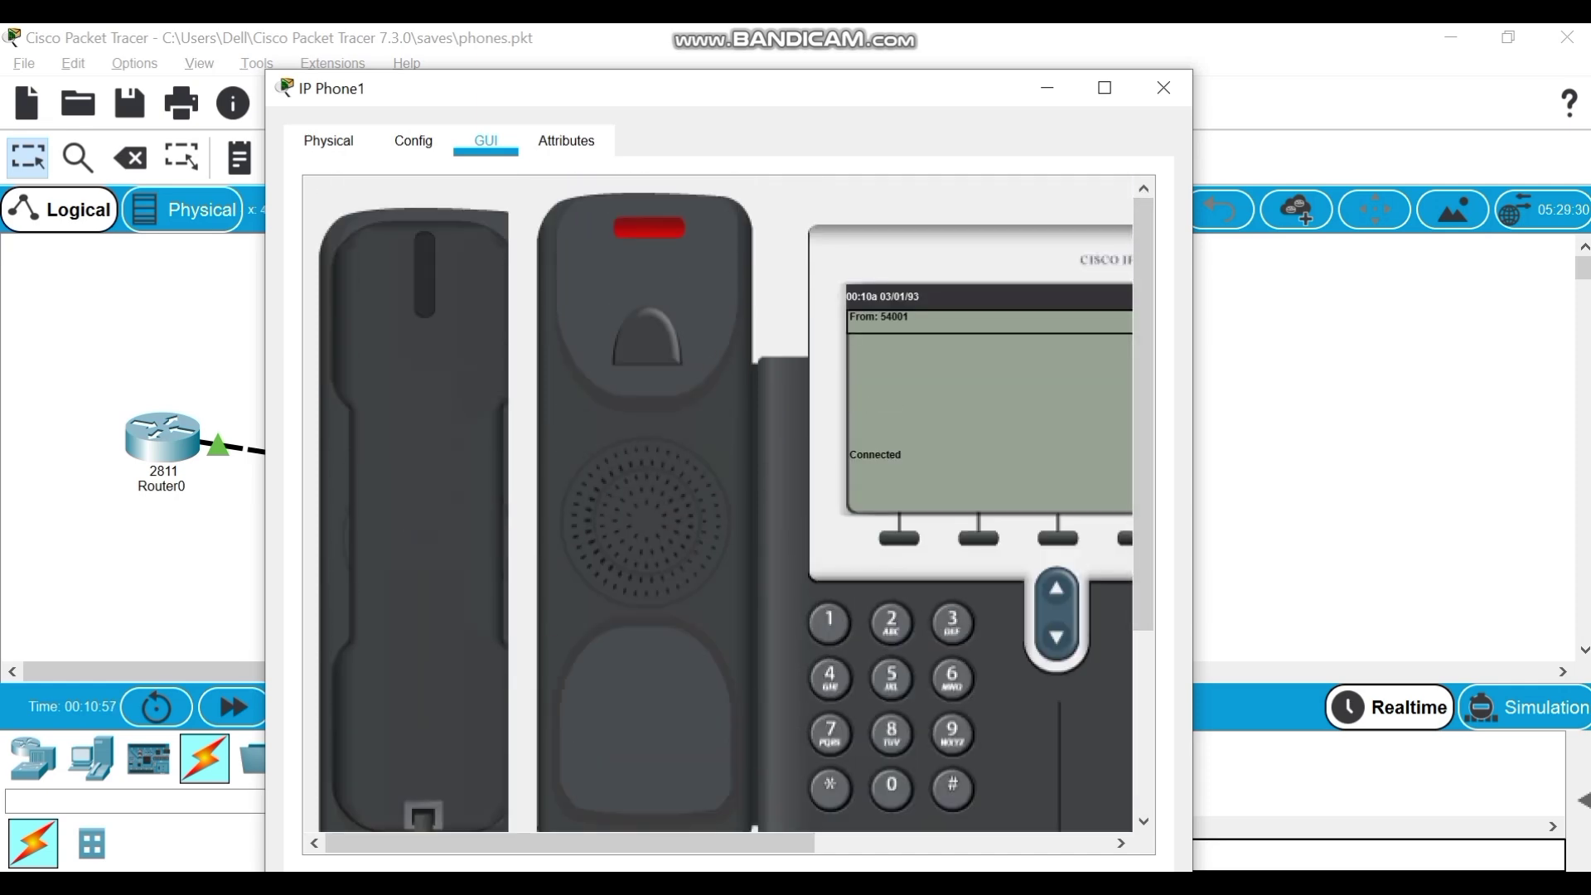
click(420, 531)
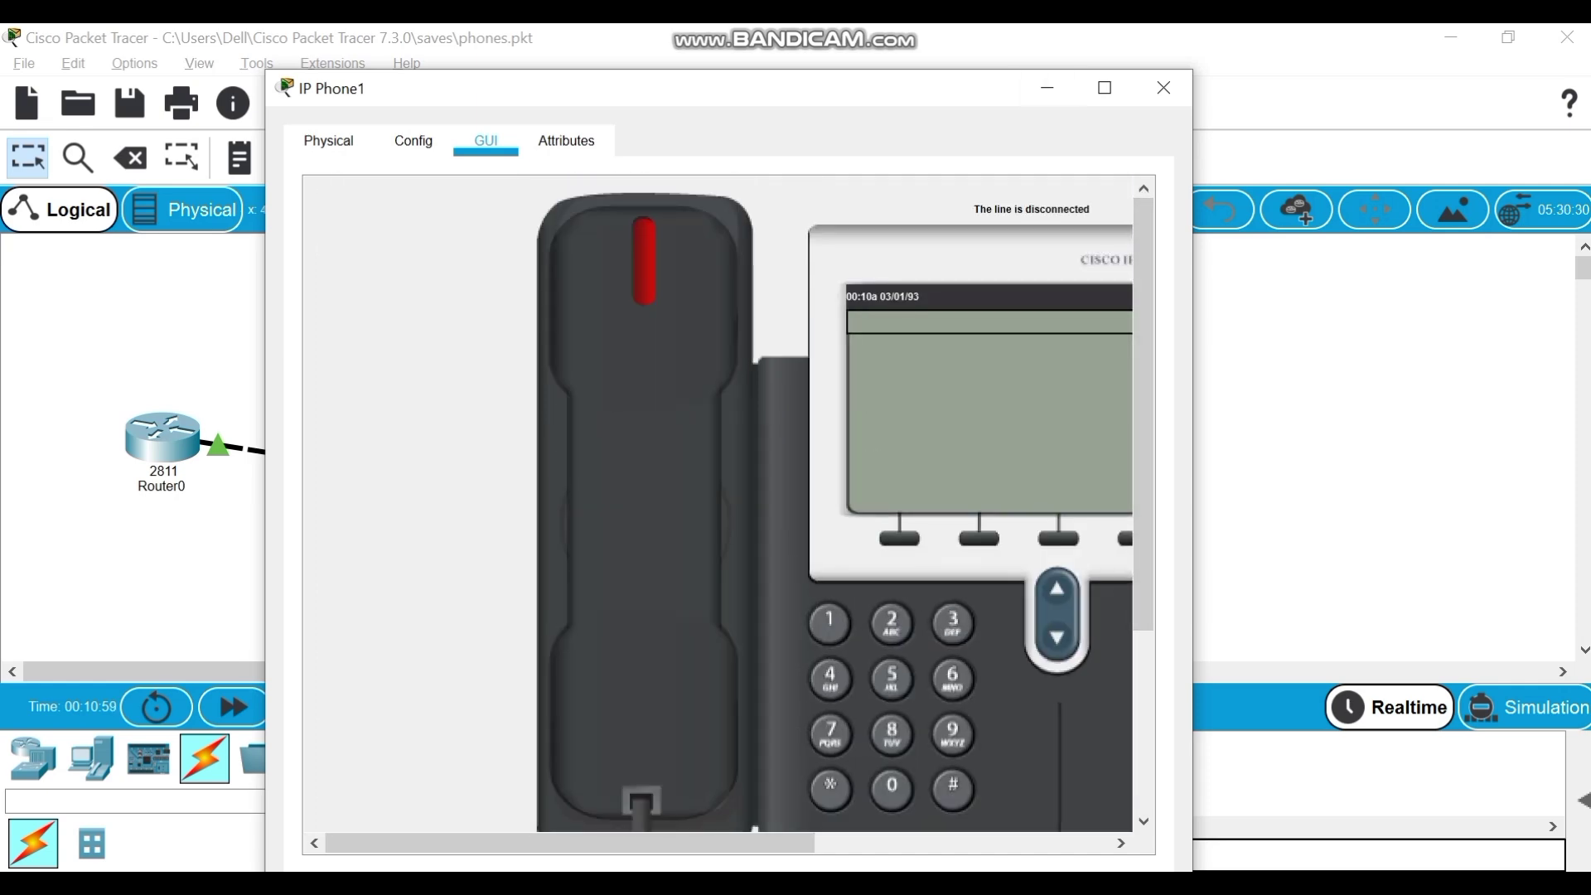
click(1163, 88)
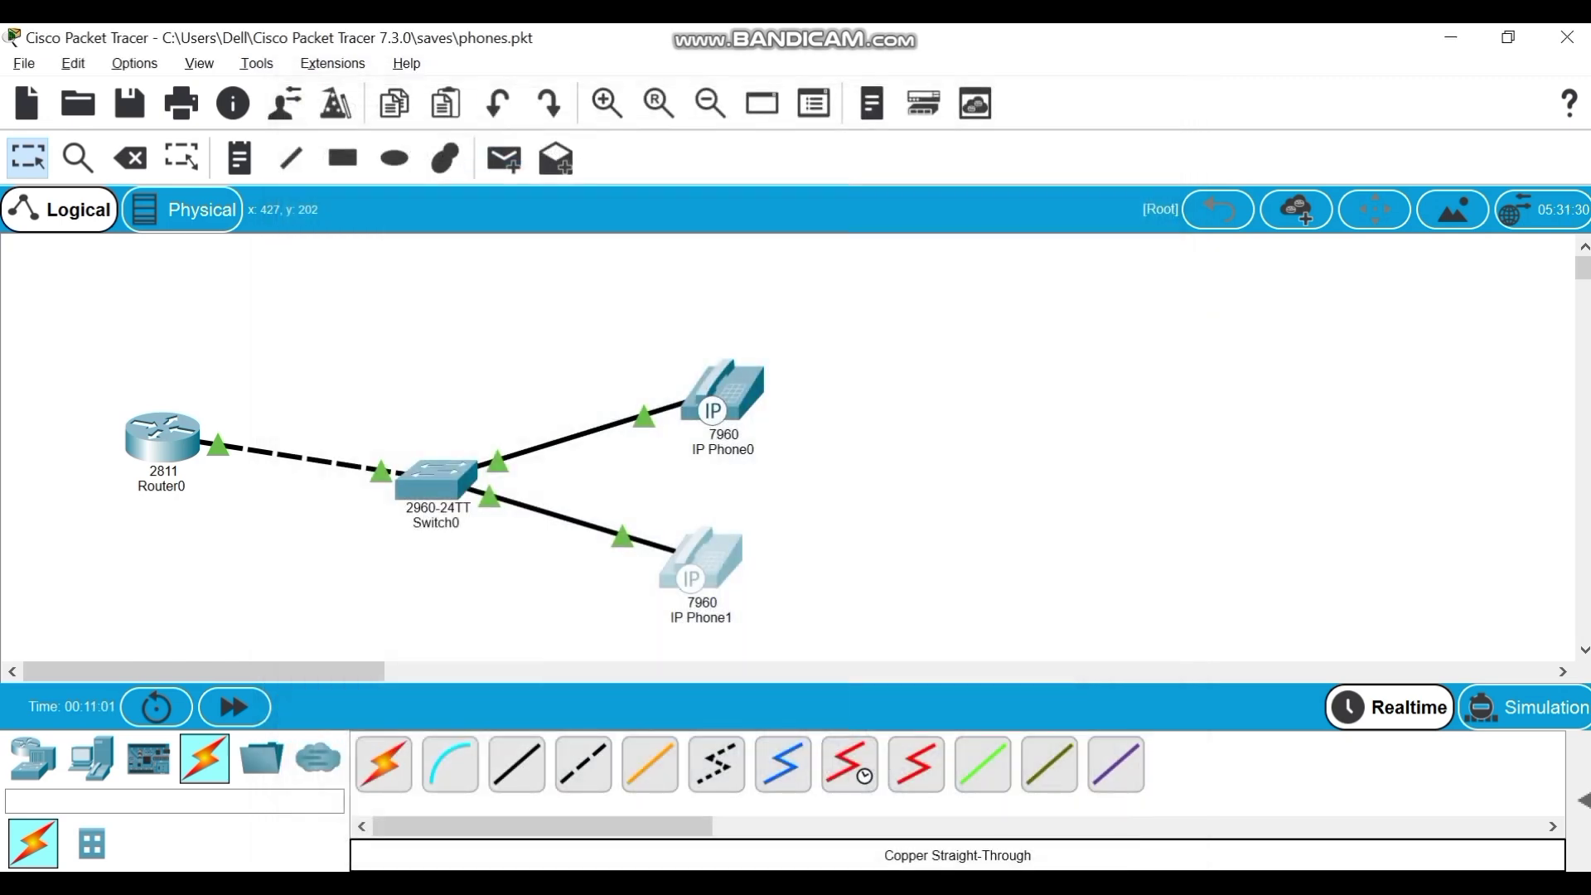